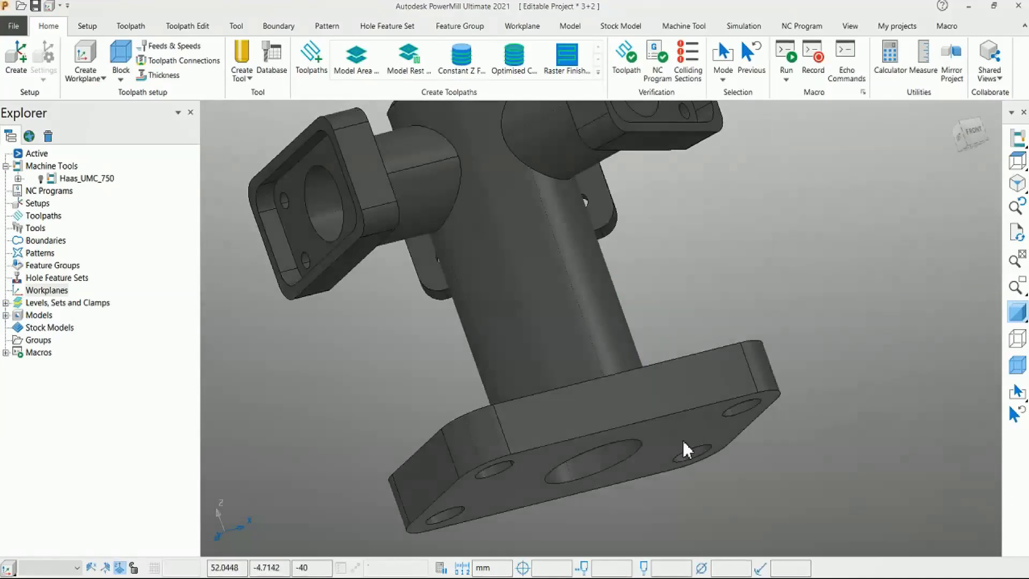
Create a workplane at the part's base flange with its Z axis pointing up along the column
left_click(9, 568)
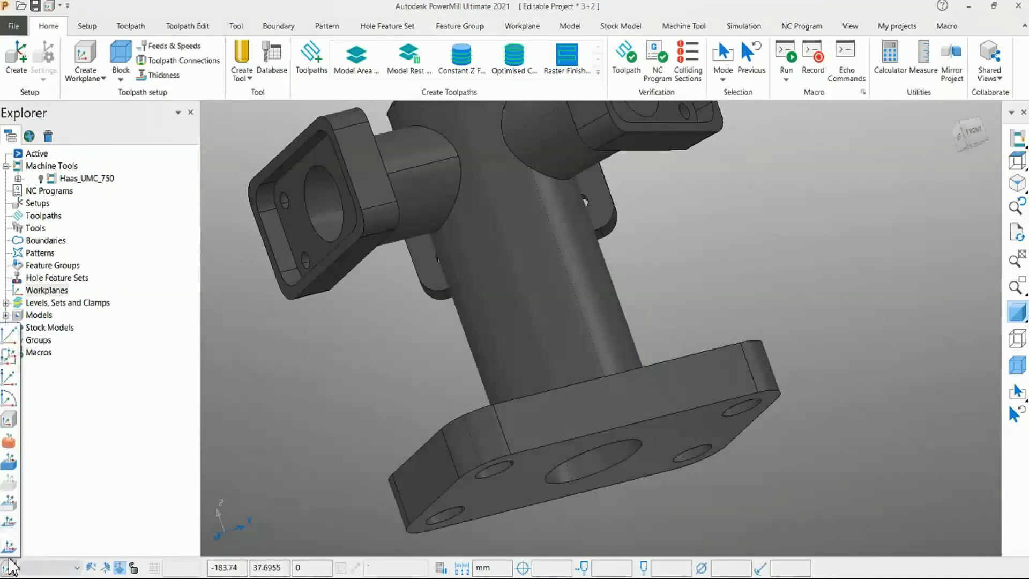
left_click(10, 526)
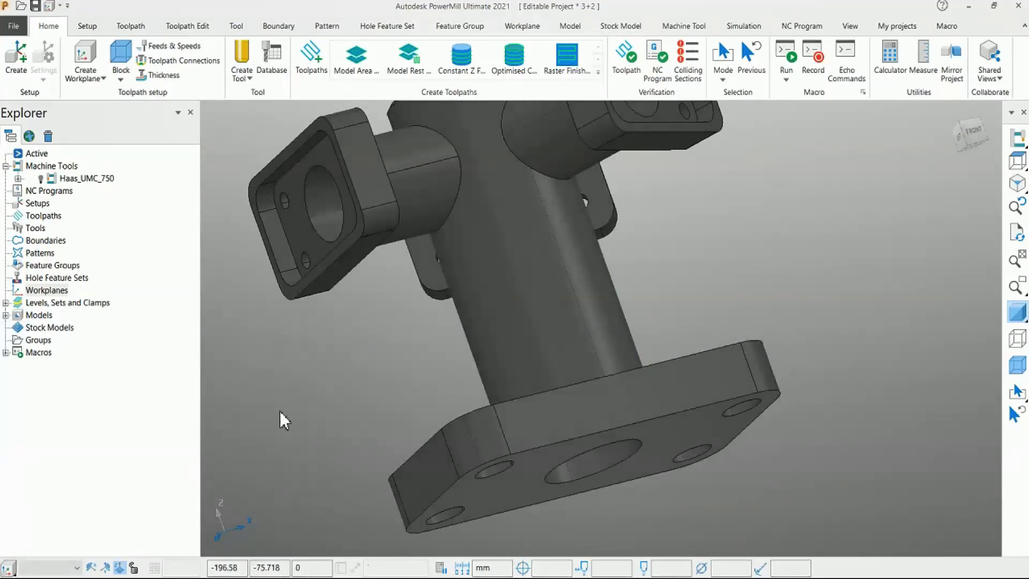
left_click(670, 347)
middle_click_drag(669, 347, 584, 428)
middle_click_drag(689, 335, 616, 386)
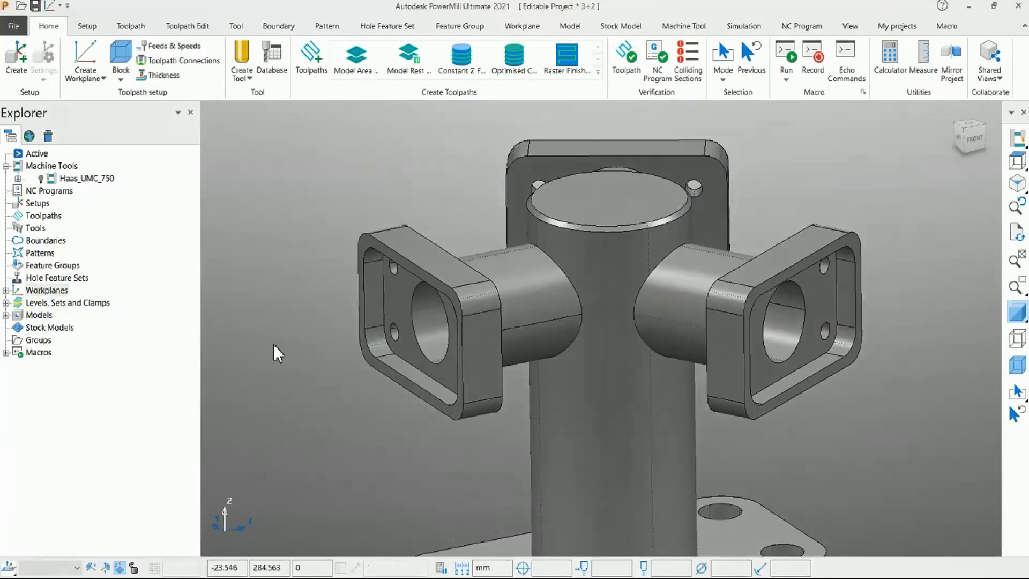
Create a workplane aligned to geometry on the pocket floor of the left side flange, beside its large bore
left_click(5, 289)
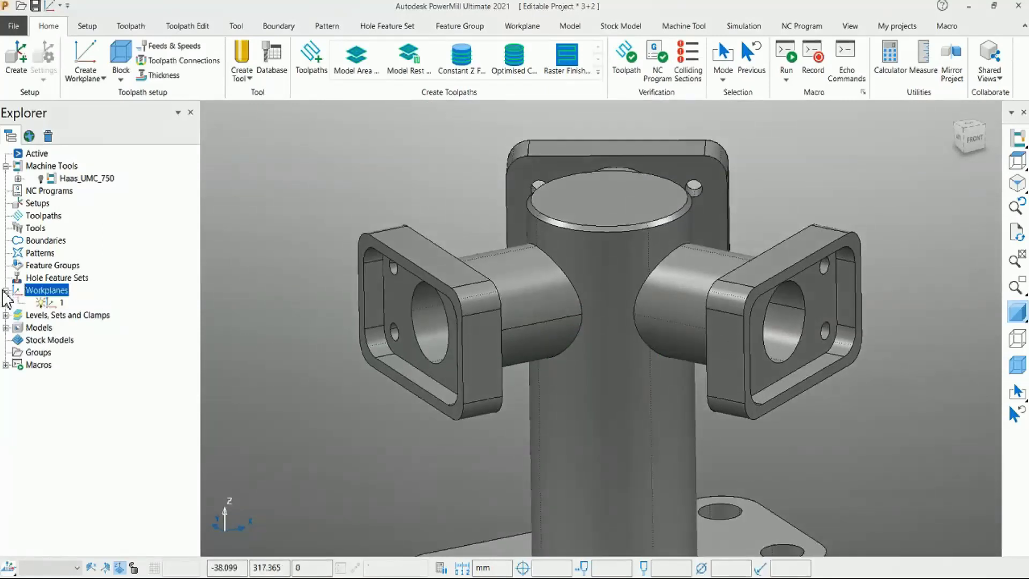
right_click(56, 298)
mouse_move(160, 351)
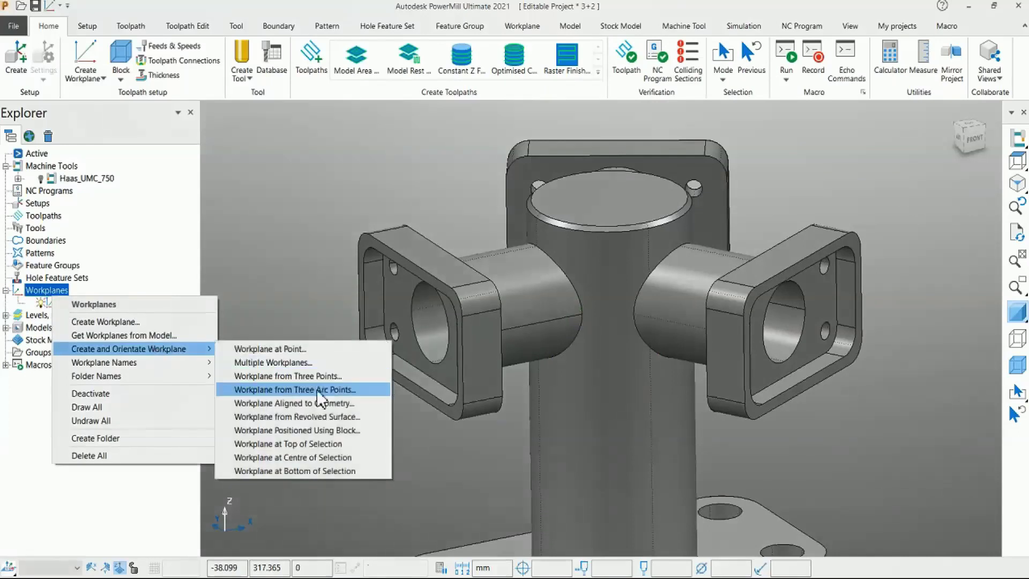
left_click(320, 403)
scroll(346, 341, "up", 2)
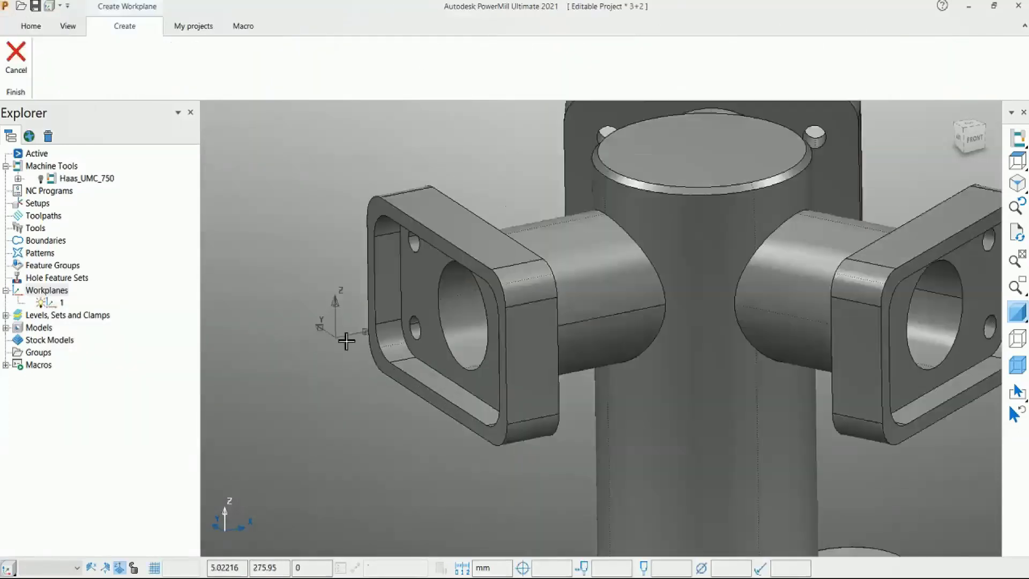
scroll(346, 341, "up", 3)
middle_click_drag(583, 246, 487, 337, "shift")
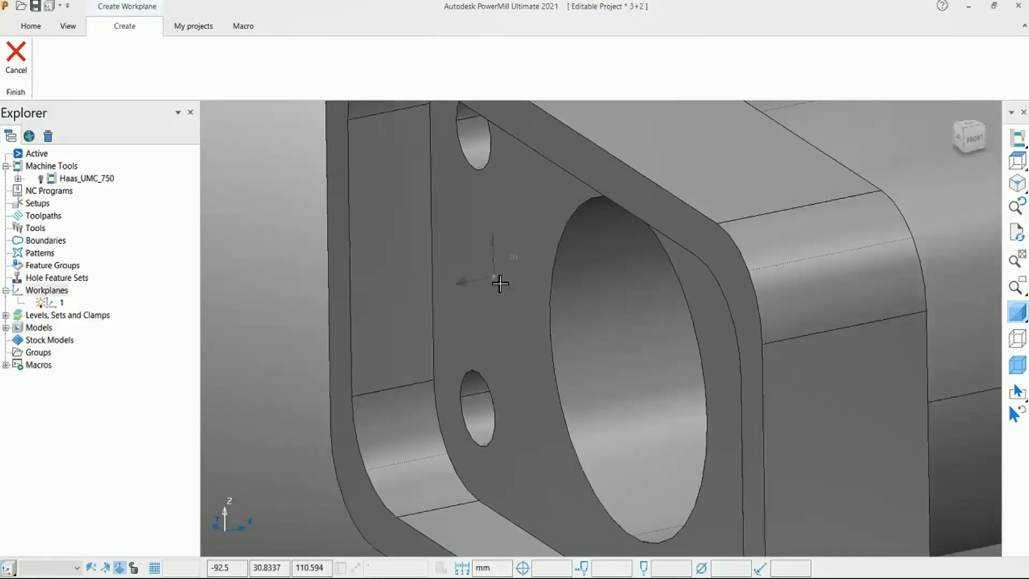
left_click(499, 284)
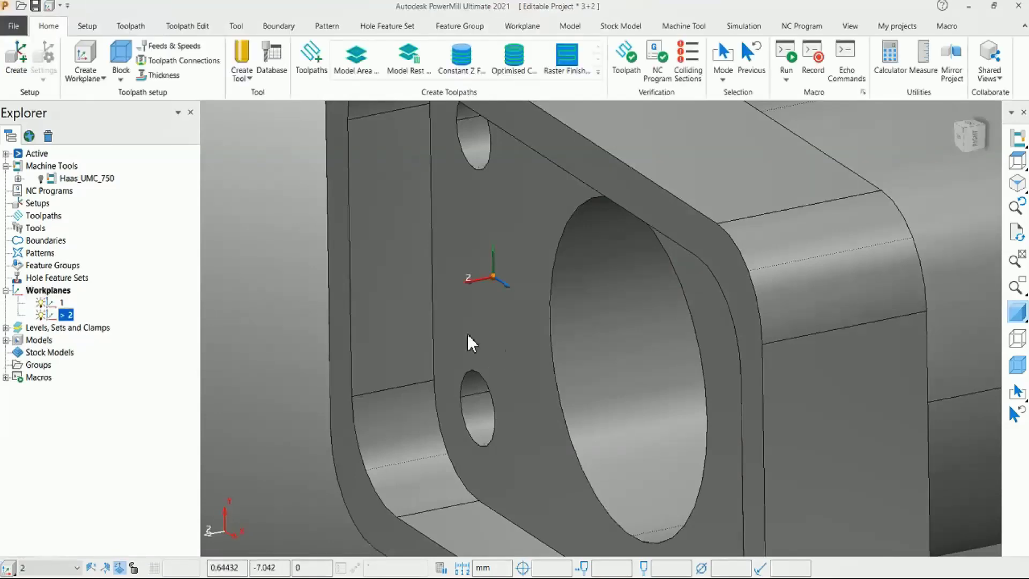
Calculate and draw a box block from the left flange's pocket floor surface, using the active workplane, and accept it
scroll(435, 314, "down", 8)
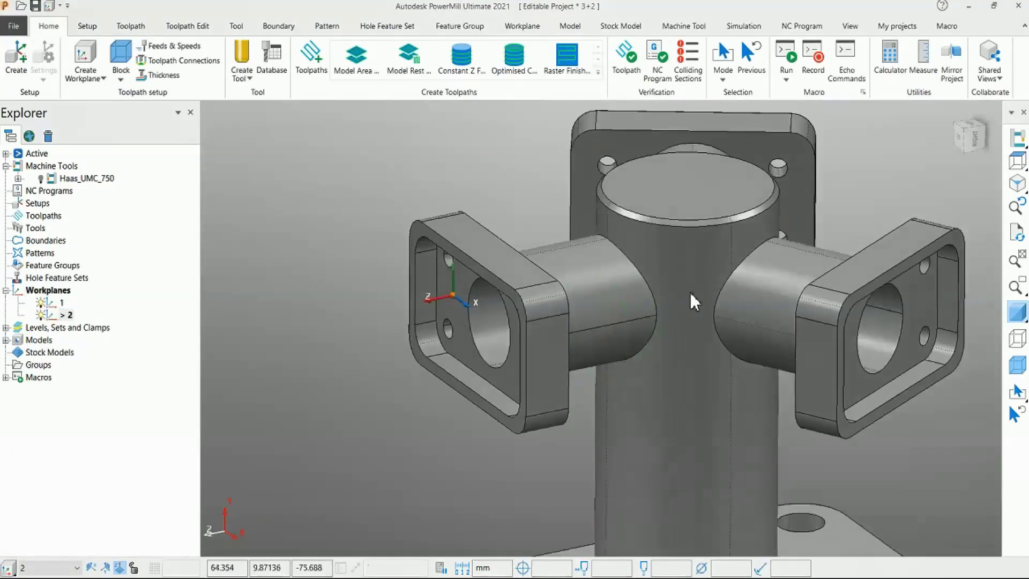
left_click(121, 57)
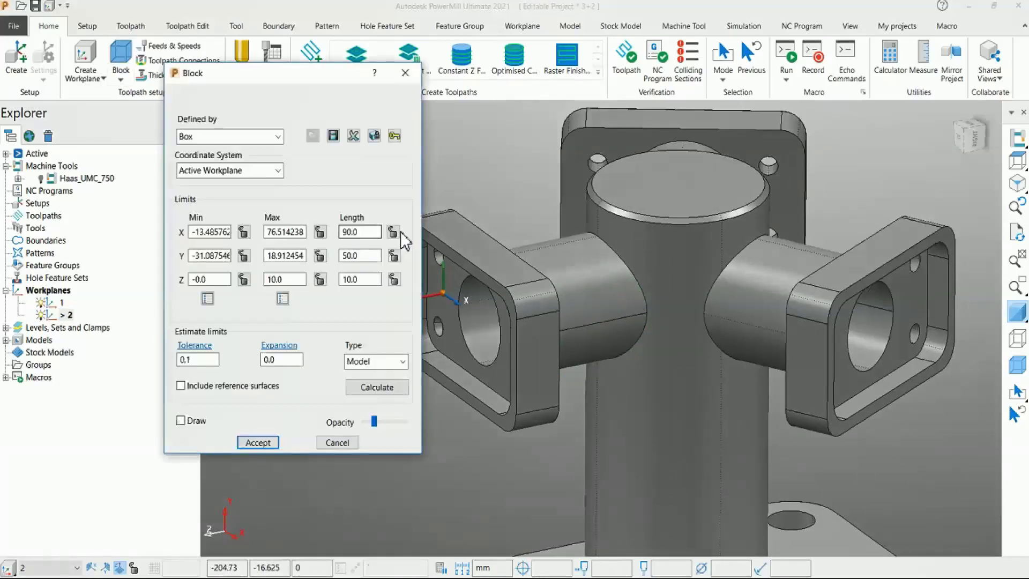
middle_click_drag(500, 294, 585, 302, "shift")
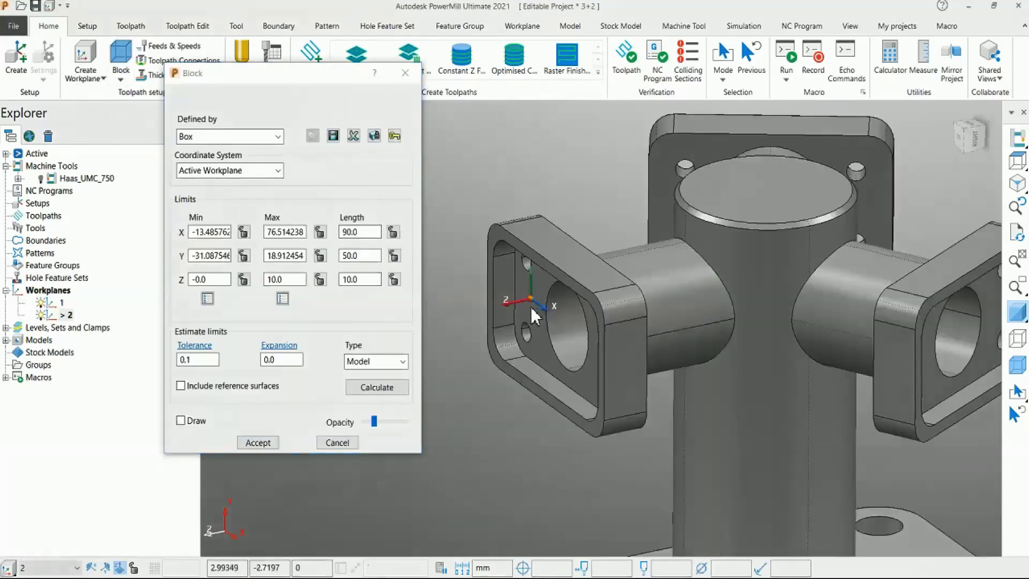
left_click(521, 285)
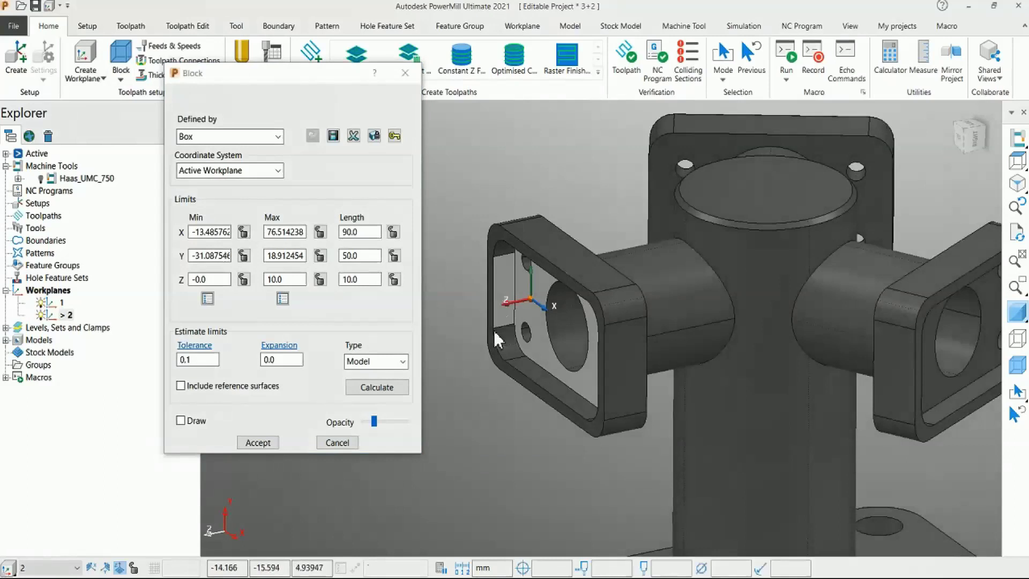
left_click(377, 387)
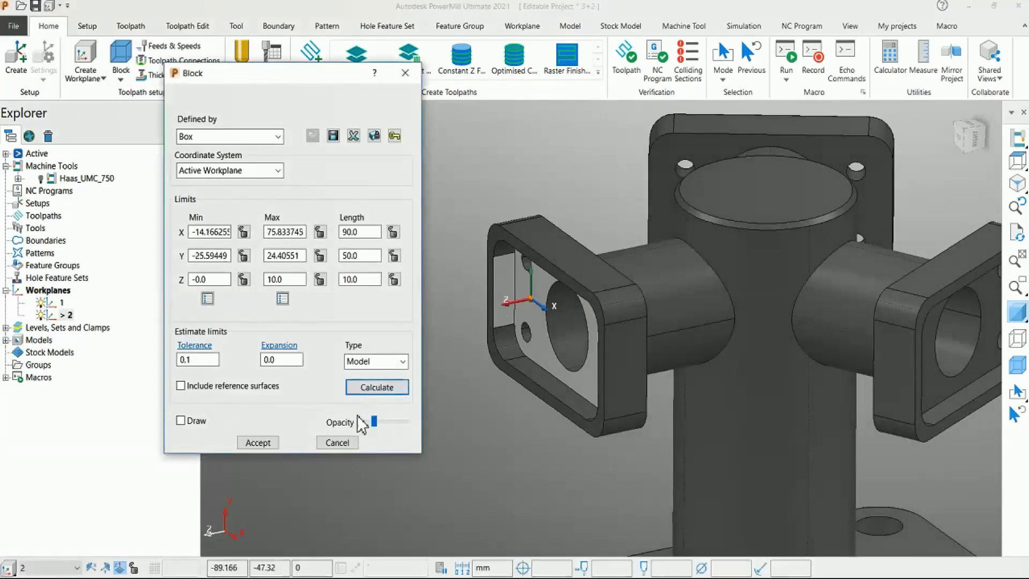
left_click(180, 420)
scroll(537, 297, "up", 3)
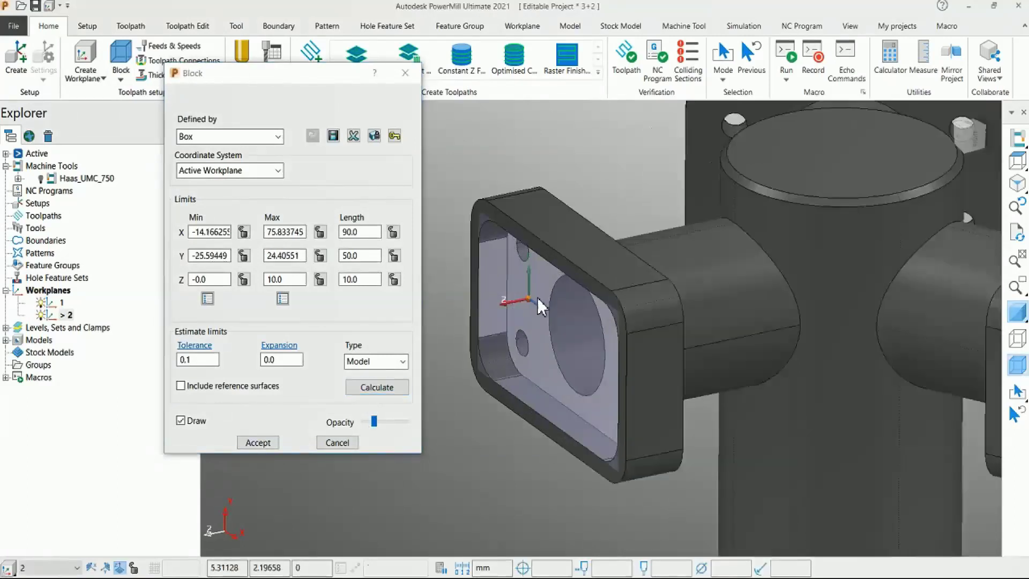
left_click(257, 442)
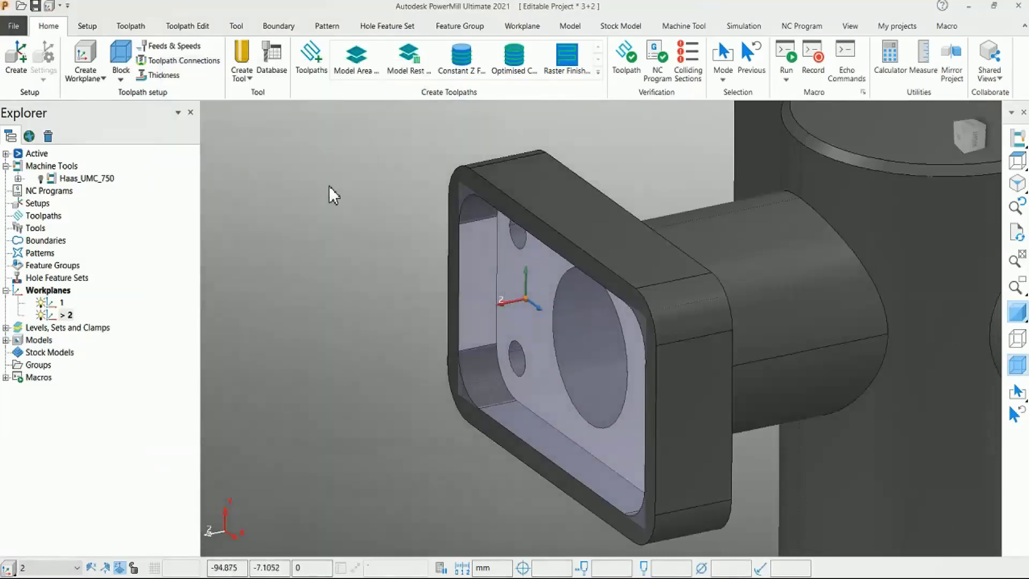
Calculate a model area clearance toolpath in the left flange's pocket from the saved strategy 20BullR1 Roughing Steel
left_click(311, 56)
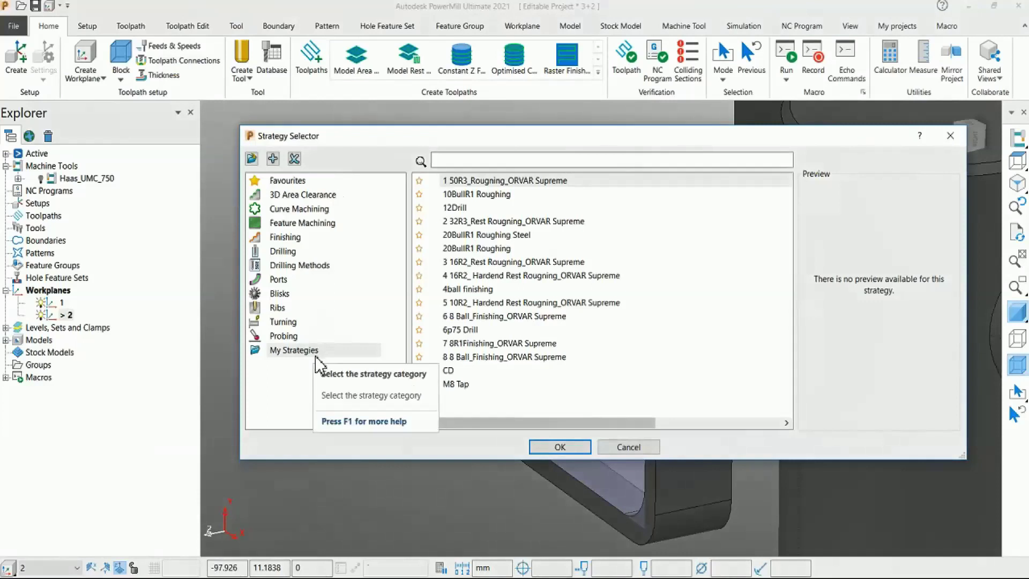
left_click(487, 238)
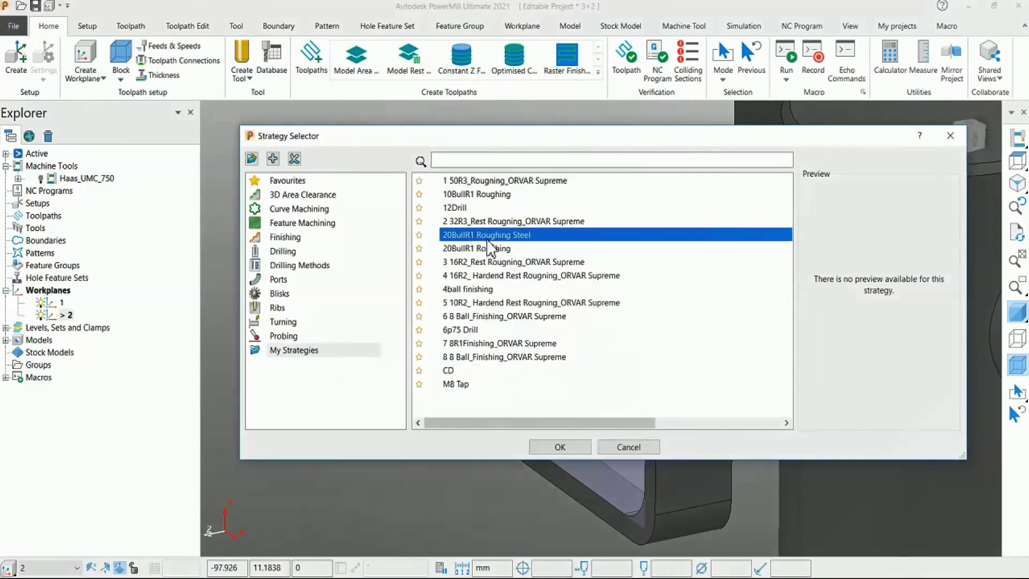
left_click(547, 448)
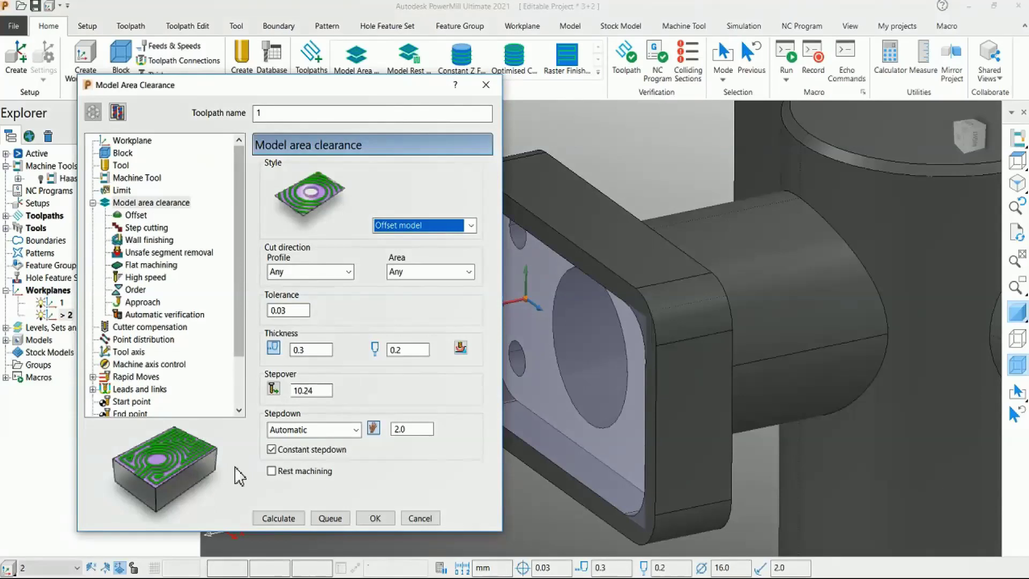
left_click(290, 518)
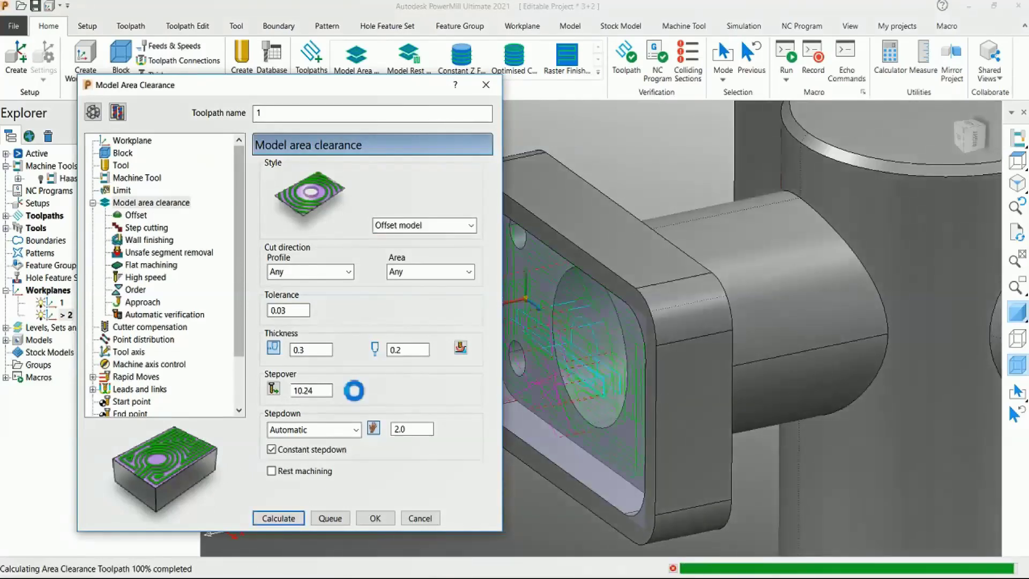
left_click(421, 518)
scroll(452, 340, "down", 5)
middle_click_drag(543, 361, 638, 404)
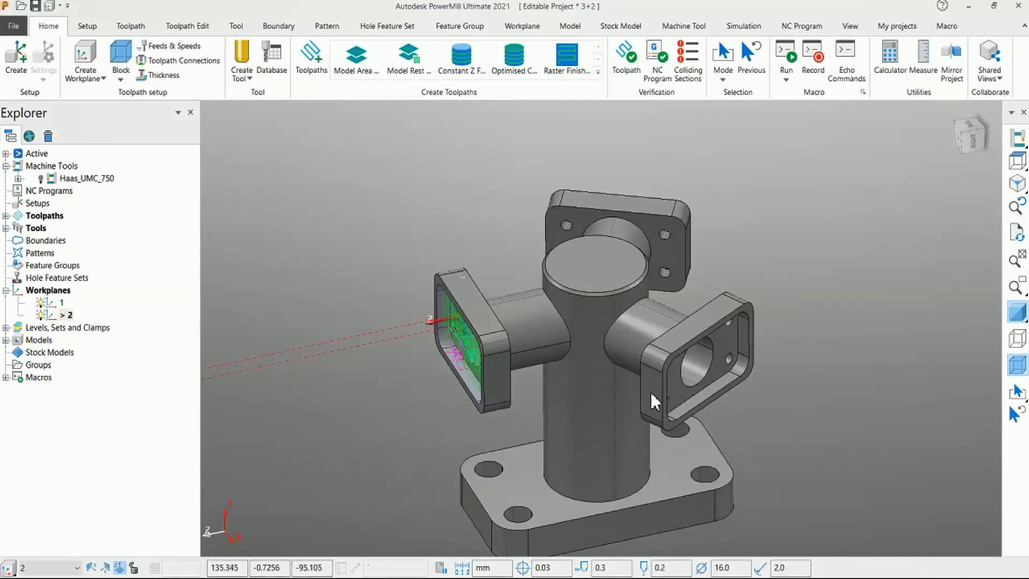
Activate workplane 1 and rotate toolpath 1 about it by 120 degrees, making two copies for the other flanges
left_click(6, 216)
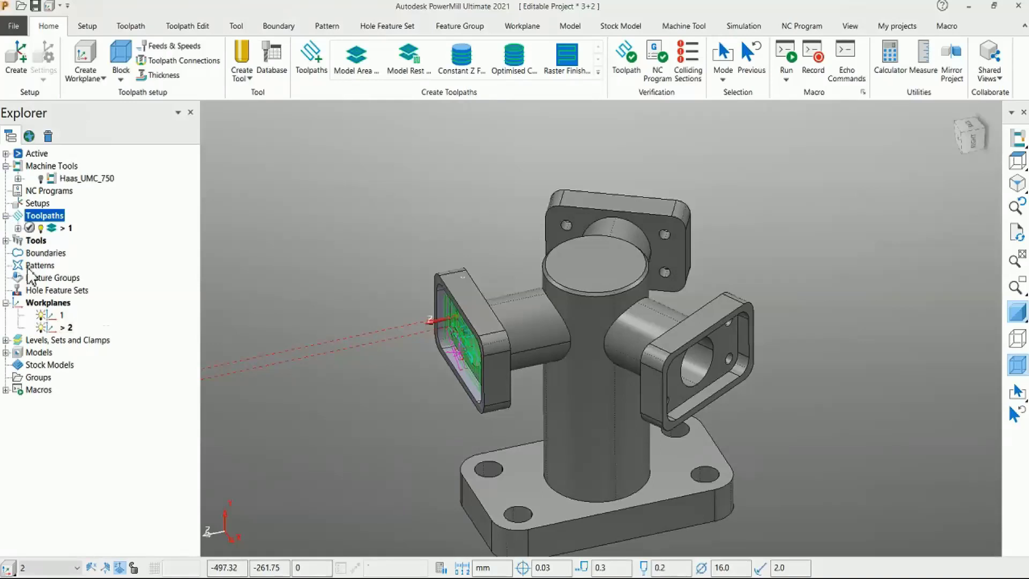
double_click(56, 315)
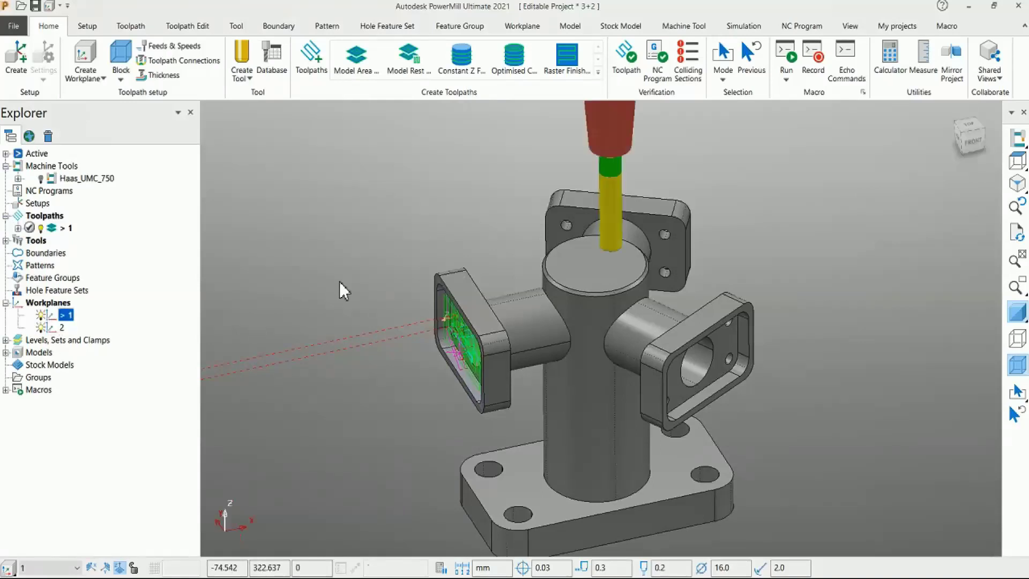
right_click(59, 229)
mouse_move(118, 504)
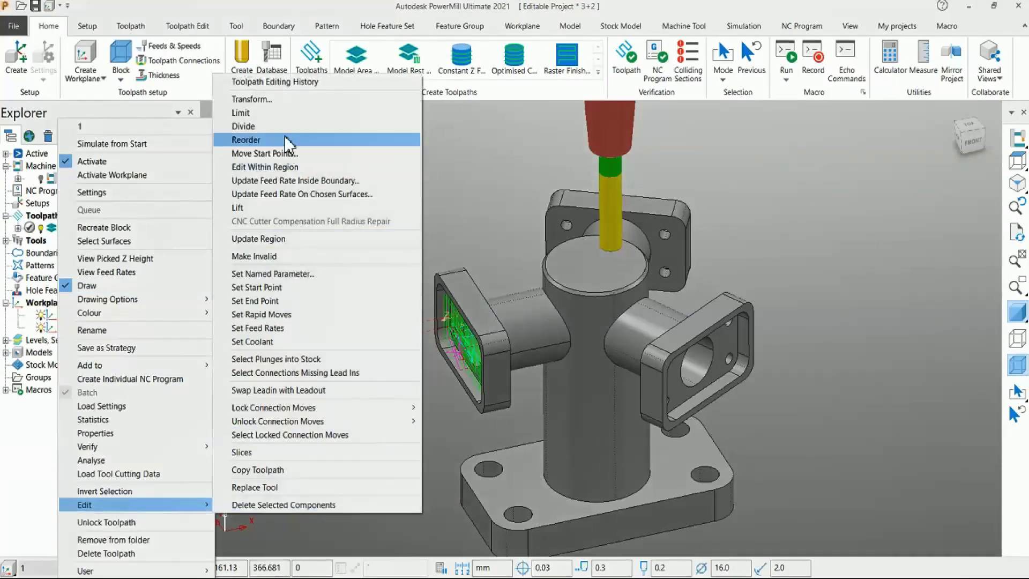
left_click(280, 100)
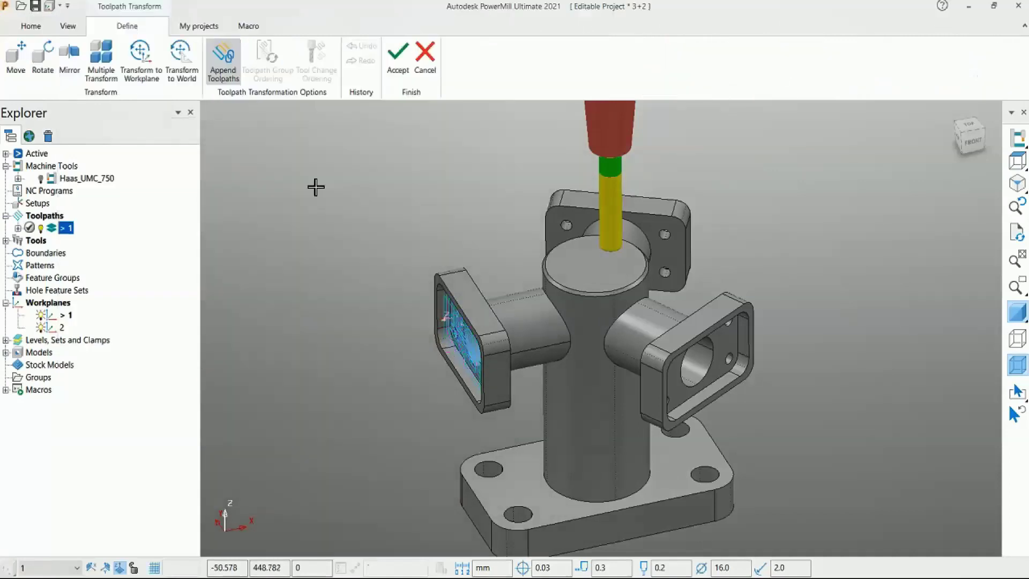
middle_click_drag(574, 232, 551, 258, "shift")
left_click(43, 59)
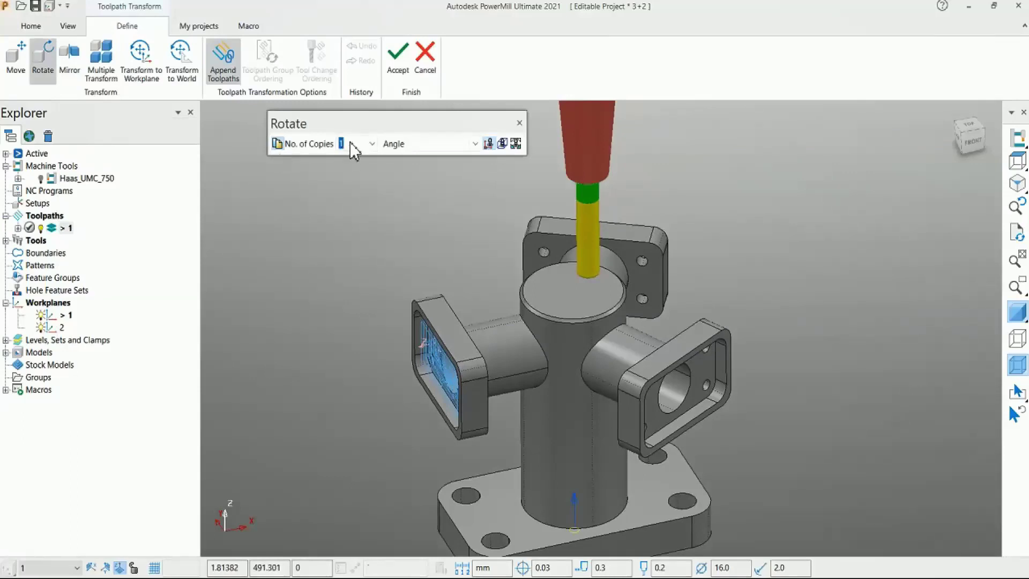
left_click(419, 144)
type("120")
key("Return")
middle_click_drag(523, 428, 420, 177)
left_click(387, 67)
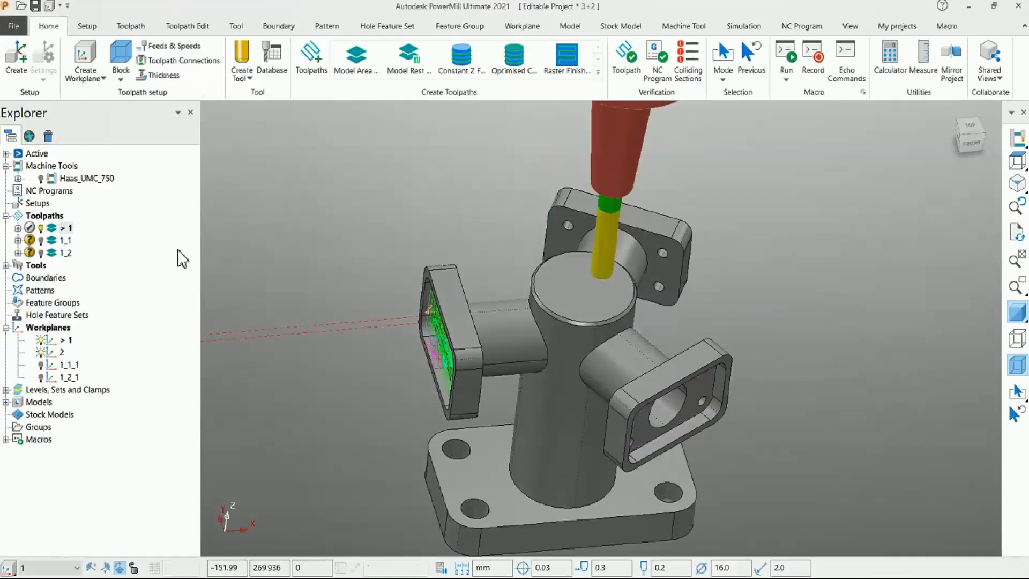
Activate the rotated toolpath copies 1_1 and 1_2 and inspect their tool orientation on the other flanges
double_click(54, 242)
middle_click_drag(621, 362, 658, 334)
scroll(796, 315, "down", 3)
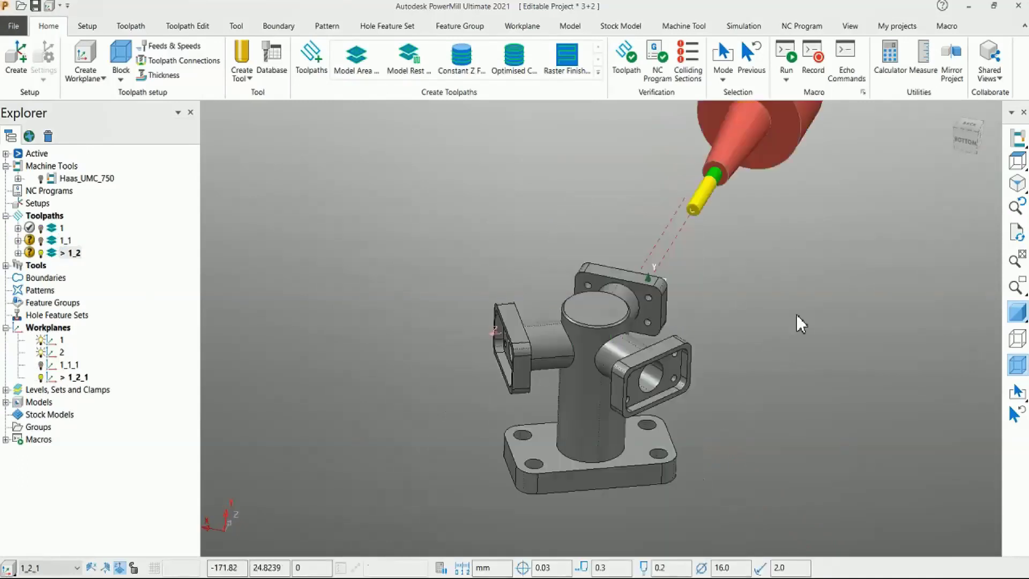
scroll(654, 323, "up", 2)
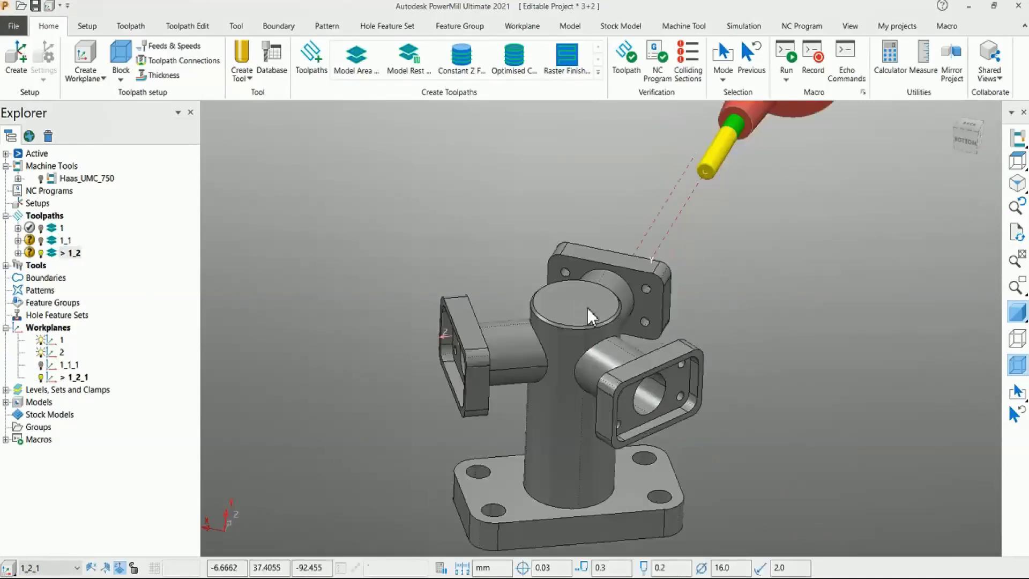
Create an NC program with the machine option file Haas-Haas-UMC750 and workplane 1 as its output workplane
right_click(60, 196)
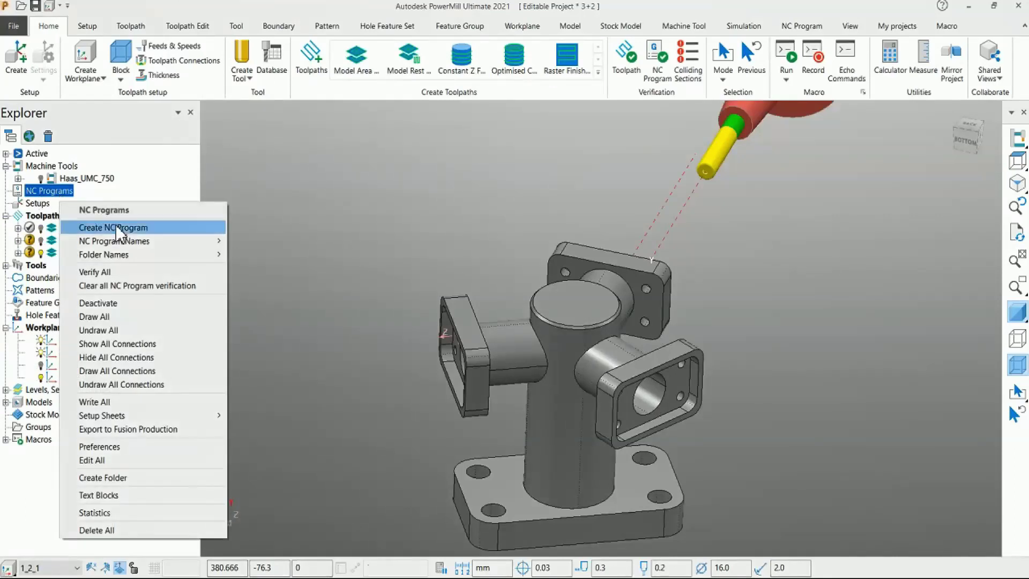
left_click(115, 227)
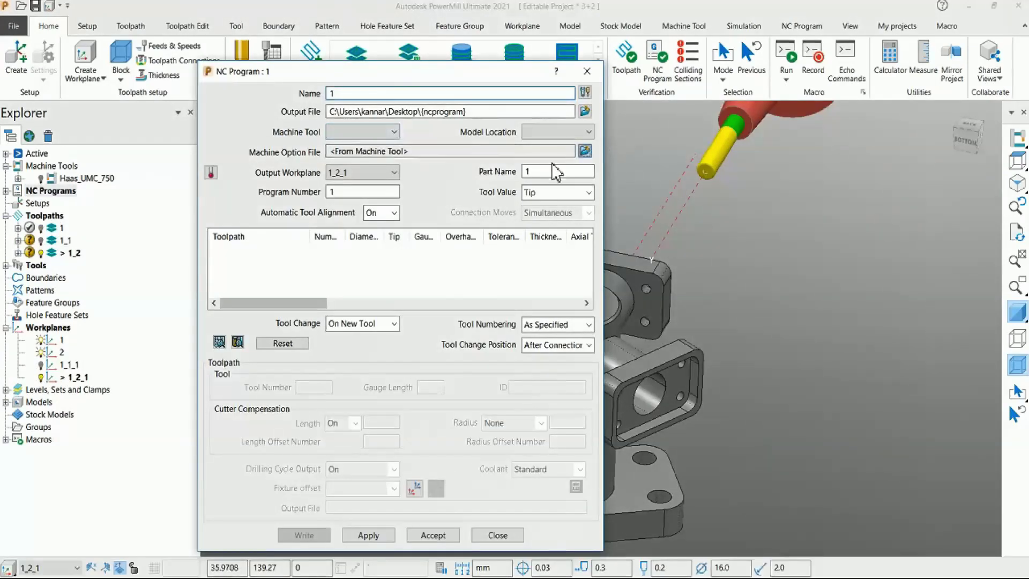
left_click(584, 151)
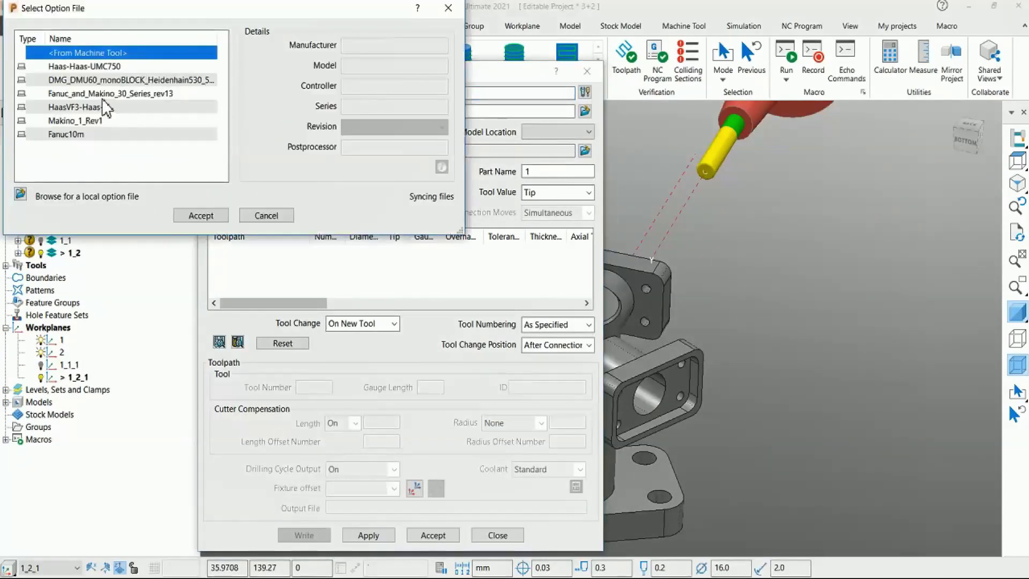
left_click(93, 67)
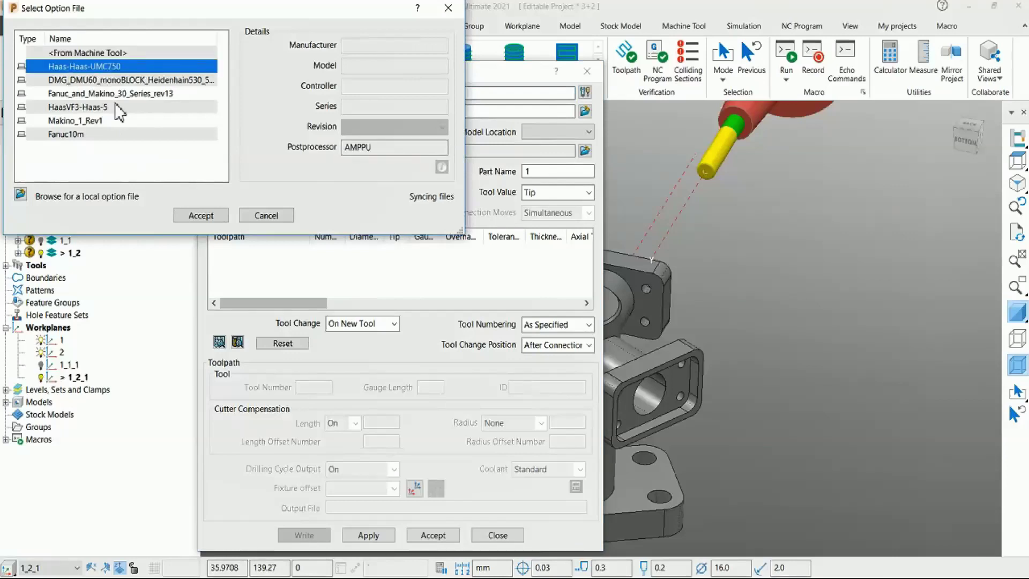
left_click(201, 215)
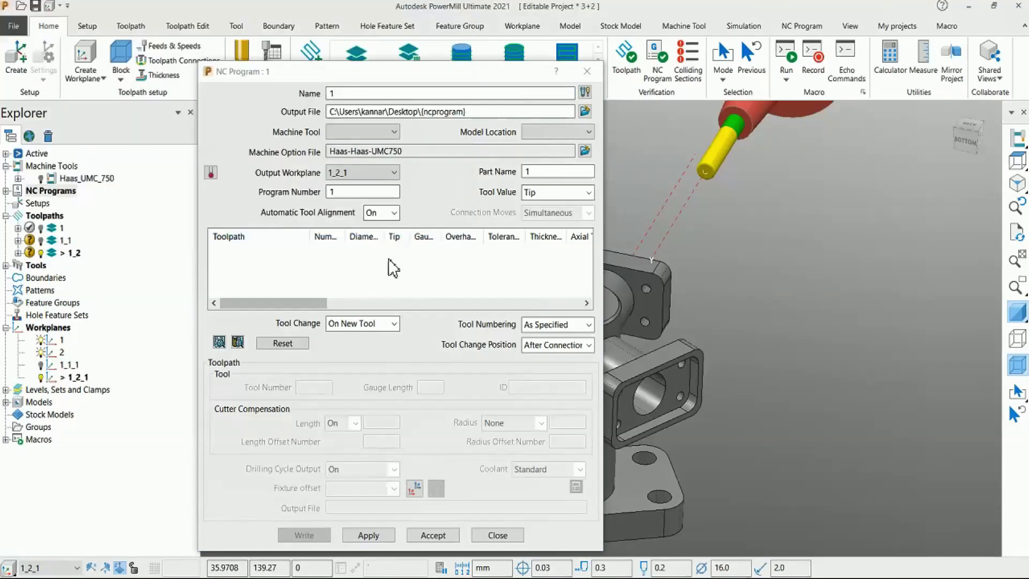
left_click(360, 172)
left_click(355, 199)
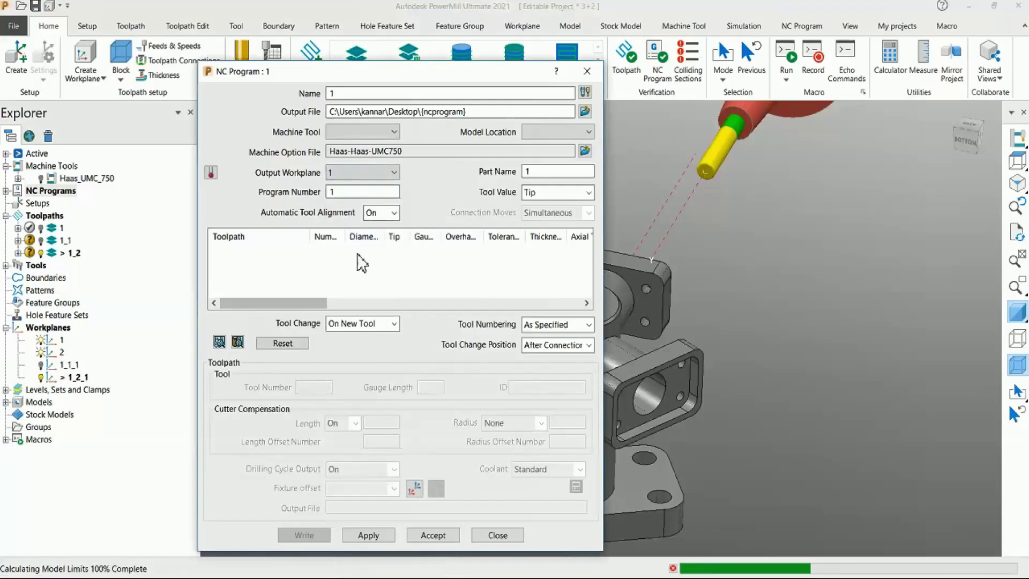
Add toolpaths 1, 1_1 and 1_2 to NC program 1 and accept its settings
left_click(54, 228)
left_click(63, 256, "shift")
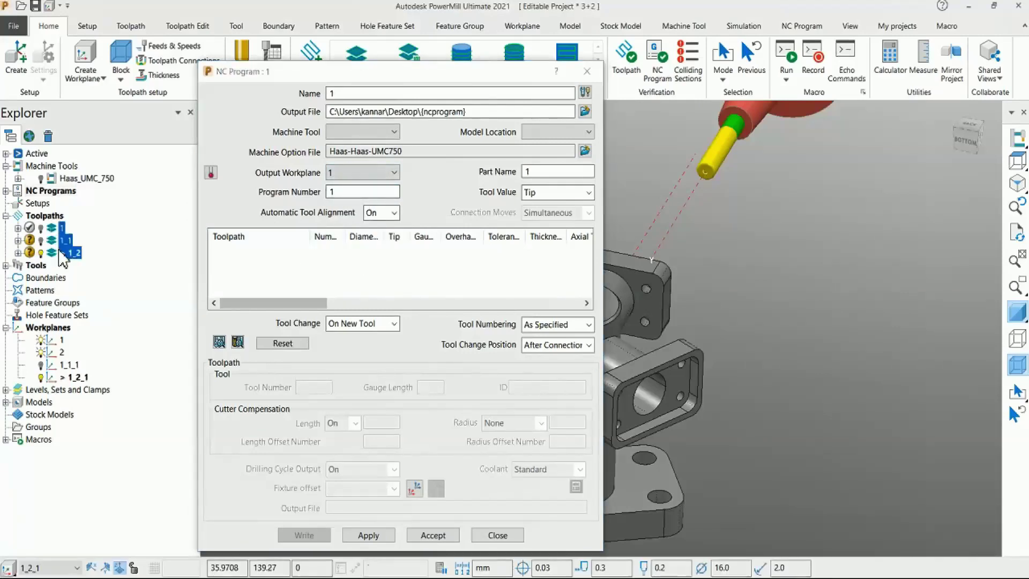
right_click(62, 256)
mouse_move(137, 308)
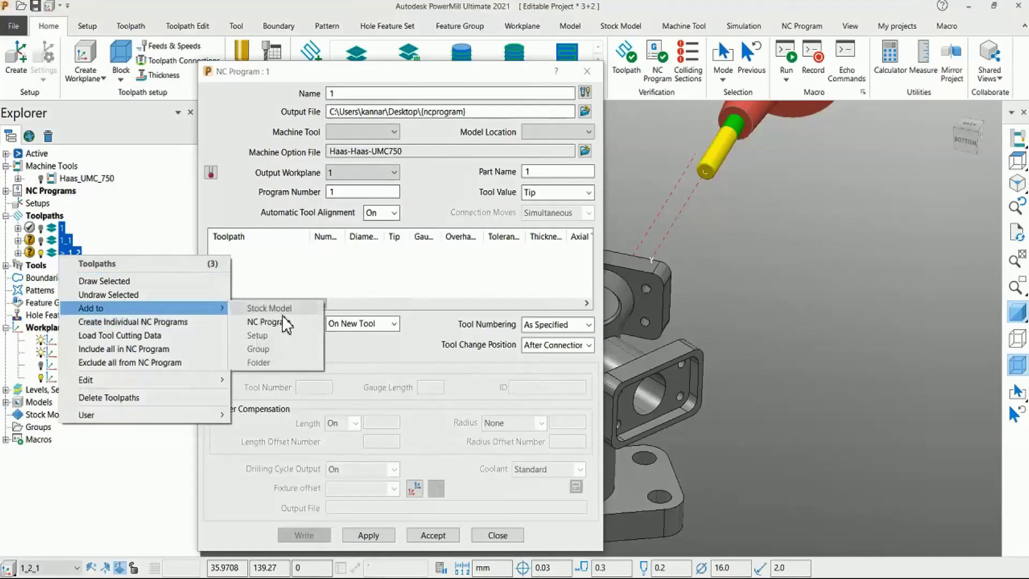
left_click(283, 320)
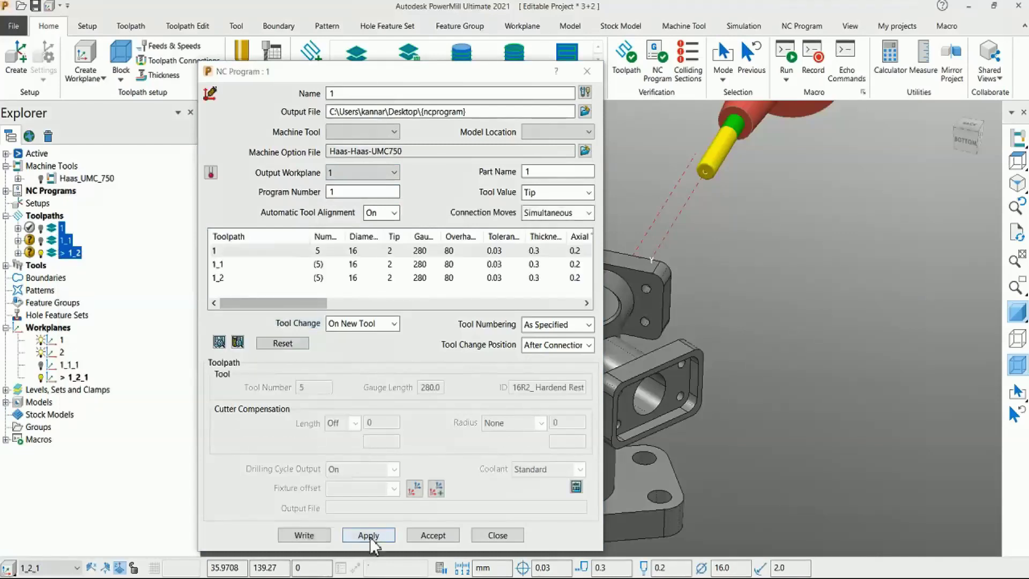
left_click(433, 535)
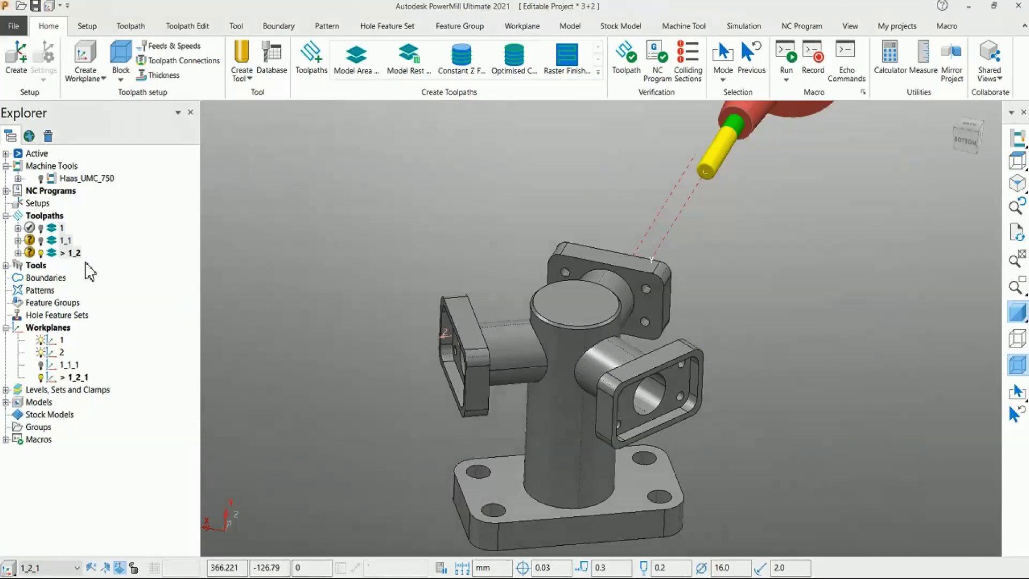
Display NC program 1 on the model and inspect its connection moves between the three flanges
left_click(6, 191)
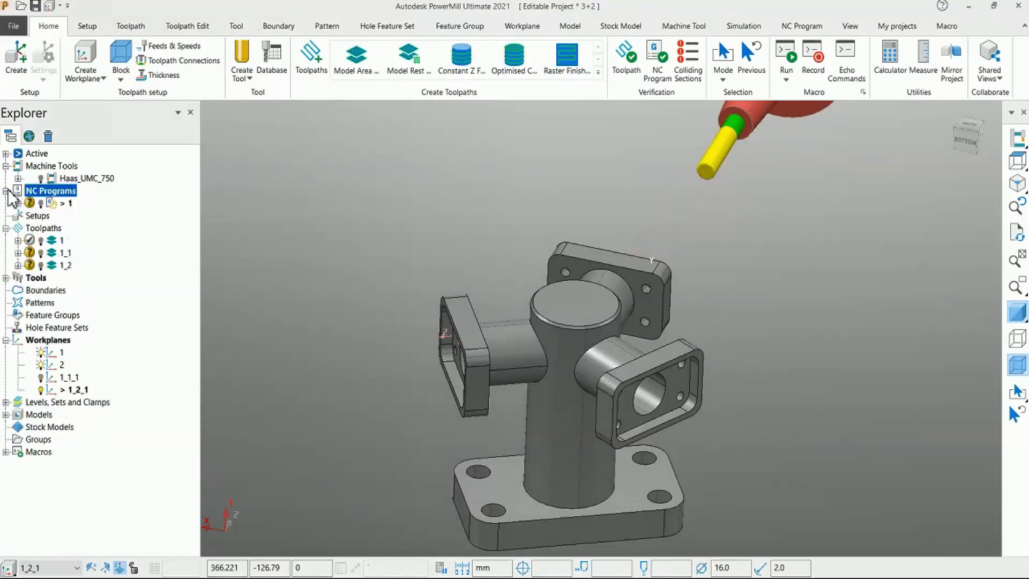
left_click(41, 203)
middle_click_drag(633, 332, 591, 443)
scroll(638, 386, "down", 2)
middle_click_drag(638, 385, 599, 403, "shift")
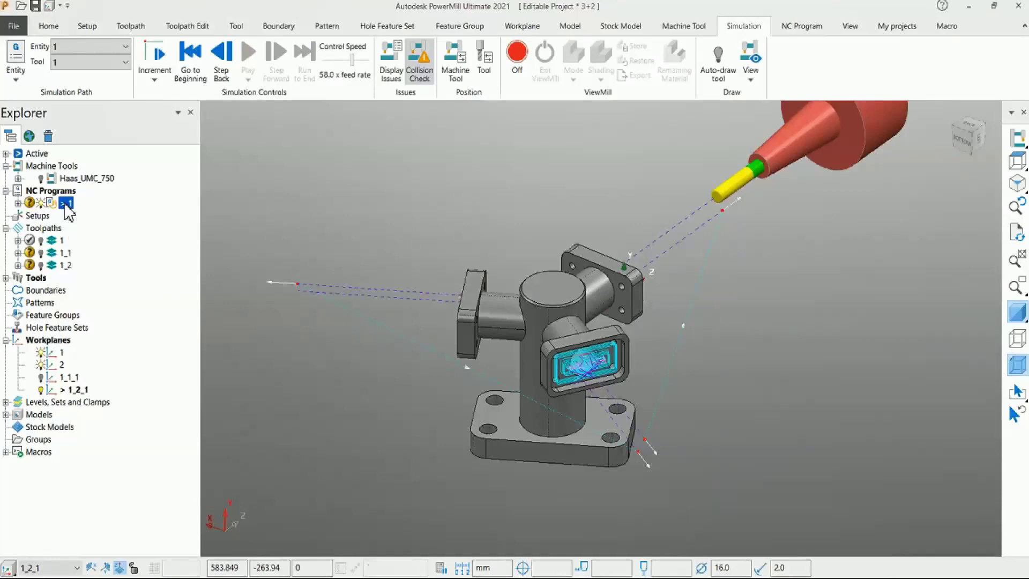
Simulate NC program 1 from the start without a machine tool and watch the tool around the three flanges
right_click(67, 205)
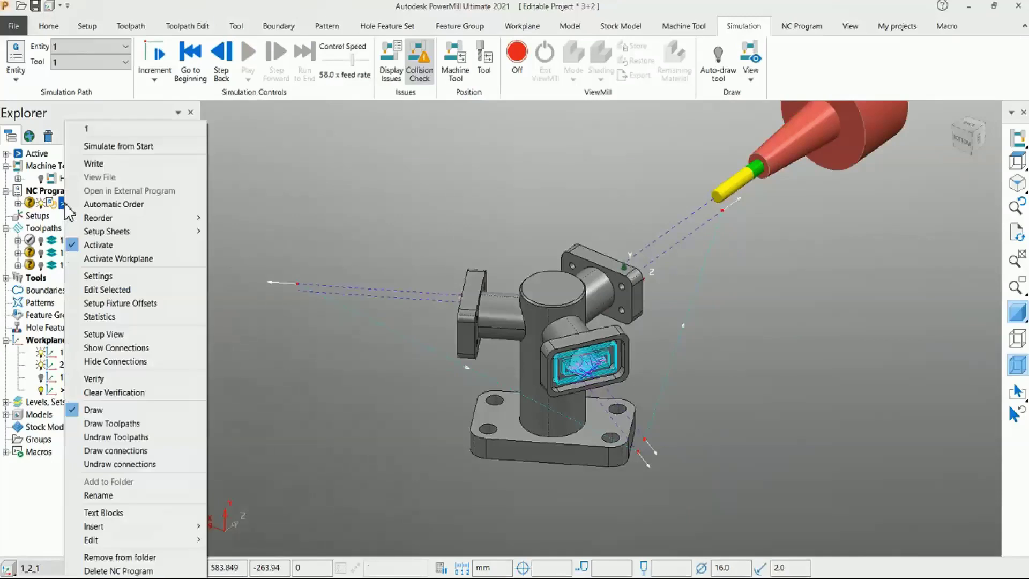
left_click(117, 149)
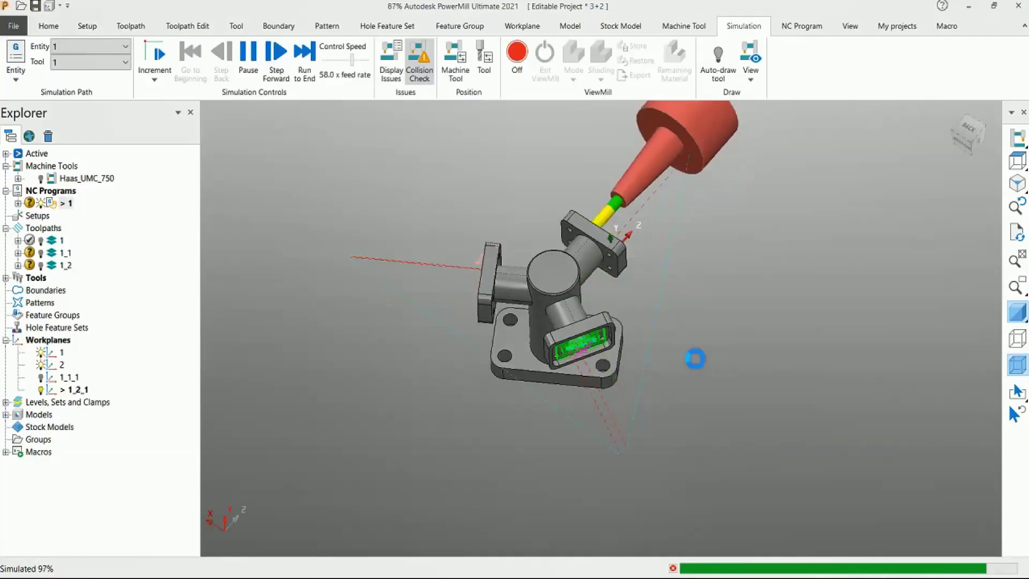
middle_click_drag(614, 378, 635, 303)
middle_click_drag(573, 336, 598, 343)
scroll(587, 344, "down", 1)
scroll(587, 343, "down", 1)
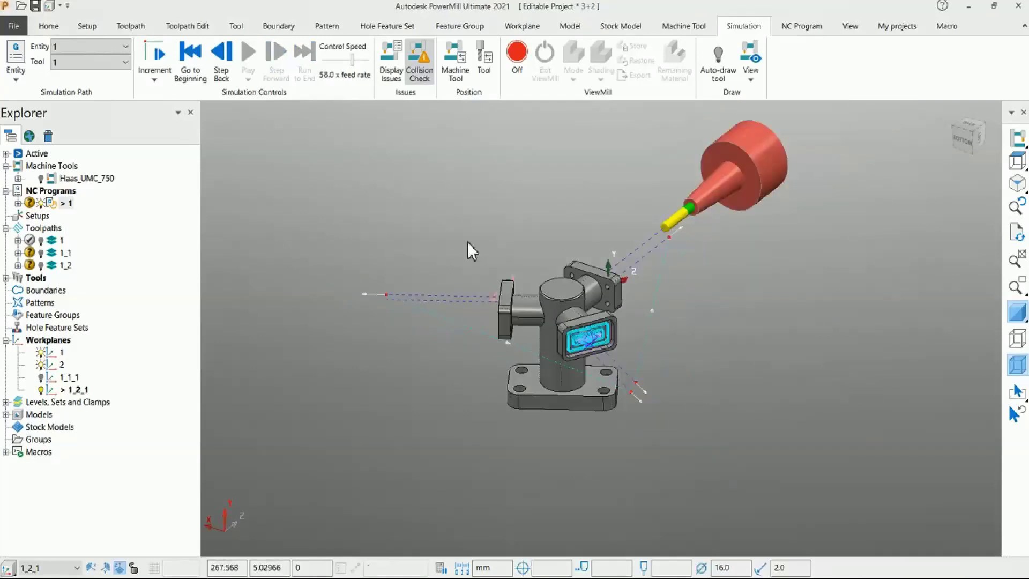
Activate the machine tool Haas_UMC_750 and play the simulation of NC program 1 on it from the start
double_click(80, 179)
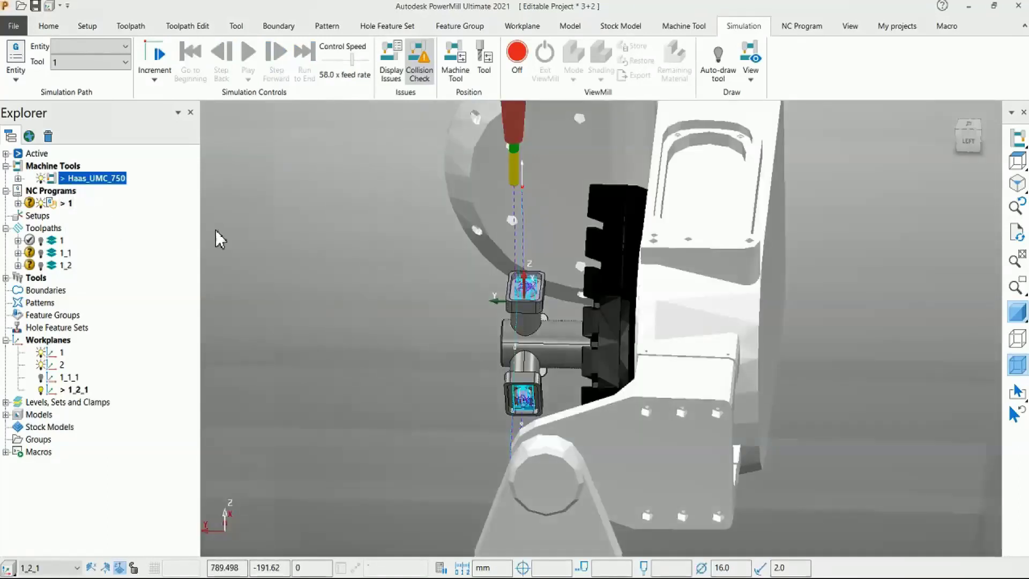
right_click(64, 203)
left_click(115, 146)
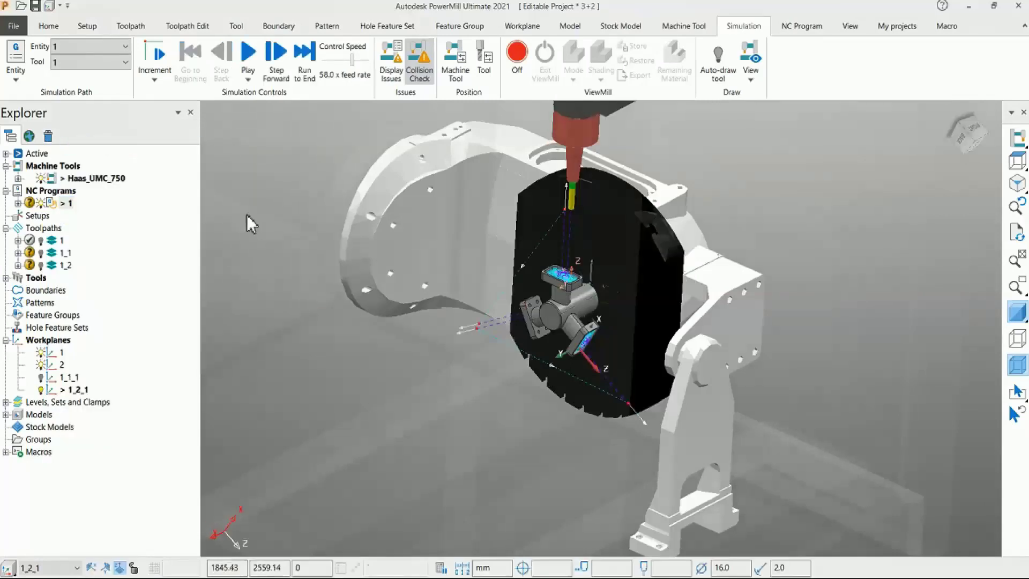
left_click(248, 57)
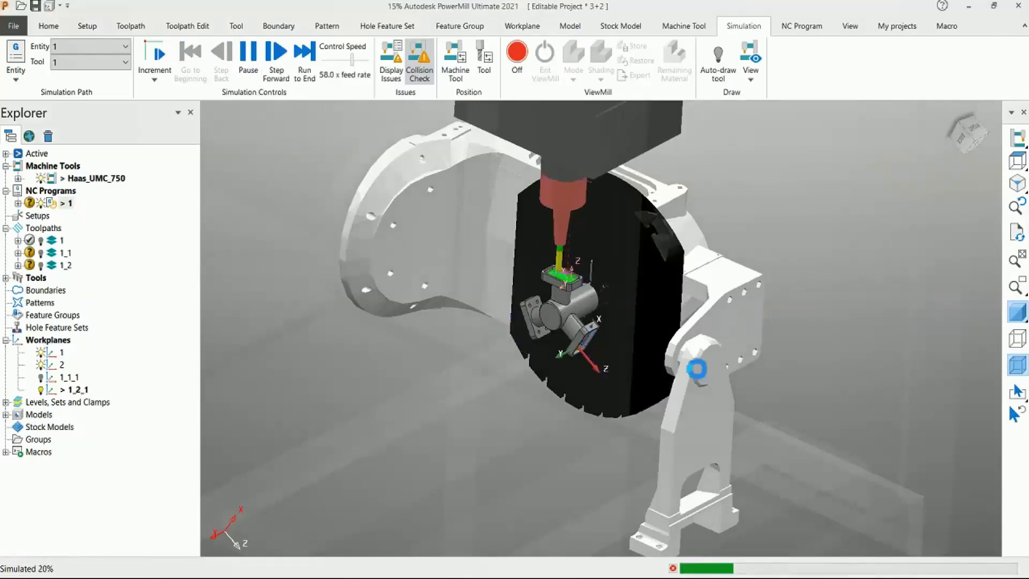
scroll(701, 416, "down", 2)
middle_click_drag(700, 416, 625, 369)
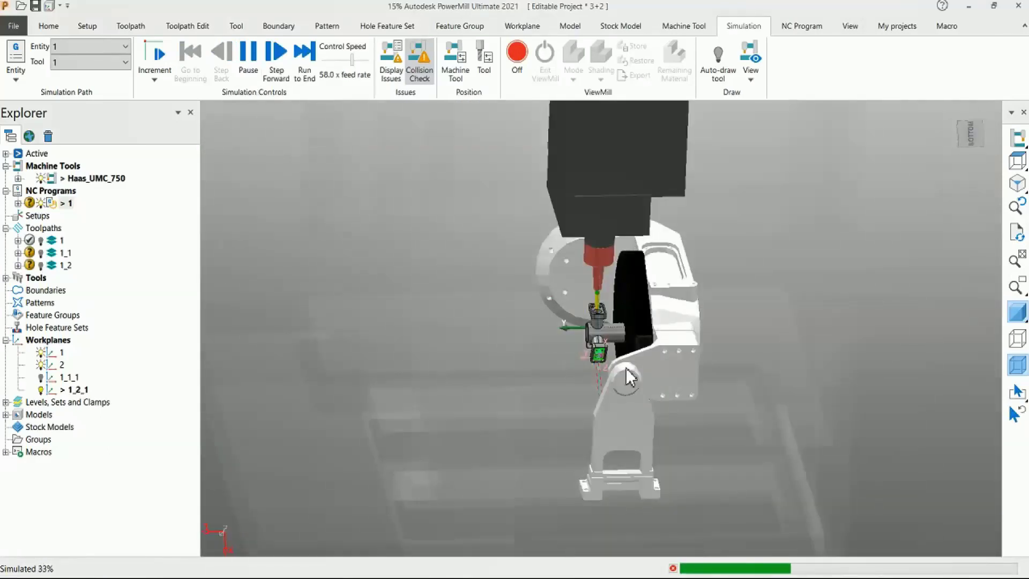
scroll(651, 244, "up", 2)
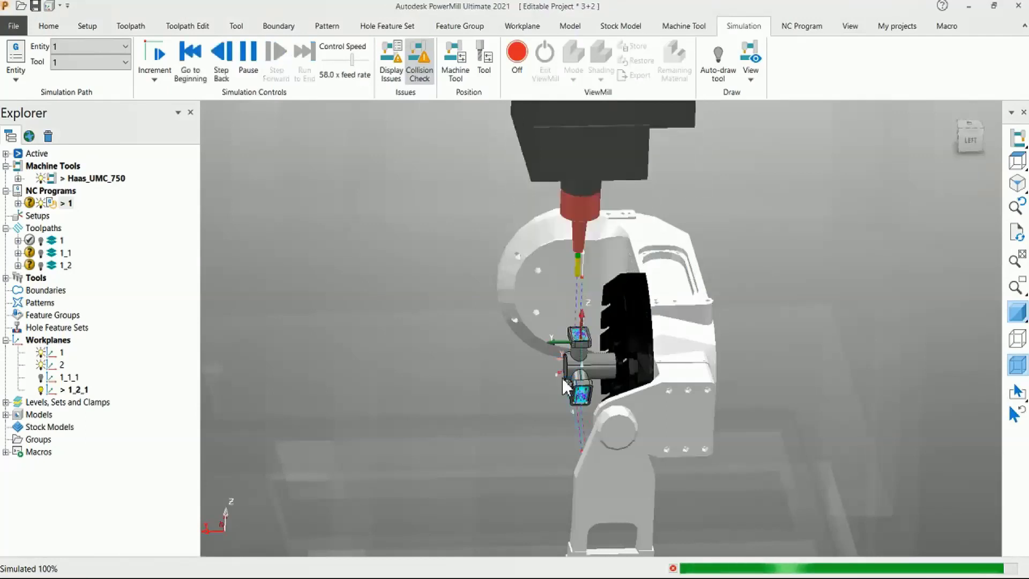
middle_click_drag(552, 383, 778, 407)
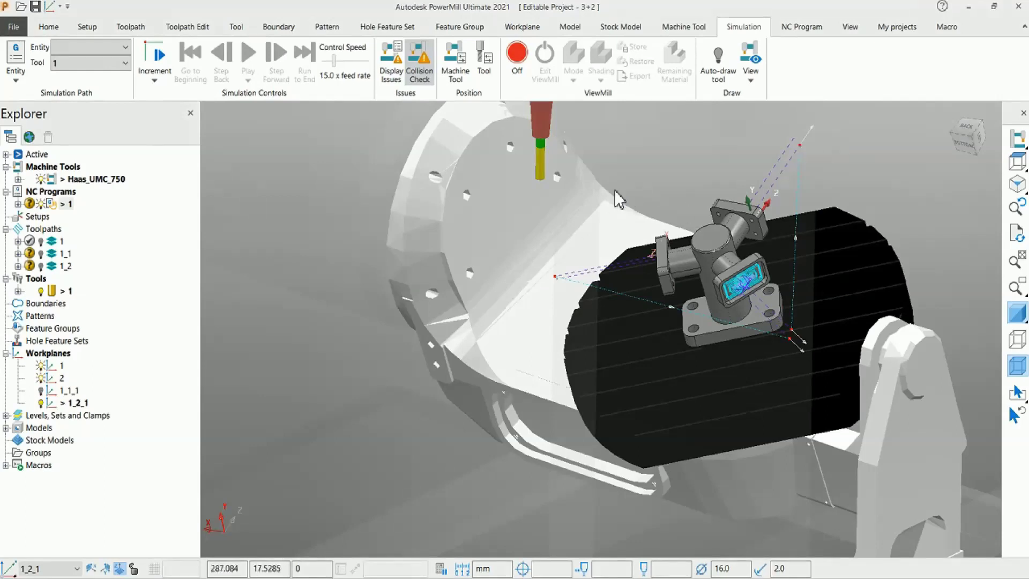
Return all axes of the Haas_UMC_750 to their home position and mark it as the new reference position
left_click(460, 62)
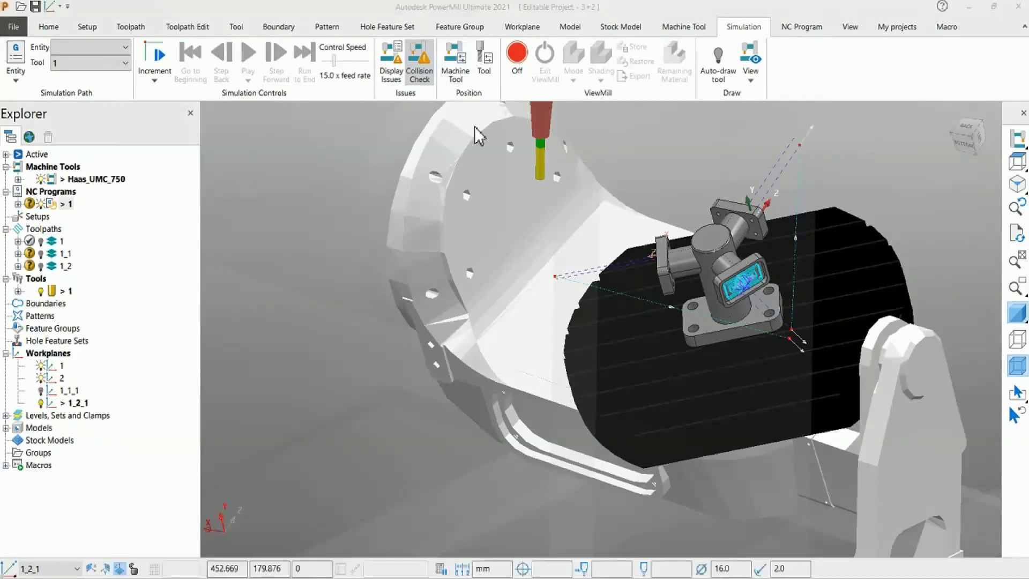
left_click_drag(314, 117, 299, 115)
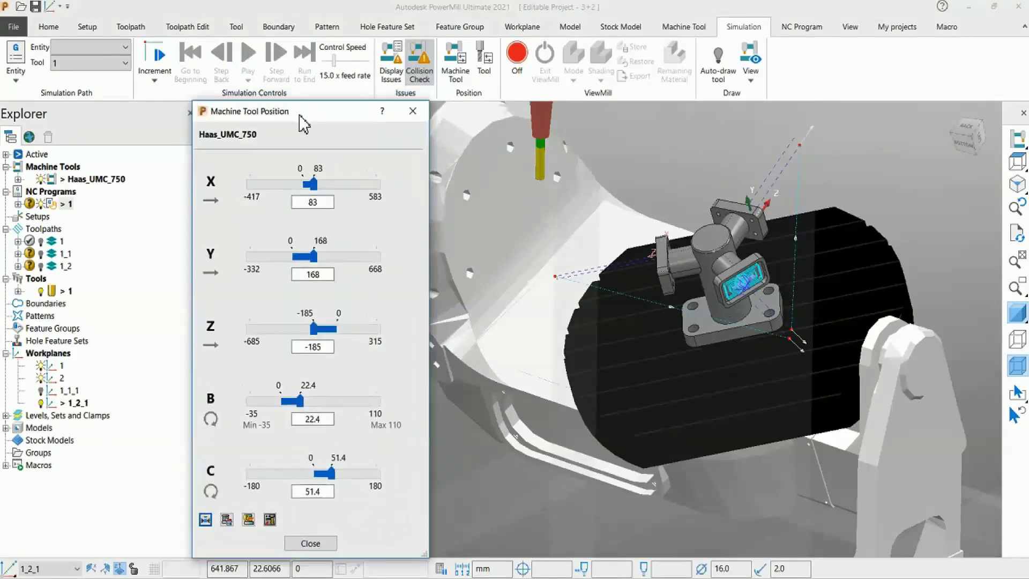
left_click(227, 521)
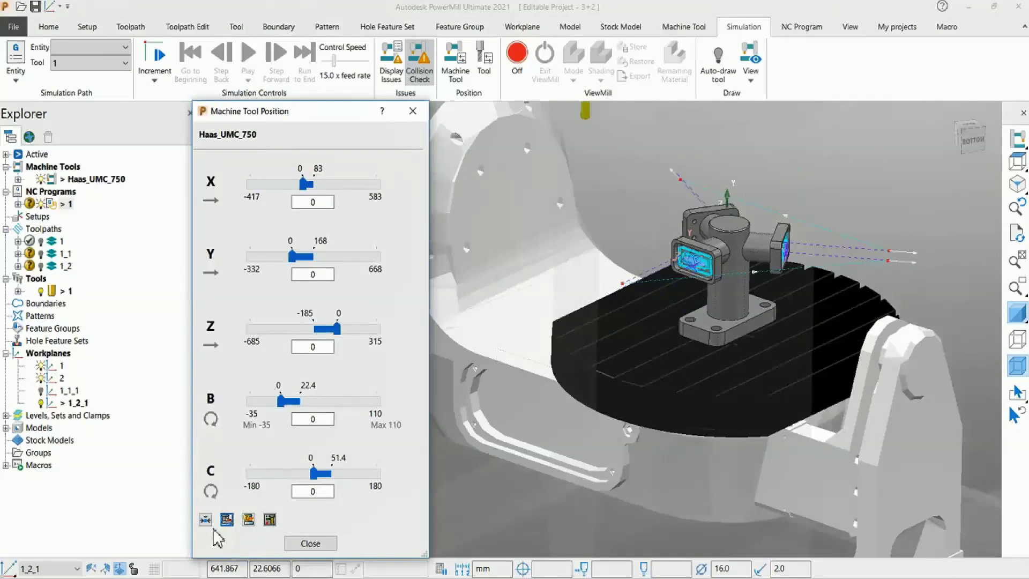
left_click(206, 519)
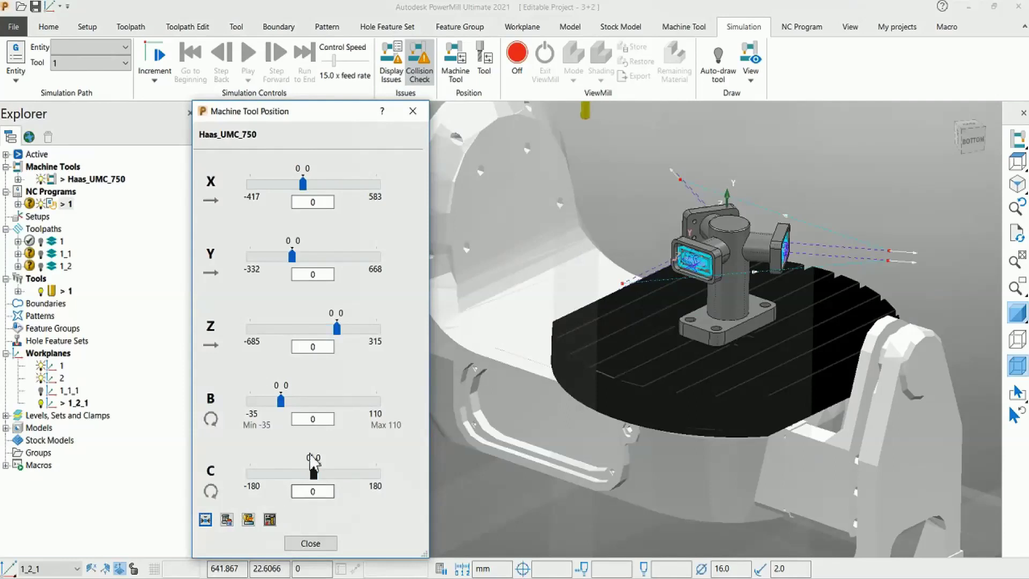
Simulate NC program 1 from the start while monitoring the machine's X, Y, Z, B and C axis positions
right_click(67, 204)
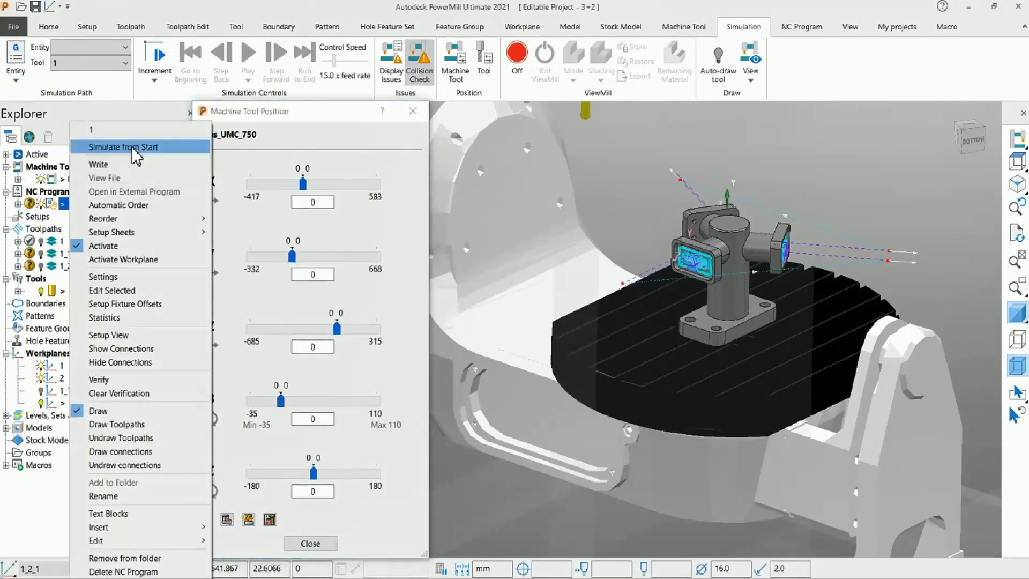
left_click(126, 147)
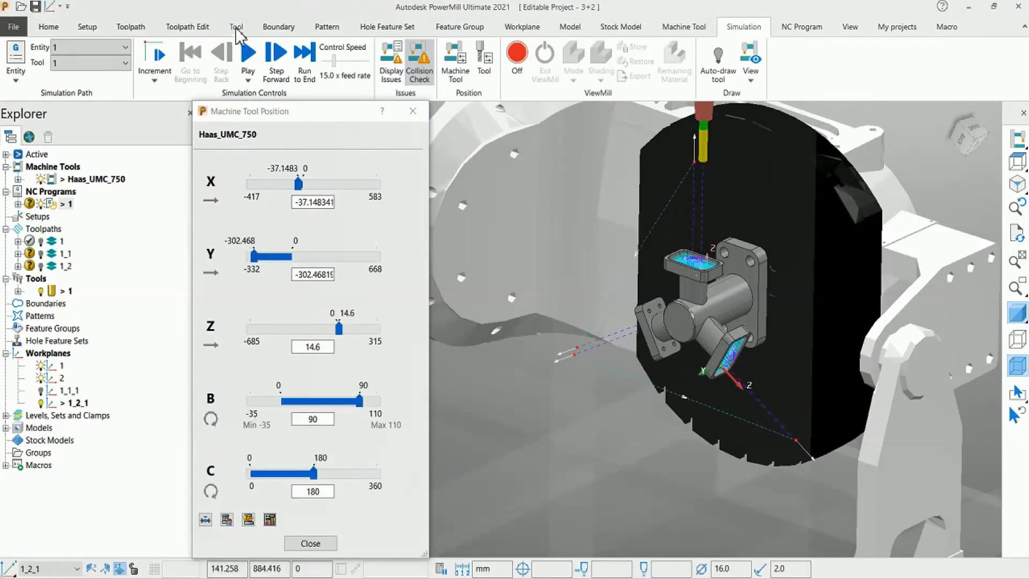
left_click(247, 53)
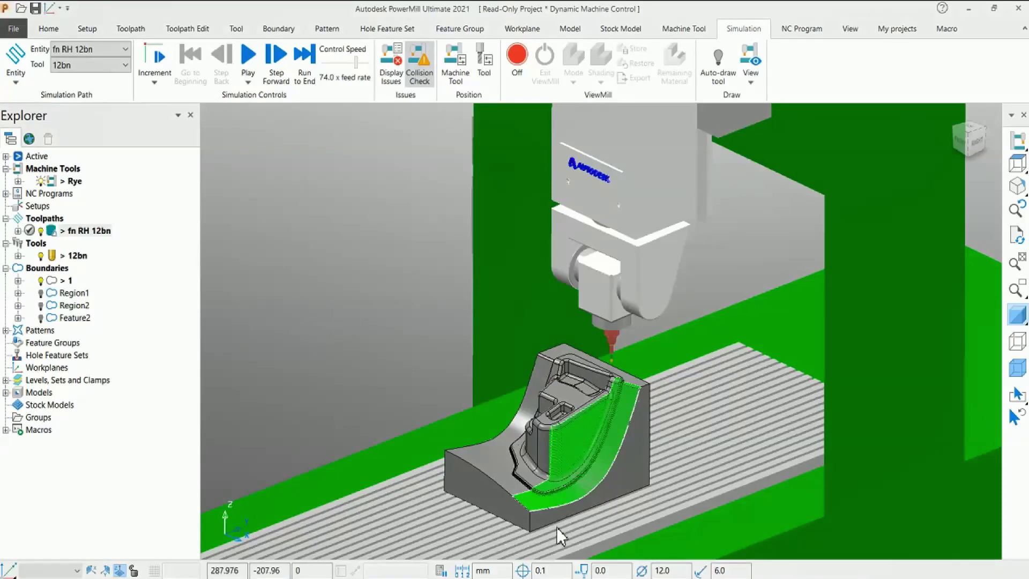
Check the tool axis settings of toolpath fn RH 12bn in the Dynamic Machine Control project and cancel without changes
scroll(557, 529, "up", 5)
scroll(536, 370, "down", 2)
middle_click_drag(544, 307, 584, 337, "shift")
scroll(535, 381, "down", 1)
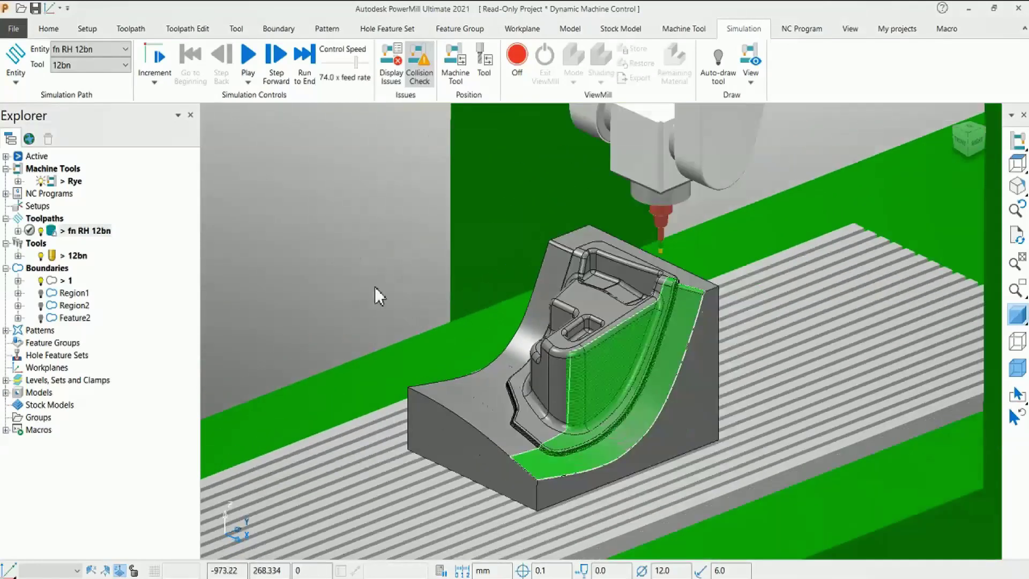
left_click(60, 181)
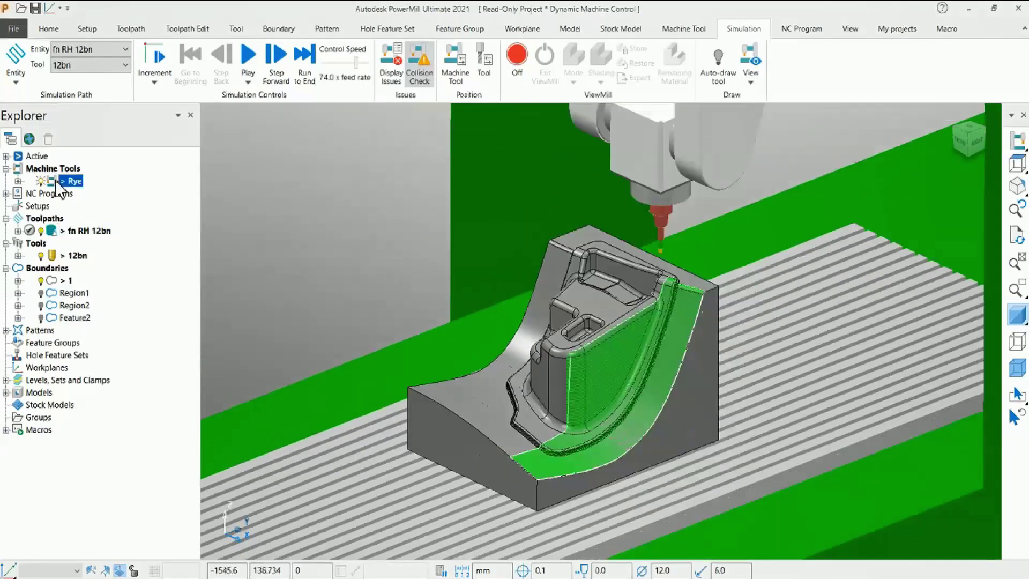
left_click(311, 272)
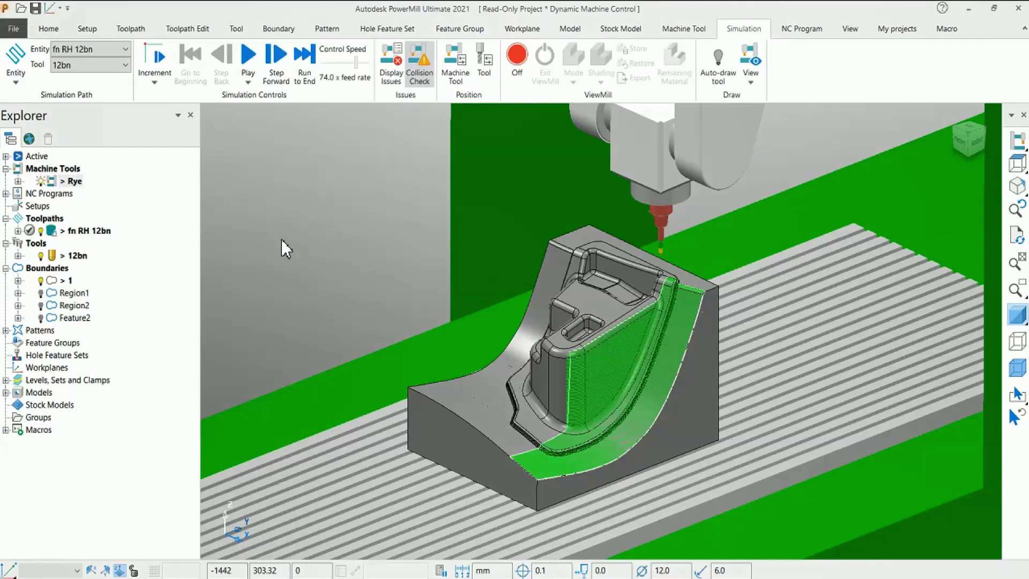
right_click(99, 232)
left_click(131, 196)
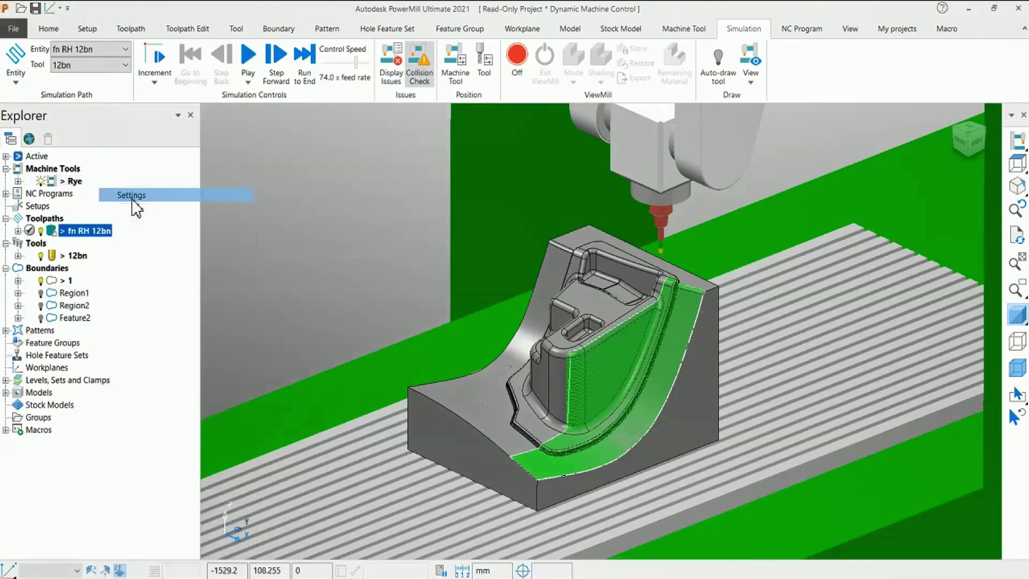
left_click(70, 98)
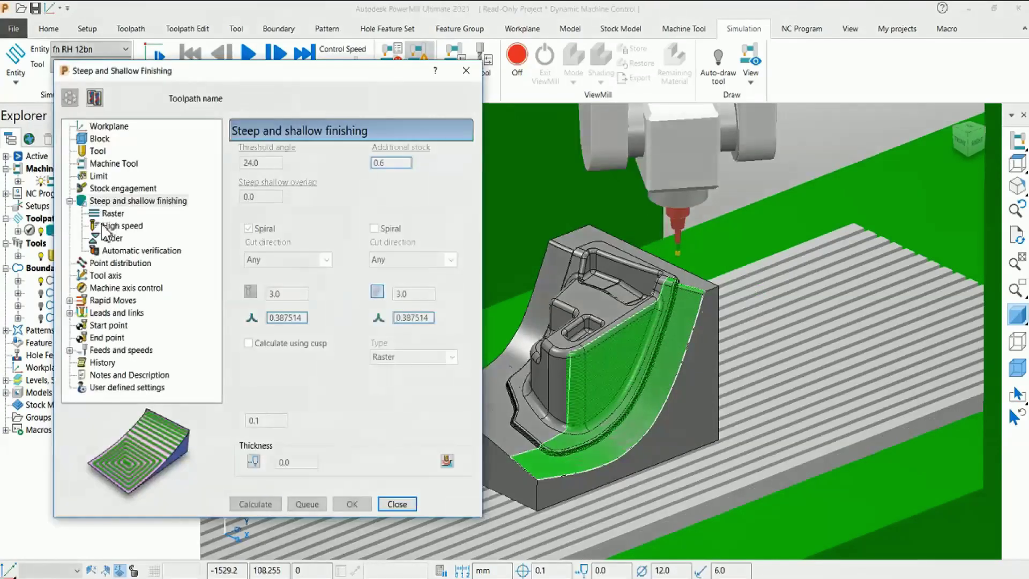
left_click(106, 275)
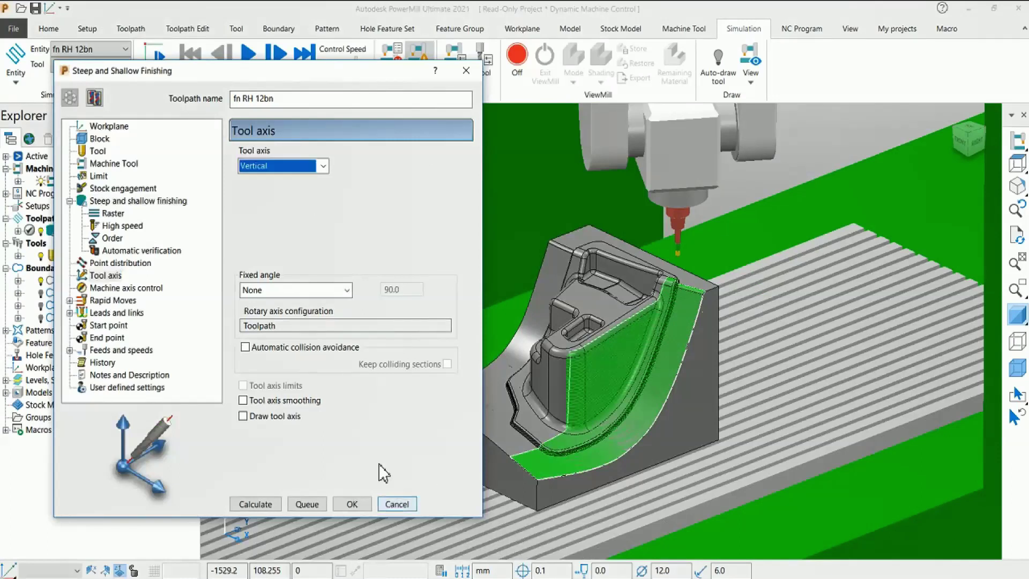
left_click(396, 503)
Simulate toolpath fn RH 12bn from the start on the Rye machine with collision checking and dismiss the warning
right_click(86, 230)
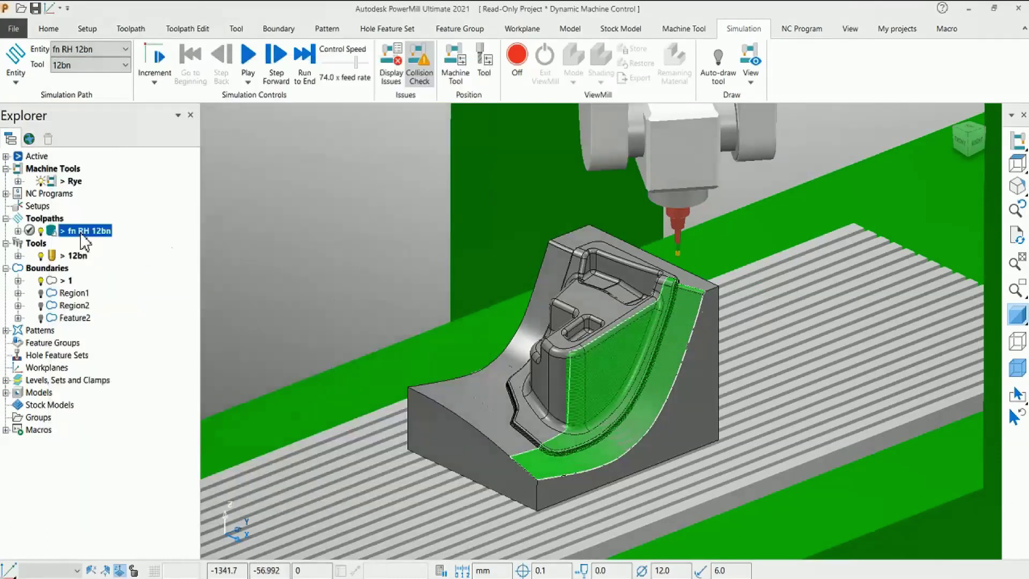
left_click(137, 147)
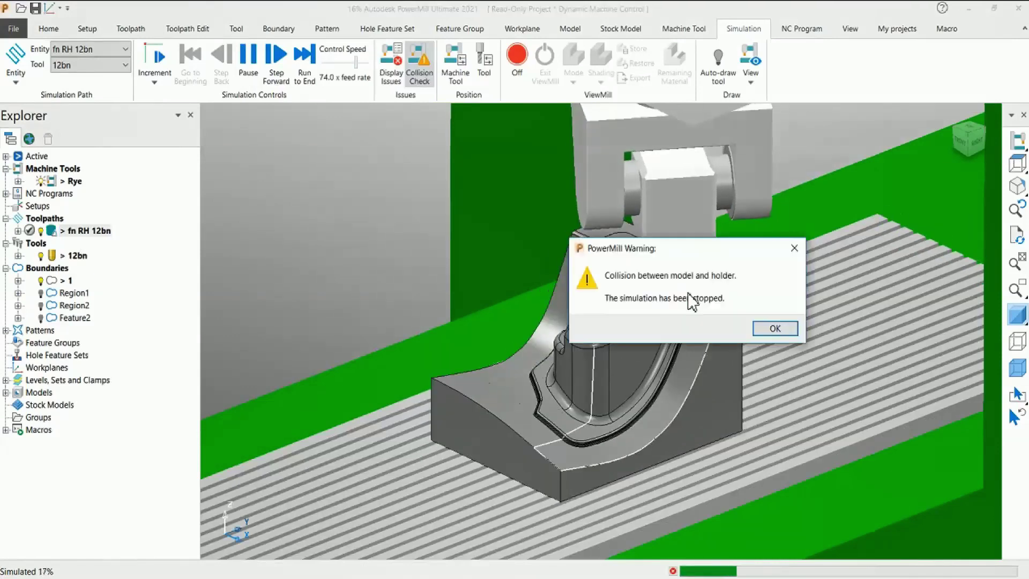
left_click_drag(658, 252, 272, 153)
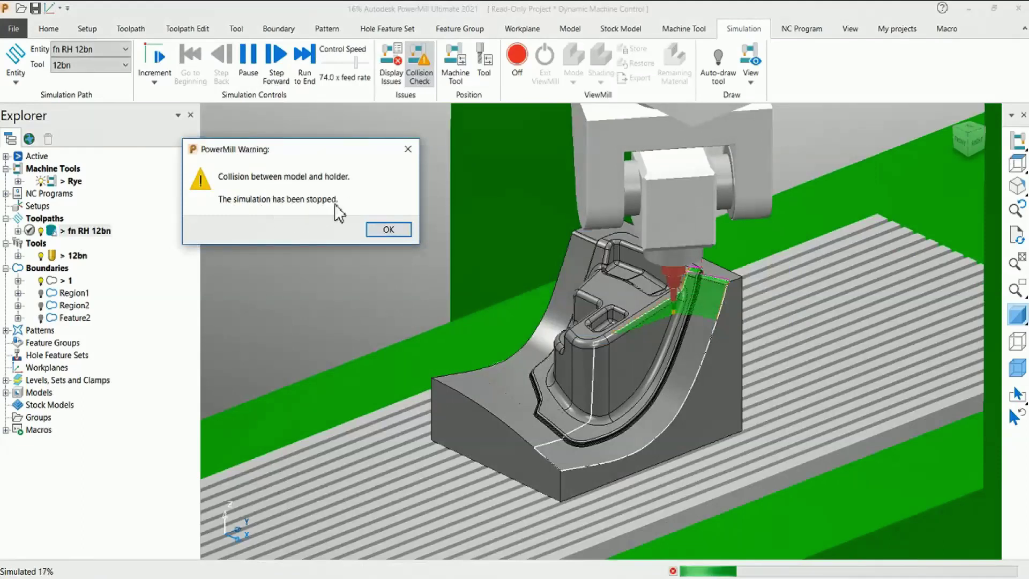
left_click(378, 229)
Examine the tool and holder clearance against the model's walls at the position where the simulation stopped
scroll(643, 303, "up", 8)
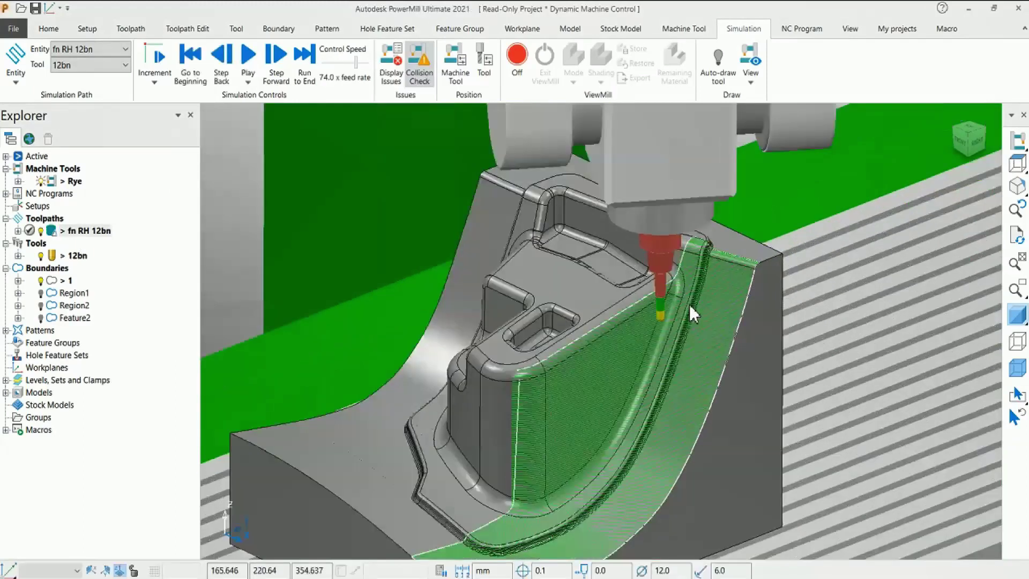
middle_click_drag(624, 305, 850, 325)
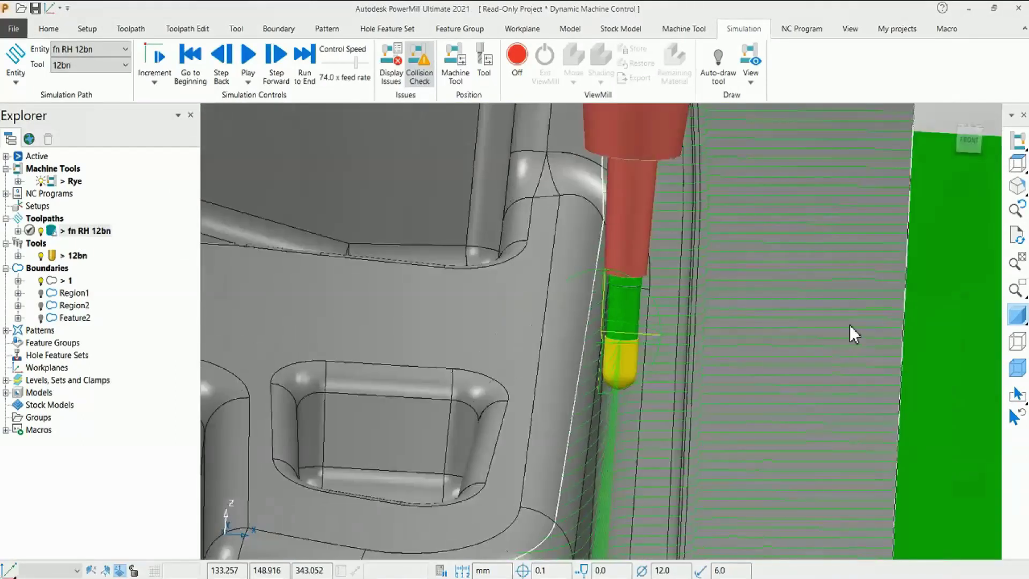
scroll(600, 261, "up", 5)
scroll(609, 262, "down", 7)
middle_click_drag(616, 261, 484, 286)
scroll(607, 366, "down", 4)
middle_click_drag(607, 366, 575, 367)
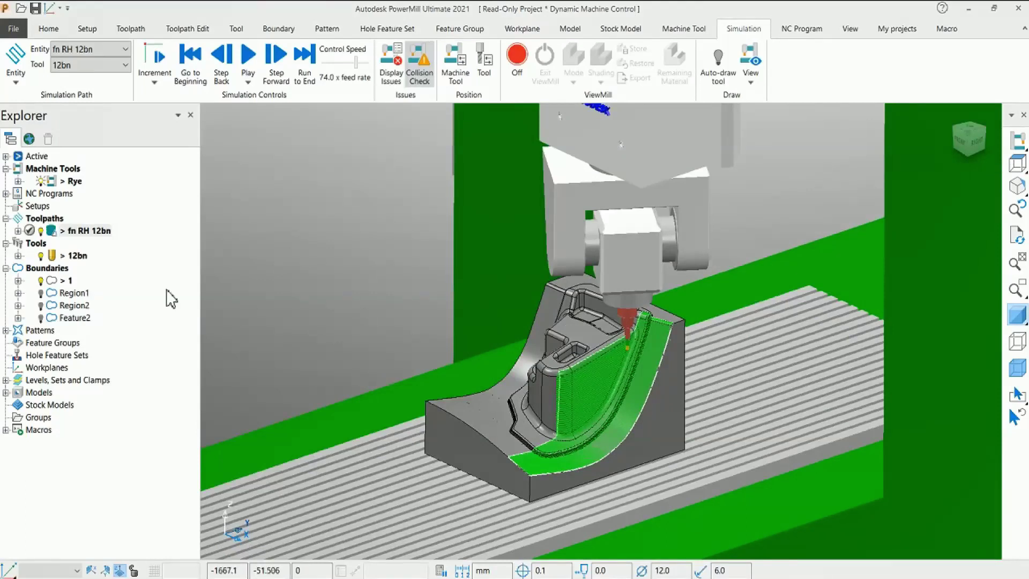
Start Dynamic Machine Control for tool 12bn and tilt the tool axis until the holder clears the model's wall
right_click(70, 256)
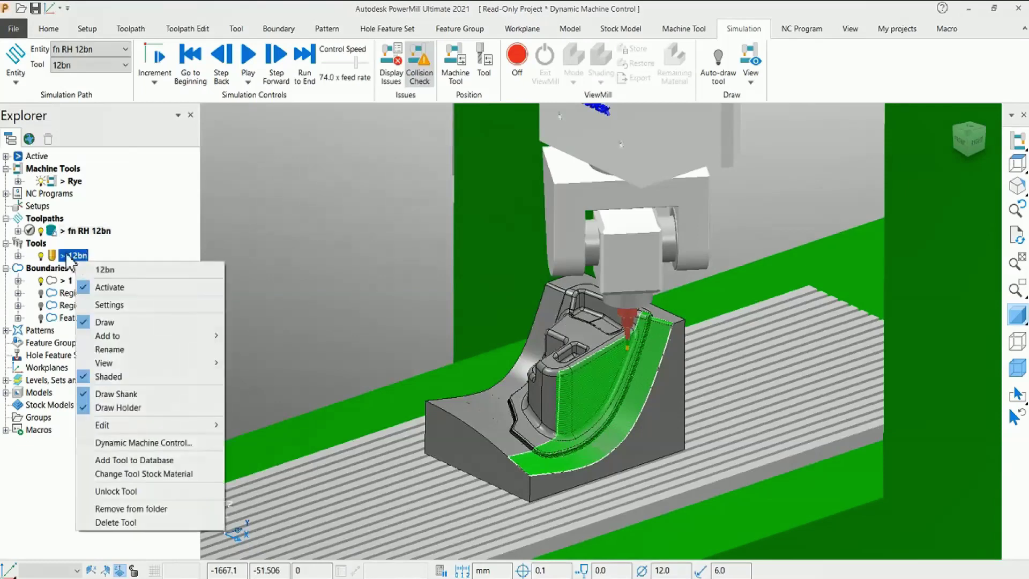
left_click(144, 440)
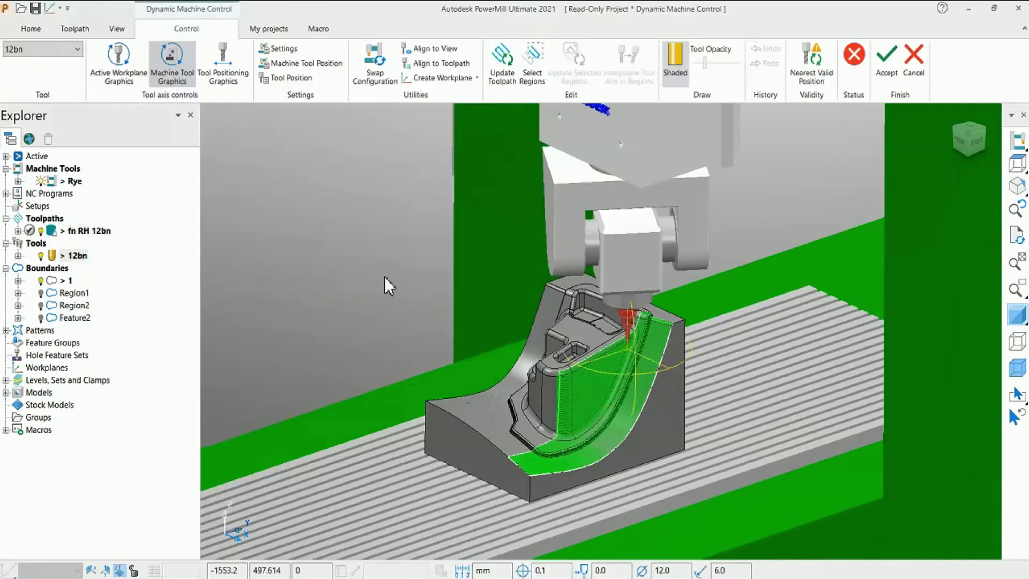
scroll(549, 401, "up", 2)
scroll(684, 413, "up", 1)
scroll(753, 372, "up", 1)
middle_click_drag(775, 233, 723, 306, "shift")
left_click_drag(638, 297, 658, 332)
left_click_drag(631, 368, 638, 370)
middle_click_drag(605, 391, 647, 248)
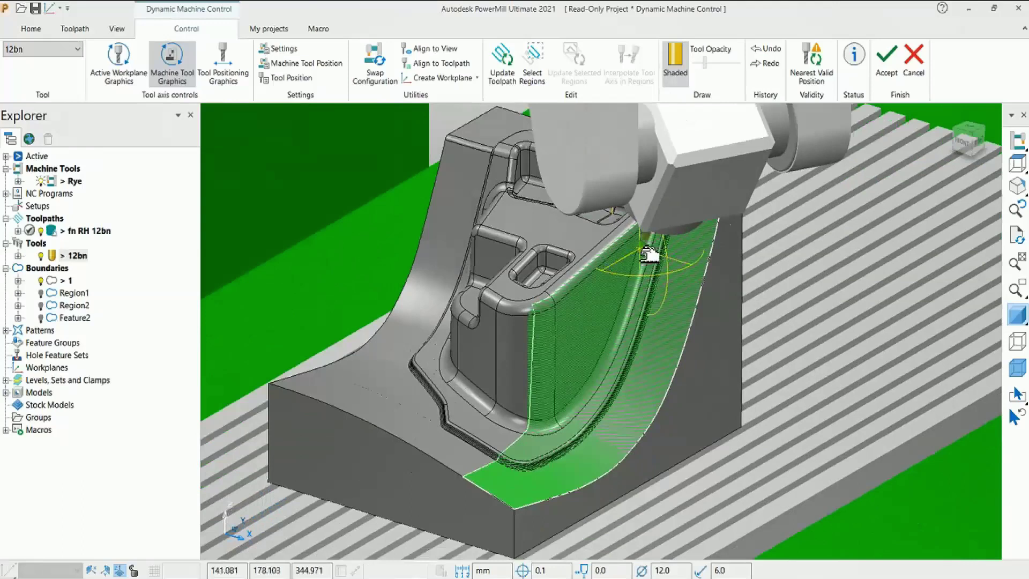
Move the tool down the toolpath to inspect holder clearance, and update toolpath fn RH 12bn with the new tool axis, accepting the changes
left_click_drag(649, 261, 575, 434)
scroll(432, 405, "down", 2)
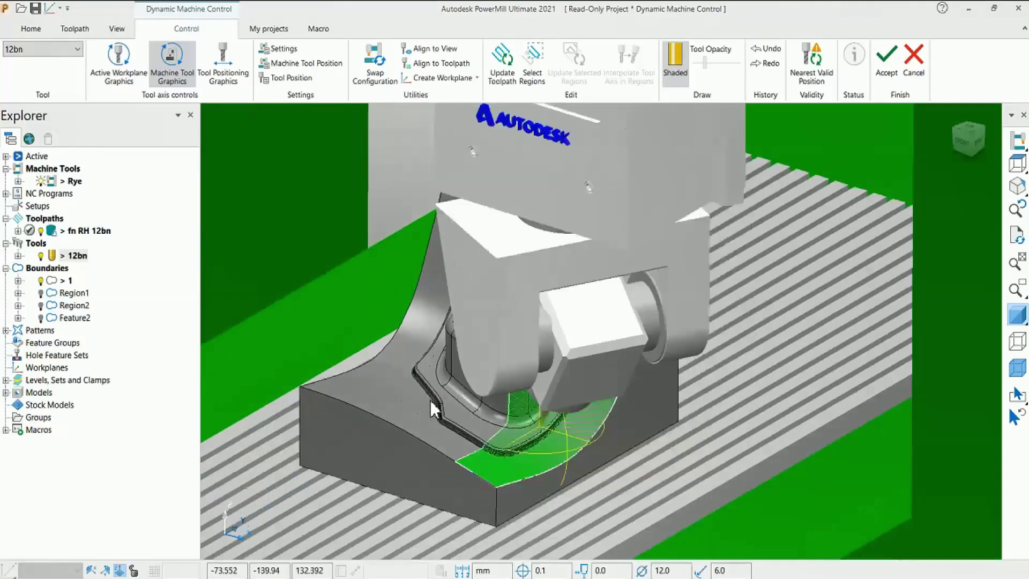
middle_click_drag(514, 433, 623, 425)
scroll(549, 378, "up", 2)
middle_click_drag(473, 290, 560, 268)
scroll(658, 429, "up", 2)
middle_click_drag(645, 402, 715, 388, "shift")
scroll(699, 382, "down", 2)
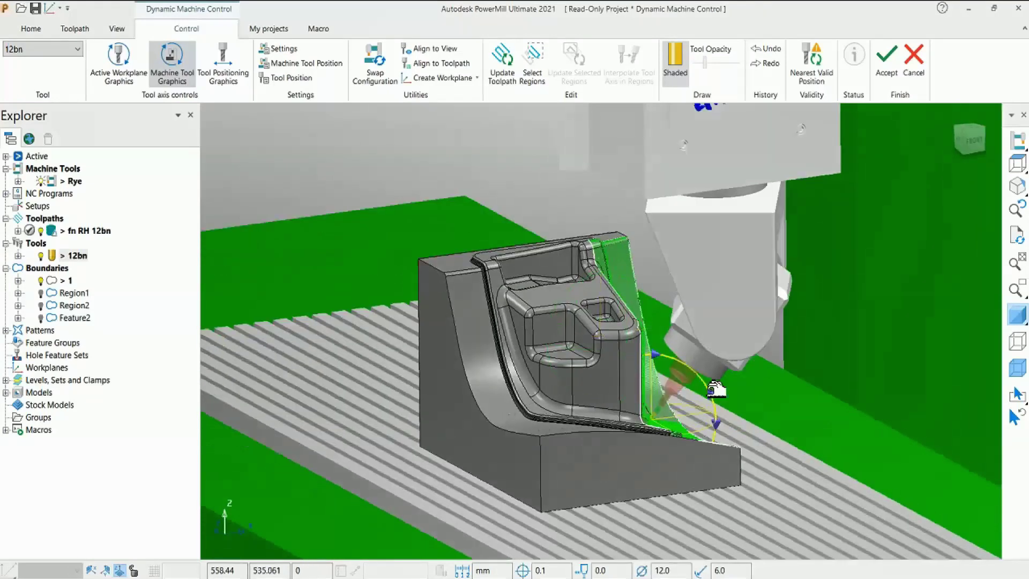
left_click(501, 80)
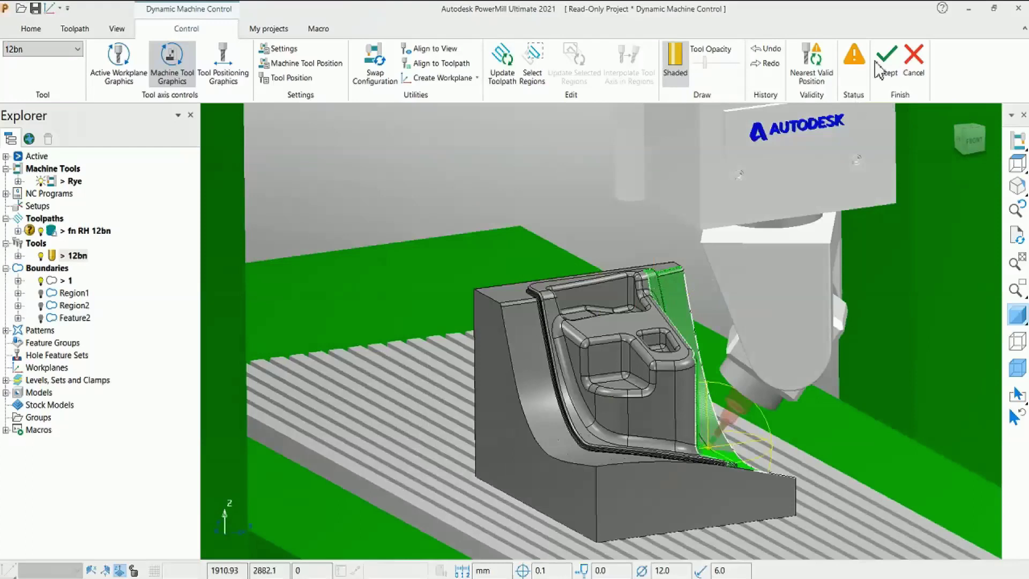
left_click(880, 70)
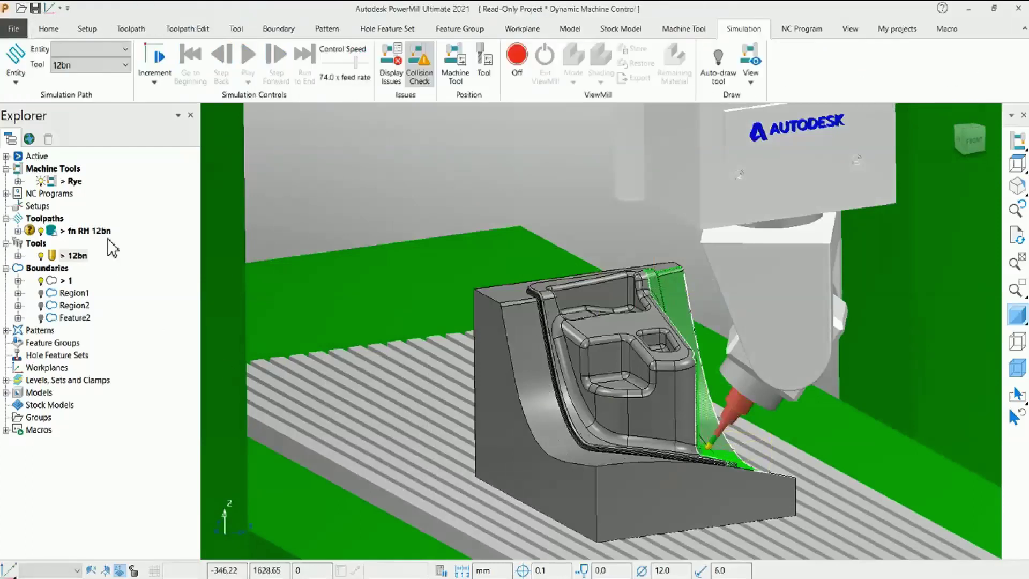
Simulate toolpath fn RH 12bn from the start with the new tool axis and pause it partway
right_click(103, 230)
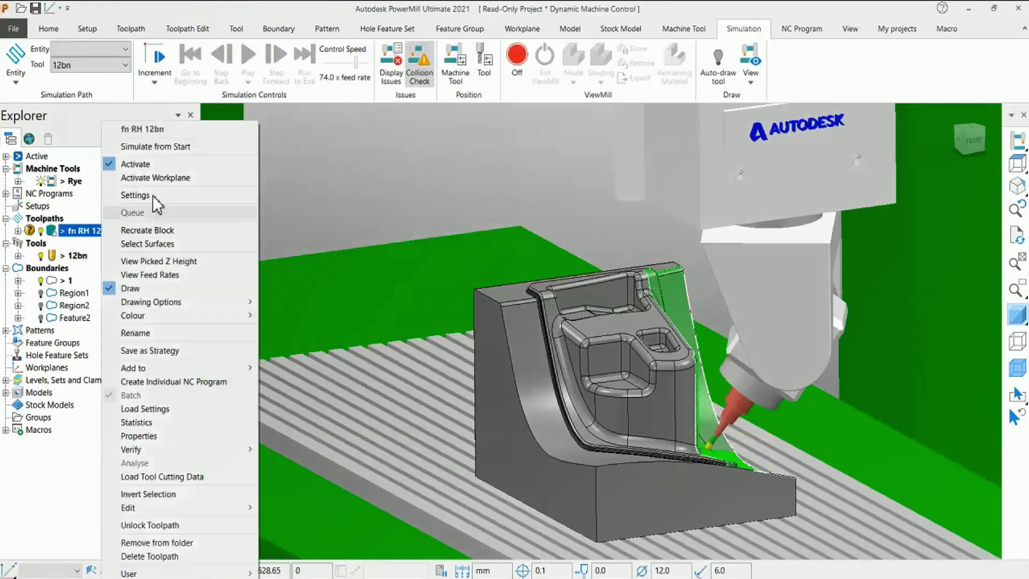
left_click(161, 146)
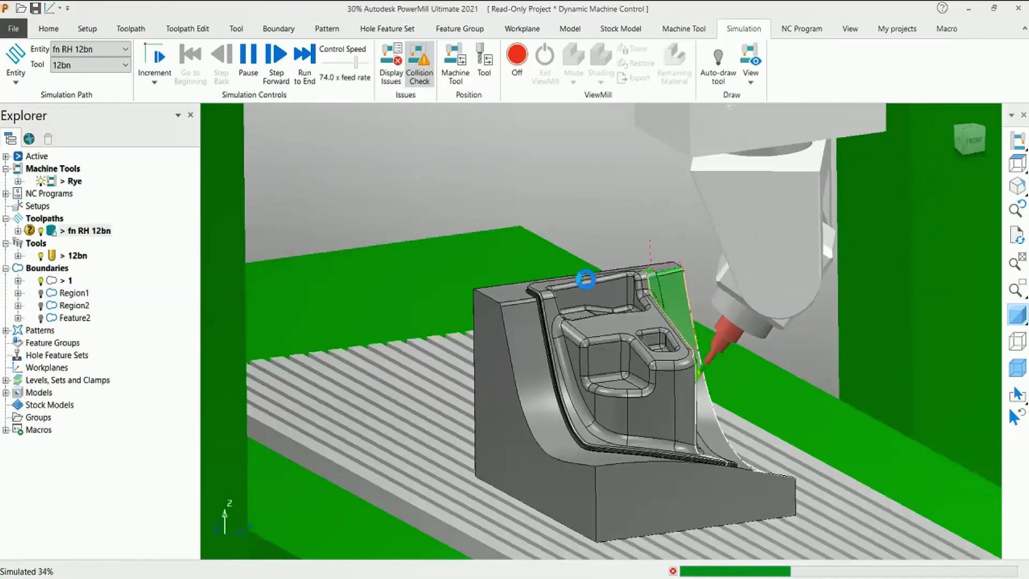
left_click(248, 53)
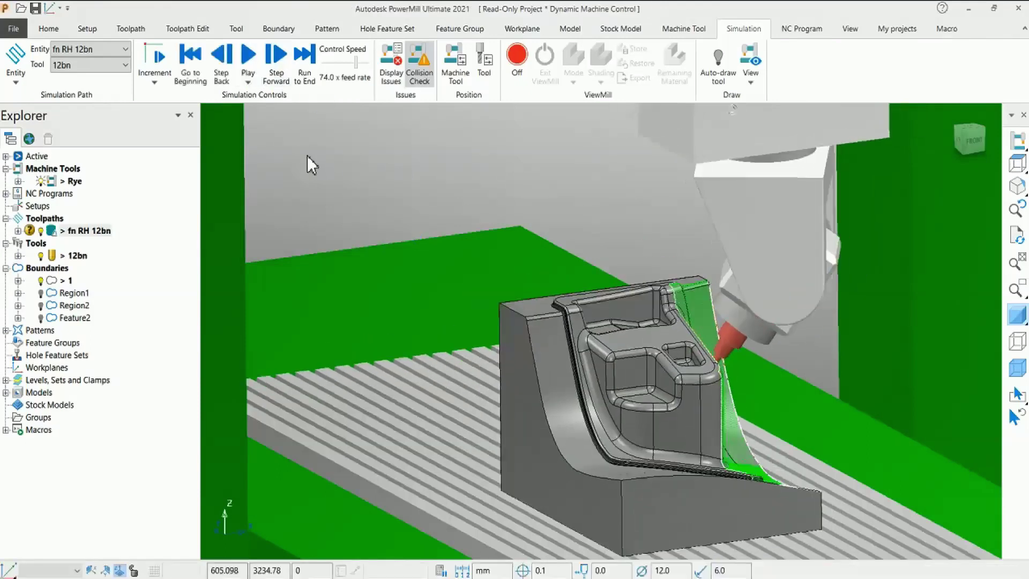
Check the fixed tool axis direction in the settings of toolpath fn RH 12bn and cancel without changes
right_click(100, 231)
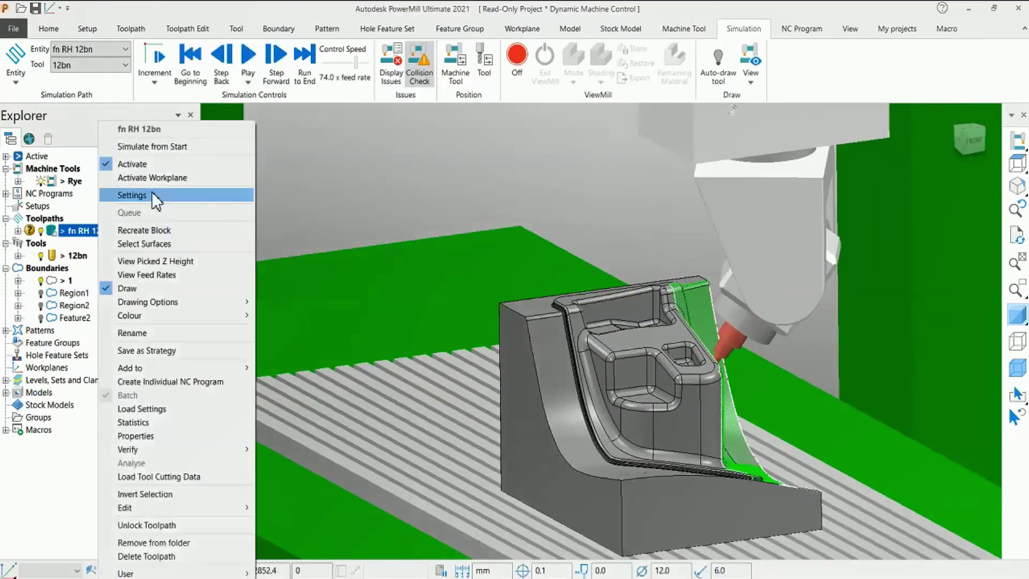
left_click(132, 195)
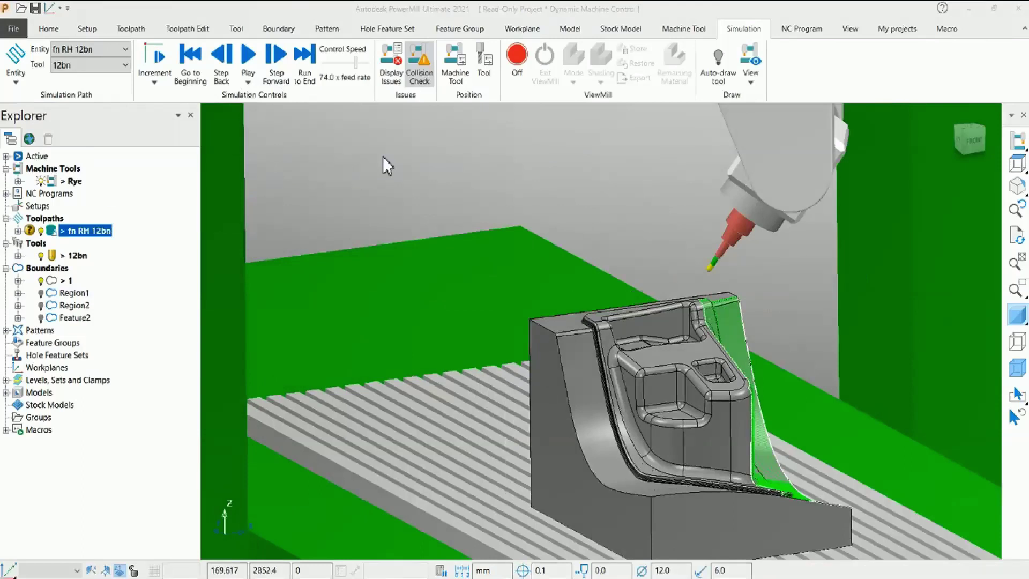
left_click(106, 275)
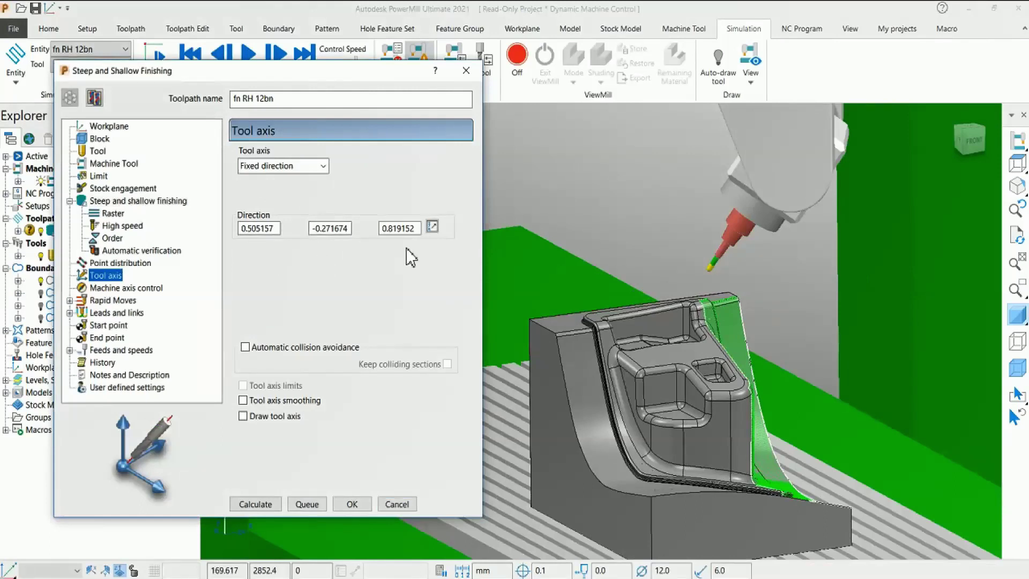
left_click(396, 504)
Display the Rye machine's tool position values and play the toolpath simulation while monitoring the A and B rotary axes
left_click(462, 78)
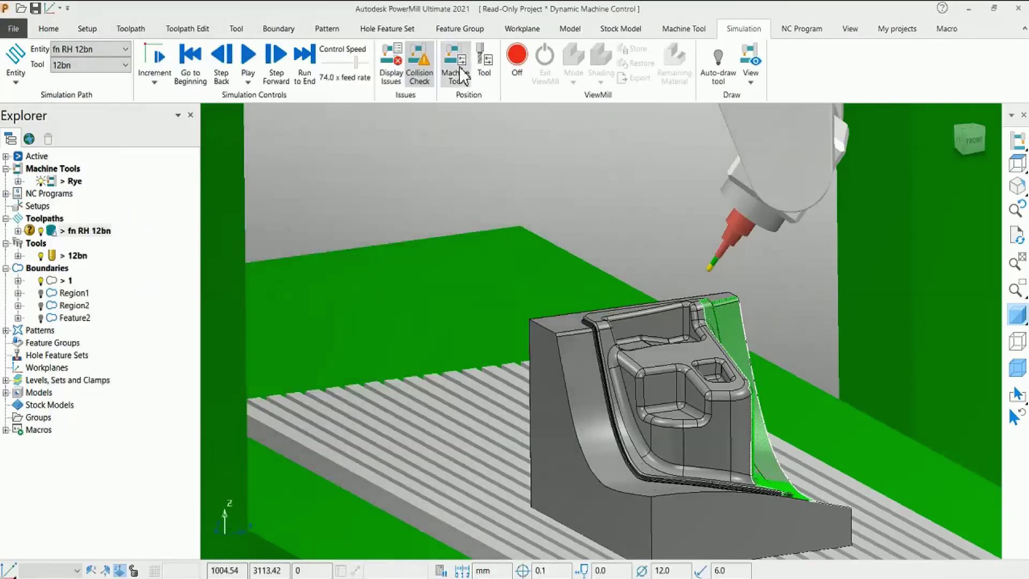
left_click_drag(239, 118, 285, 132)
right_click(286, 131)
left_click(345, 252)
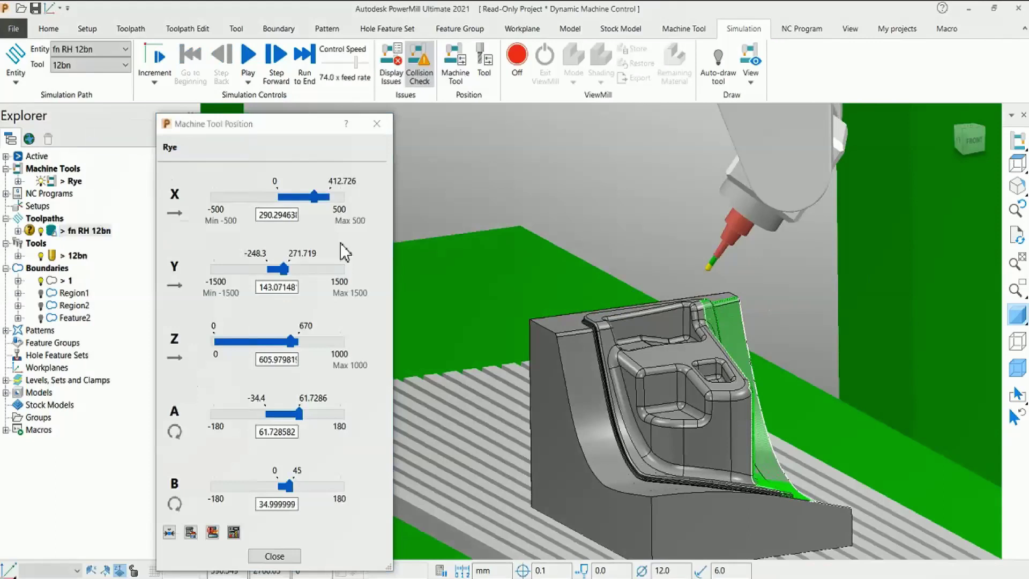
left_click(248, 54)
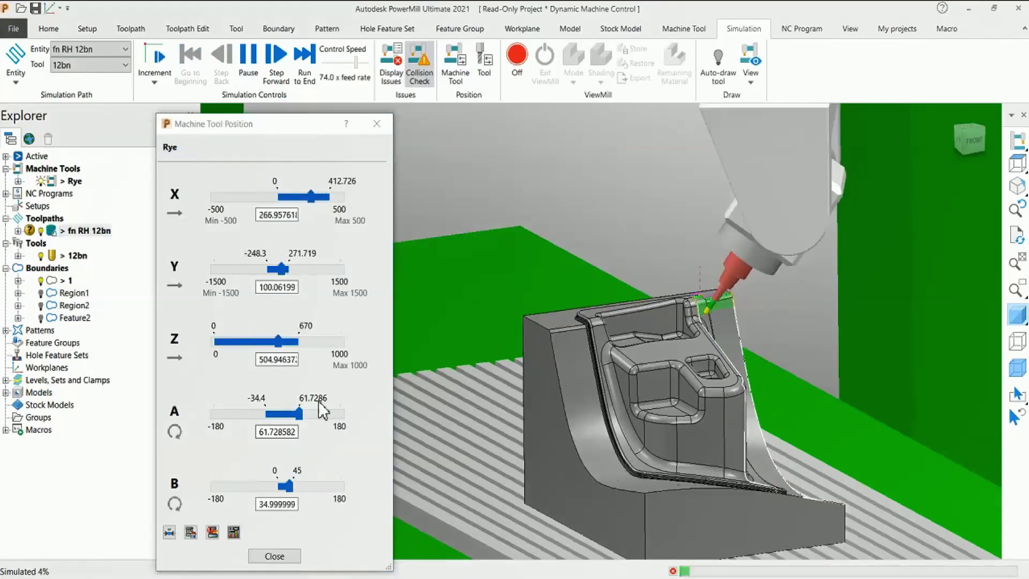
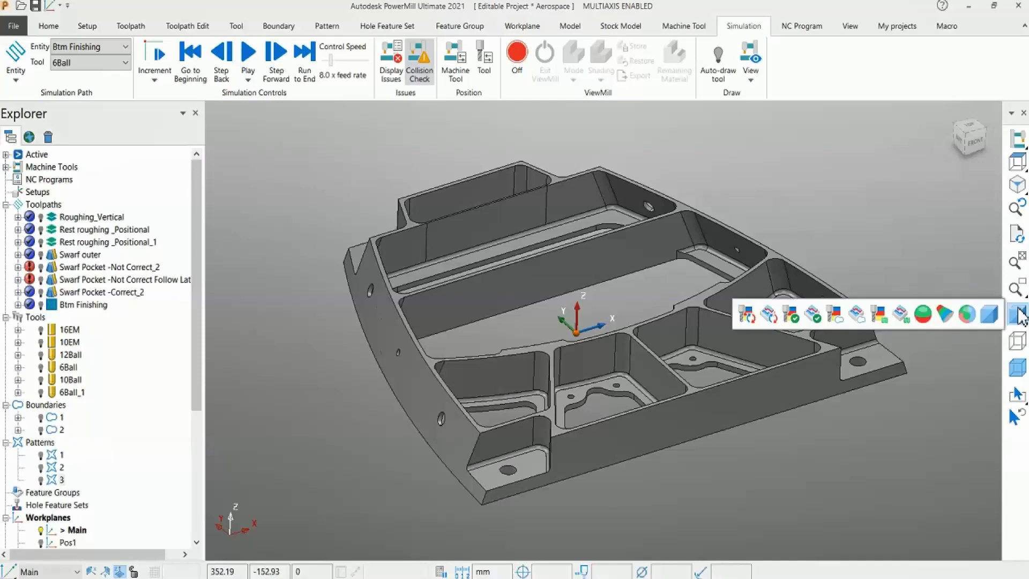
Apply draft angle shading to the aerospace part and examine the undercut pocket walls from the Main workplane
left_click(922, 314)
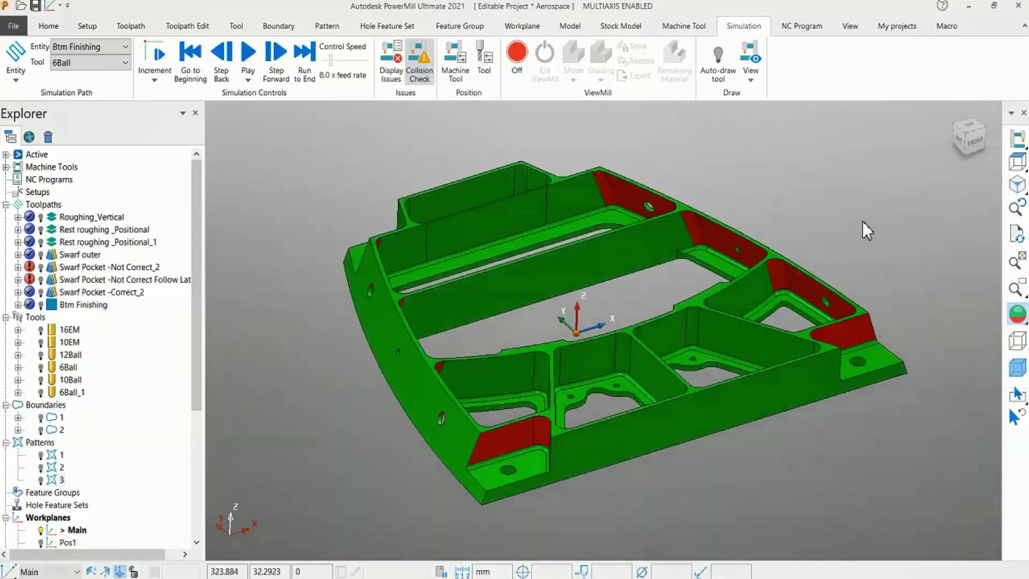
mouse_move(882, 289)
middle_mouse_down()
mouse_move(839, 343)
mouse_move(616, 377)
middle_mouse_up()
scroll(536, 361, "up", 2)
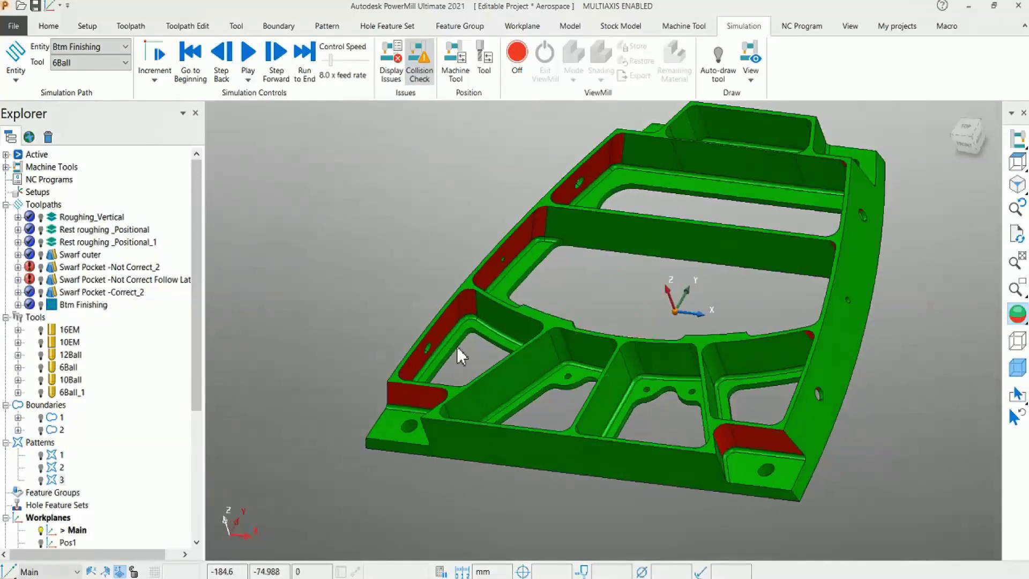
scroll(437, 332, "up", 3)
scroll(356, 365, "up", 2)
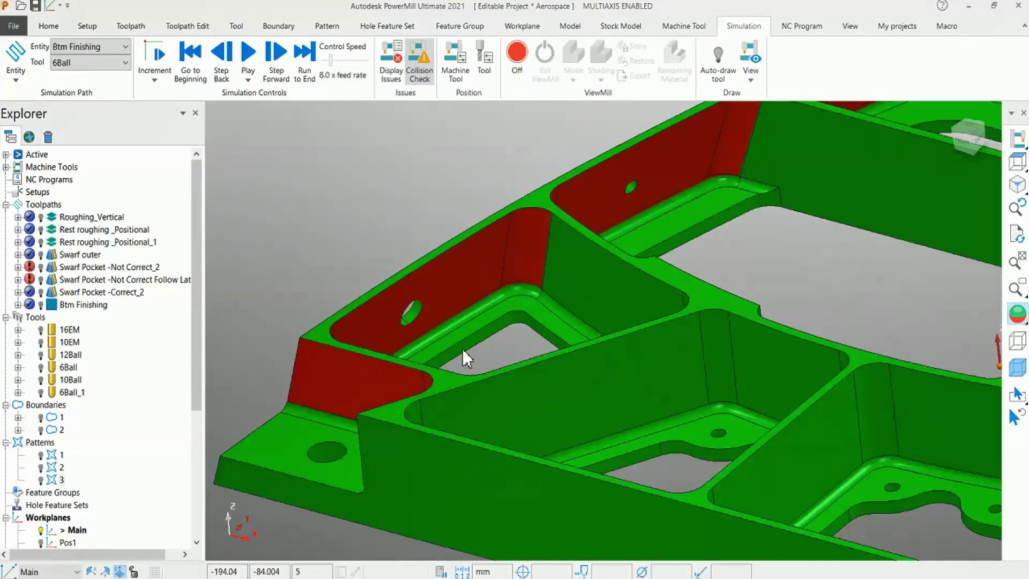
scroll(480, 353, "up", 3)
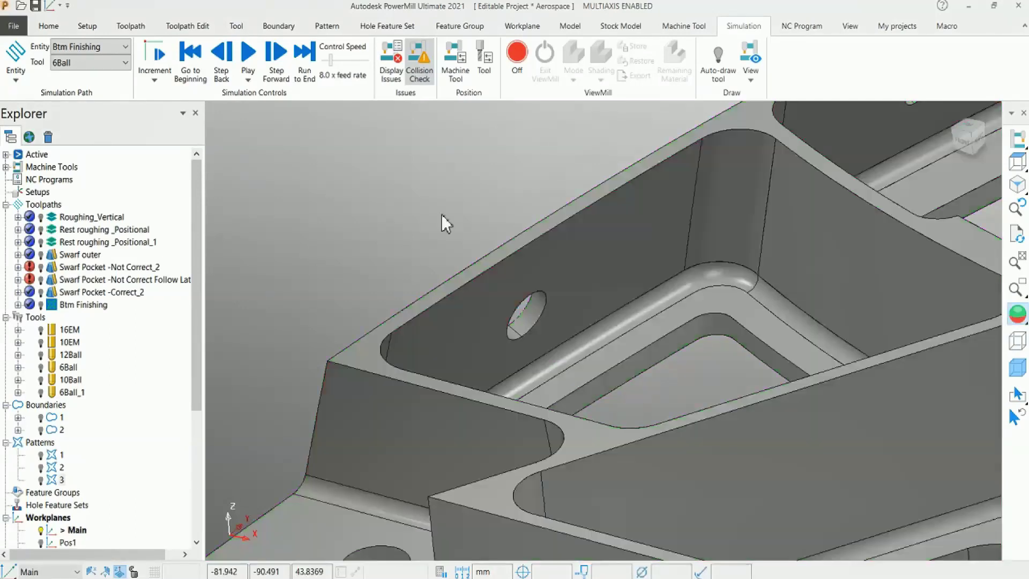
Restore plain shading, activate toolpath Roughing_Vertical, and inspect its passes in the corner pocket from above and at an angle
left_click(989, 314)
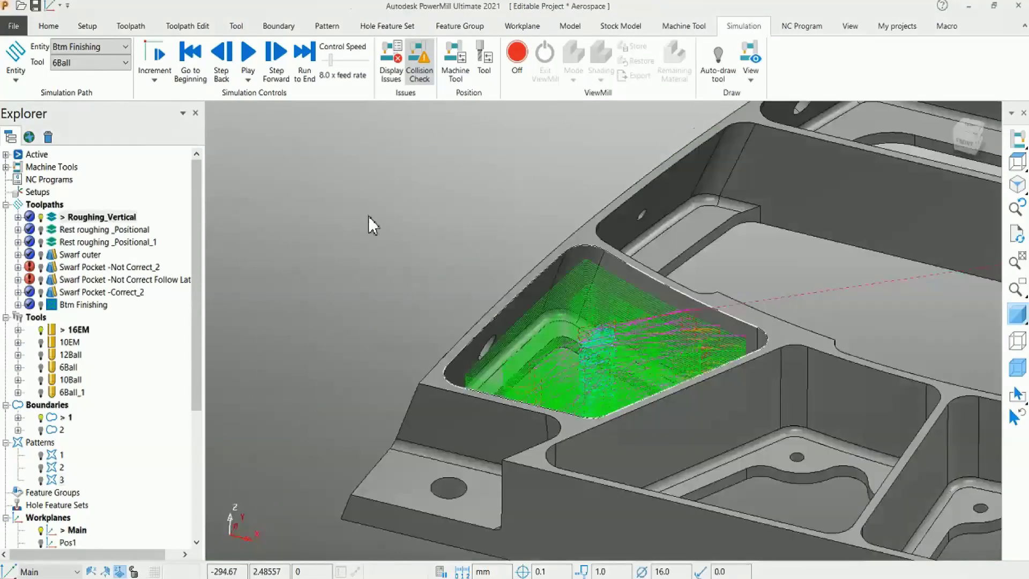
double_click(56, 220)
key("ctrl+5")
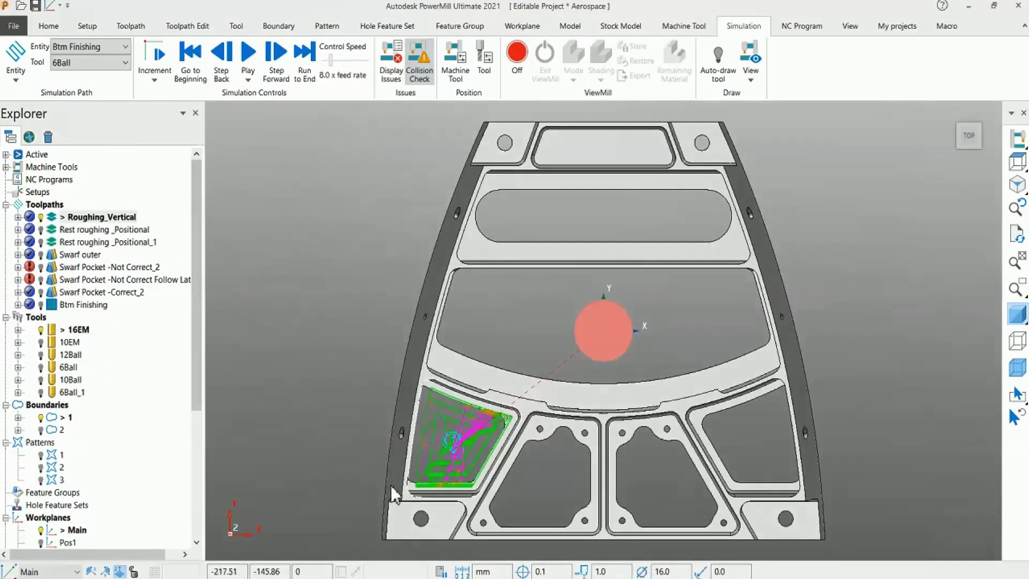
scroll(390, 485, "up", 4)
middle_click_drag(537, 409, 549, 366, "shift")
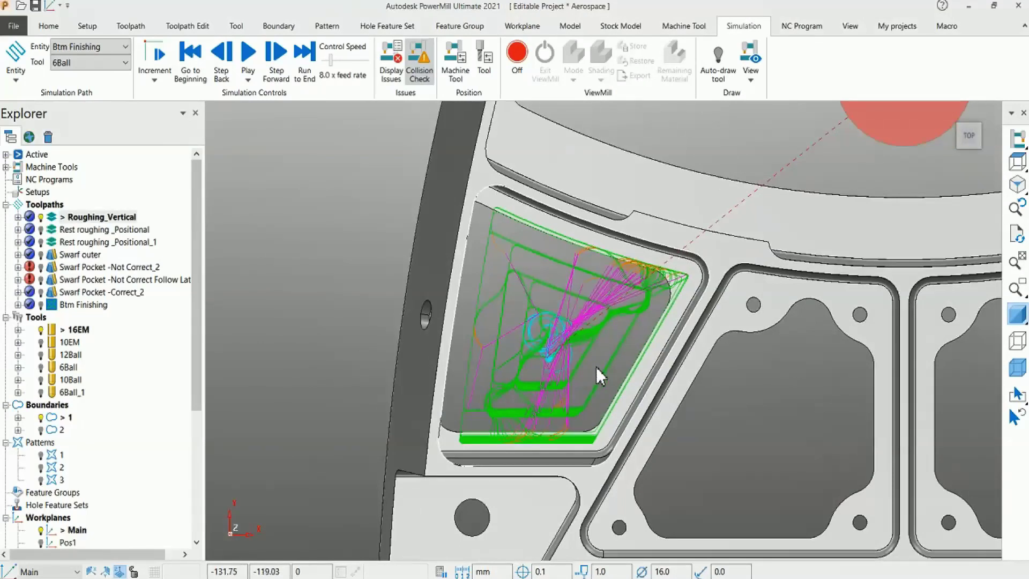
scroll(514, 327, "up", 2)
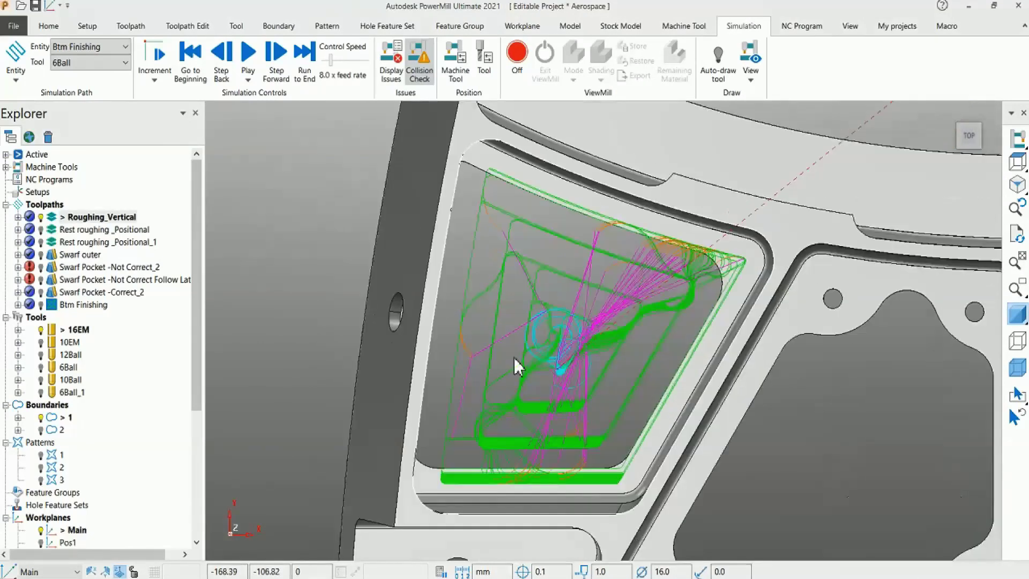
middle_click_drag(404, 333, 313, 390)
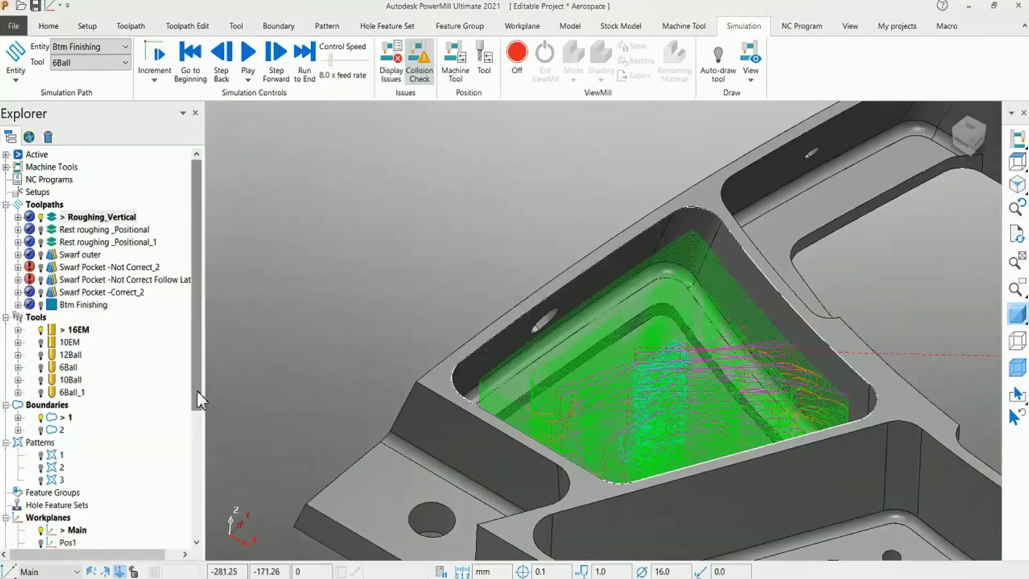
Deactivate toolpath Roughing_Vertical and make Pos1 the active workplane
double_click(54, 219)
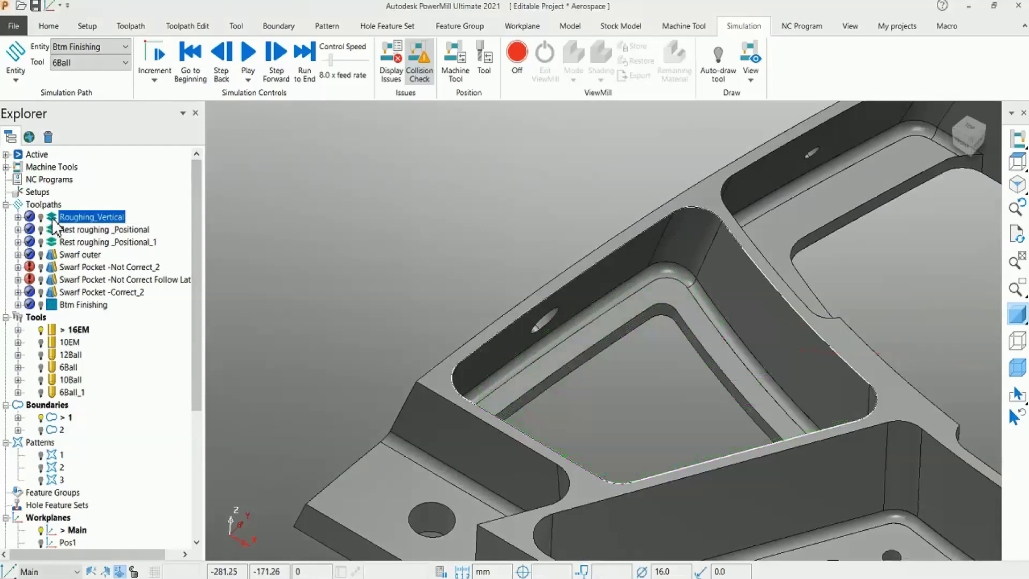
scroll(75, 504, "down", 1)
left_click(53, 508)
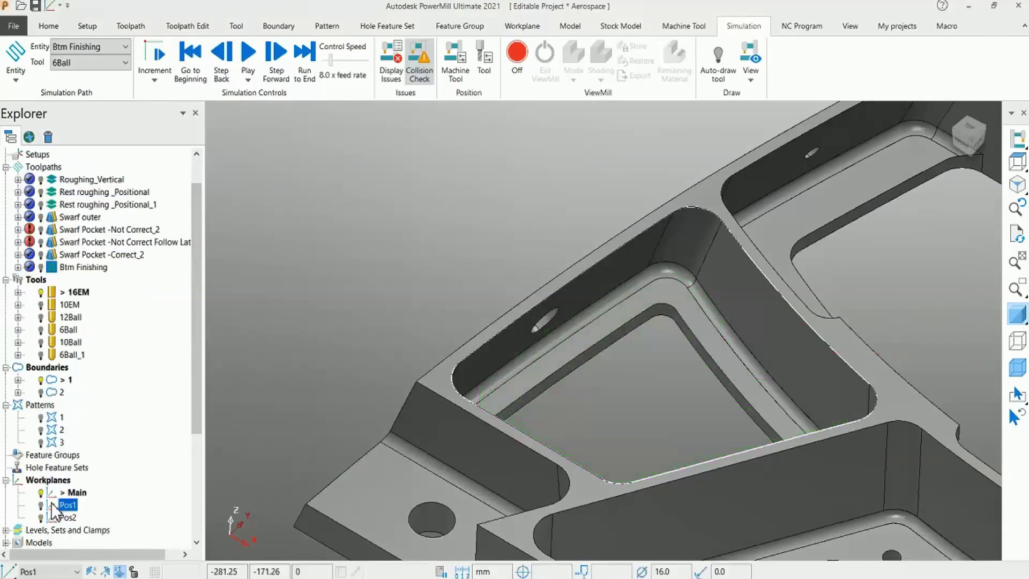
double_click(54, 507)
middle_click_drag(588, 374, 423, 377)
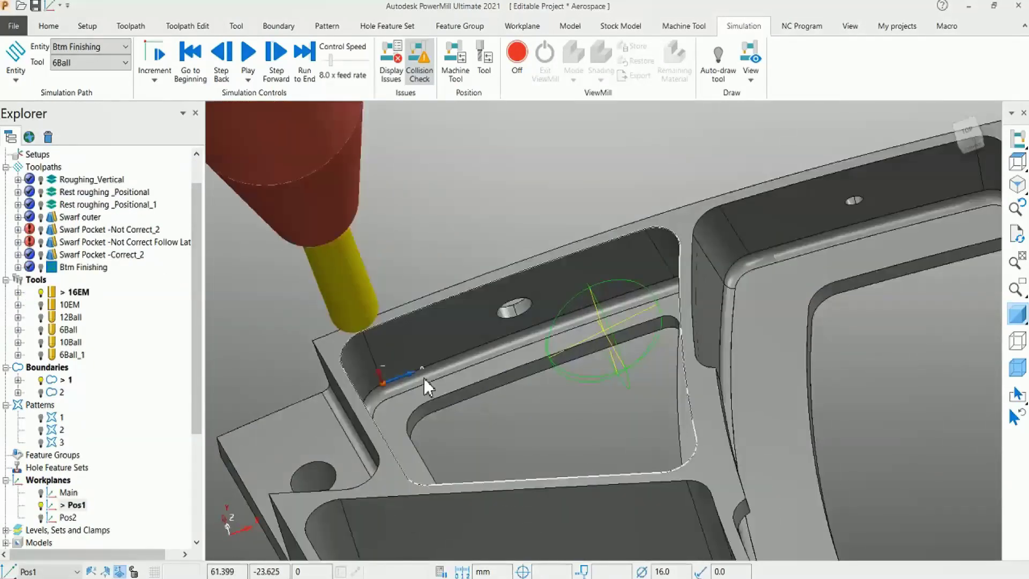
scroll(385, 369, "up", 3)
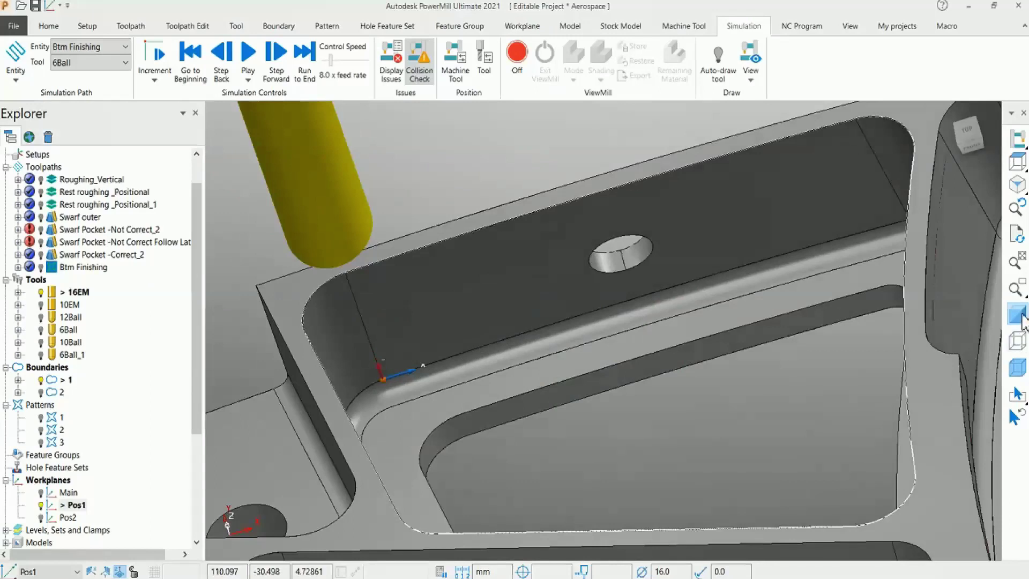
Apply draft angle shading relative to workplane Pos1 and examine which walls of the corner pocket remain undercut
mouse_move(1023, 322)
left_click(922, 314)
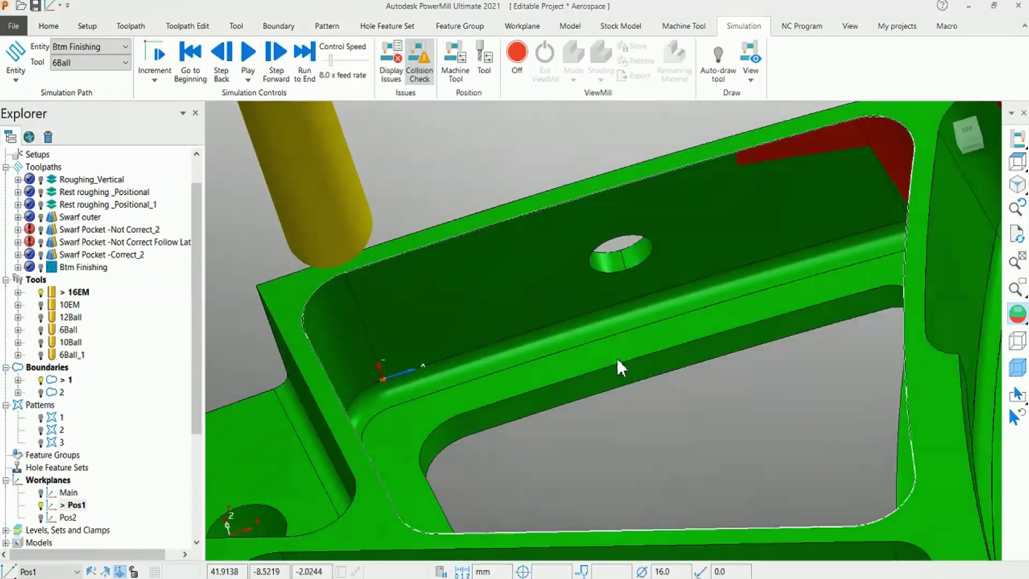
scroll(497, 382, "down", 3)
middle_click_drag(497, 381, 673, 364)
scroll(472, 371, "up", 4)
scroll(445, 369, "down", 2)
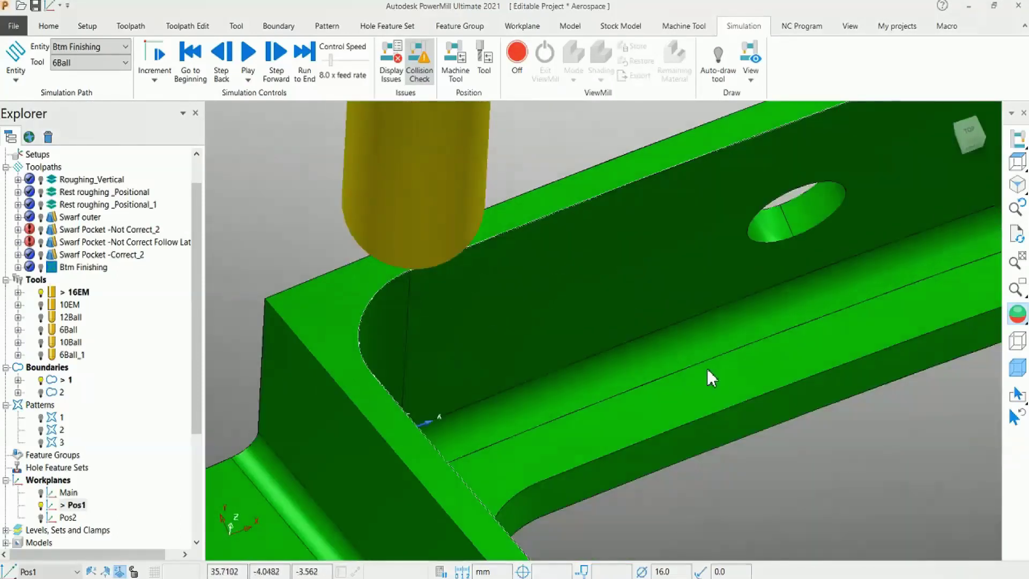
scroll(525, 410, "up", 3)
scroll(292, 375, "down", 3)
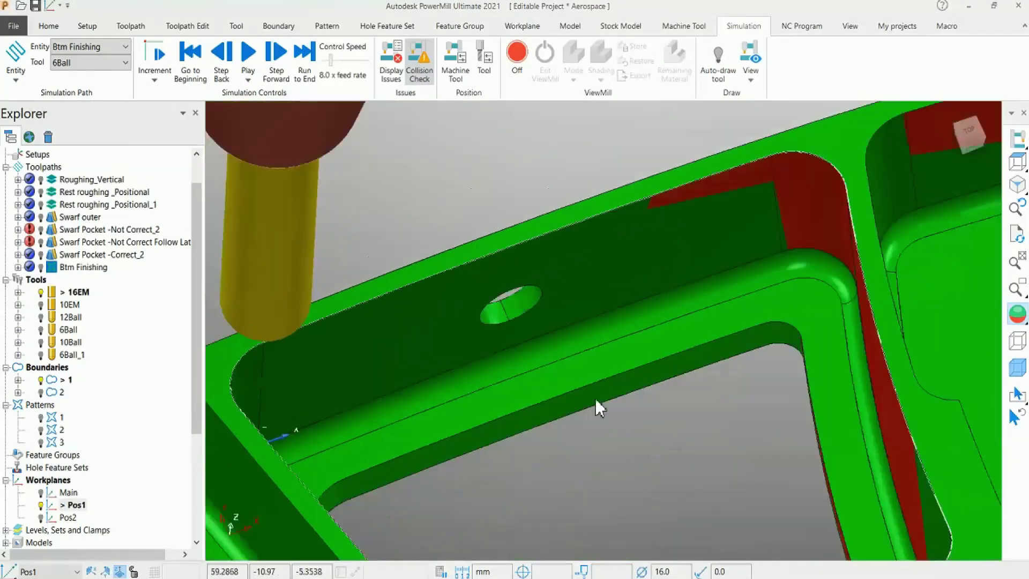
scroll(643, 321, "up", 3)
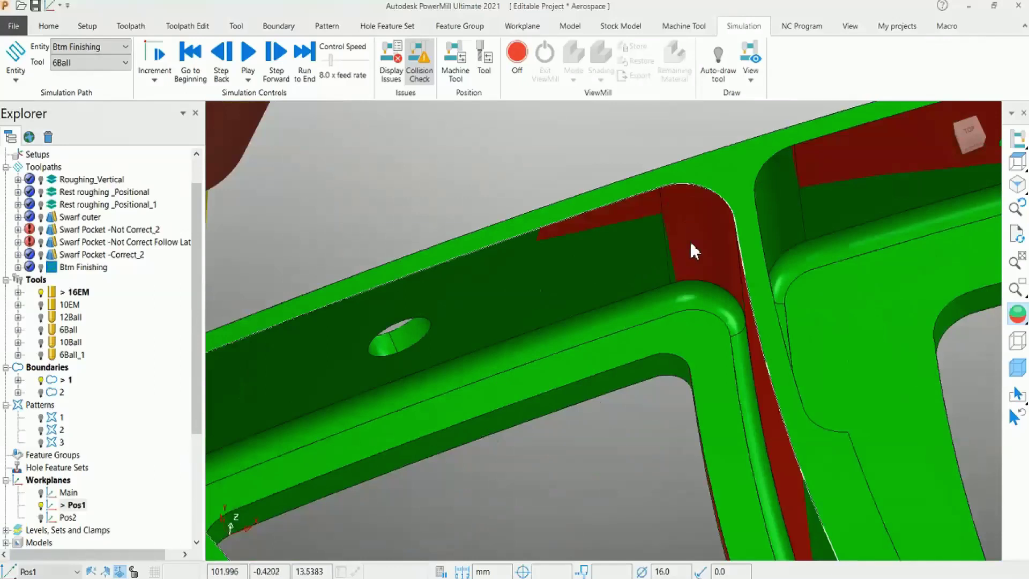
scroll(702, 262, "down", 3)
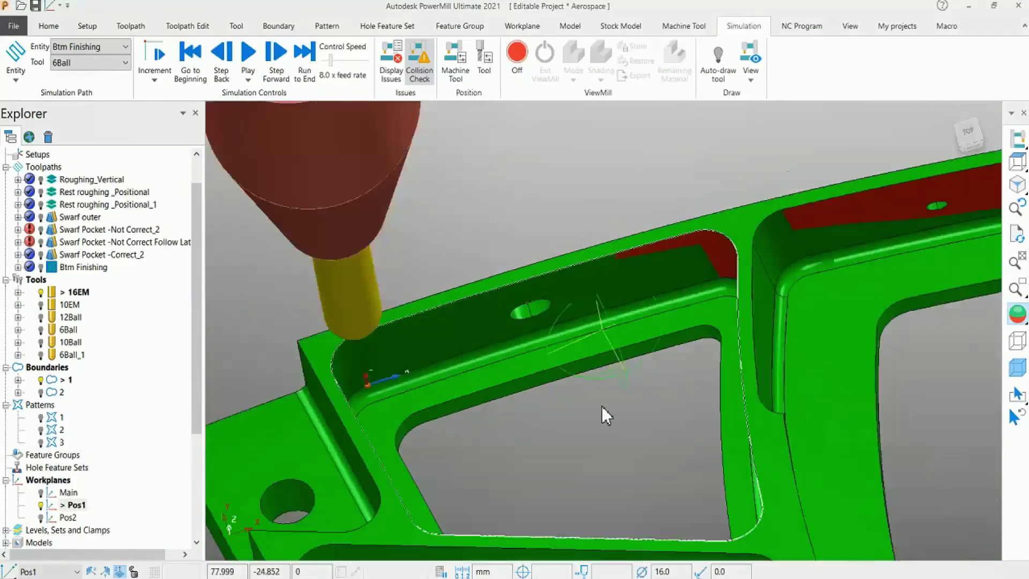
Restore plain shading, activate toolpath Rest roughing _Positional, and inspect its passes across the corner pocket
scroll(597, 410, "up", 3)
middle_click_drag(590, 395, 238, 269)
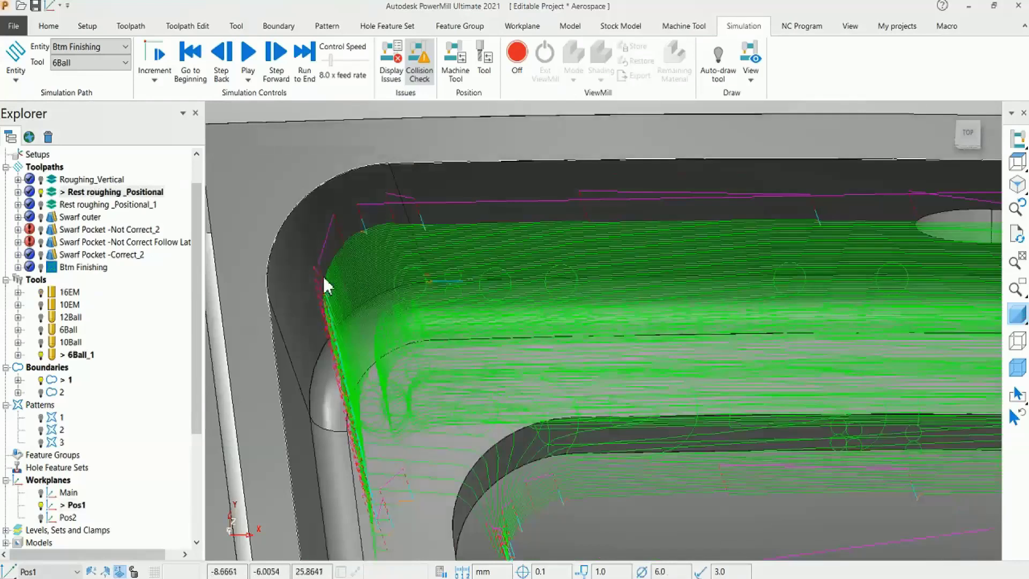
scroll(369, 275, "down", 3)
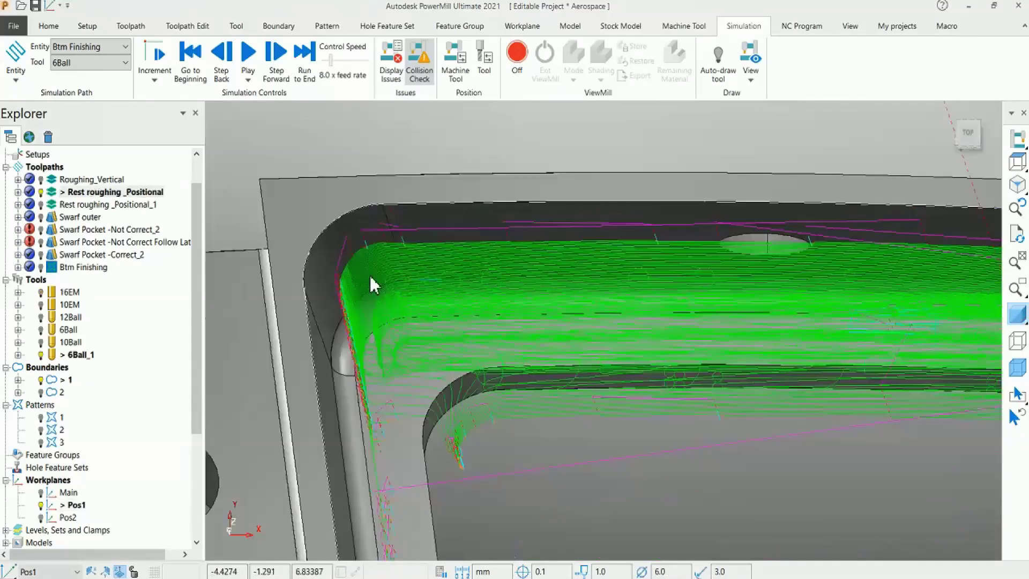
middle_click_drag(550, 299, 513, 292, "shift")
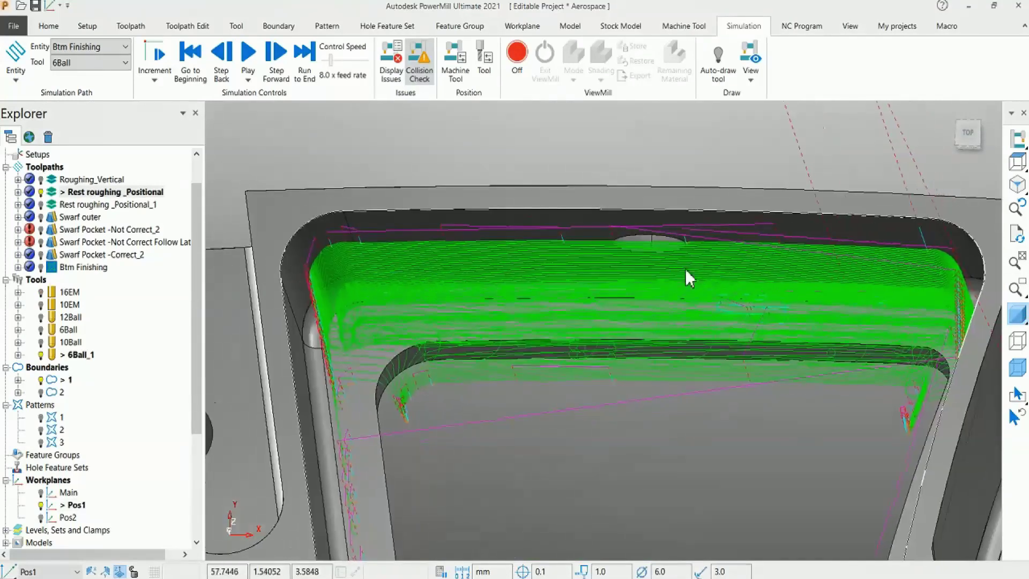
middle_click_drag(384, 300, 500, 303)
Deactivate toolpath Rest roughing _Positional and make Pos2 the active workplane for the opposite corner of the pocket
double_click(57, 191)
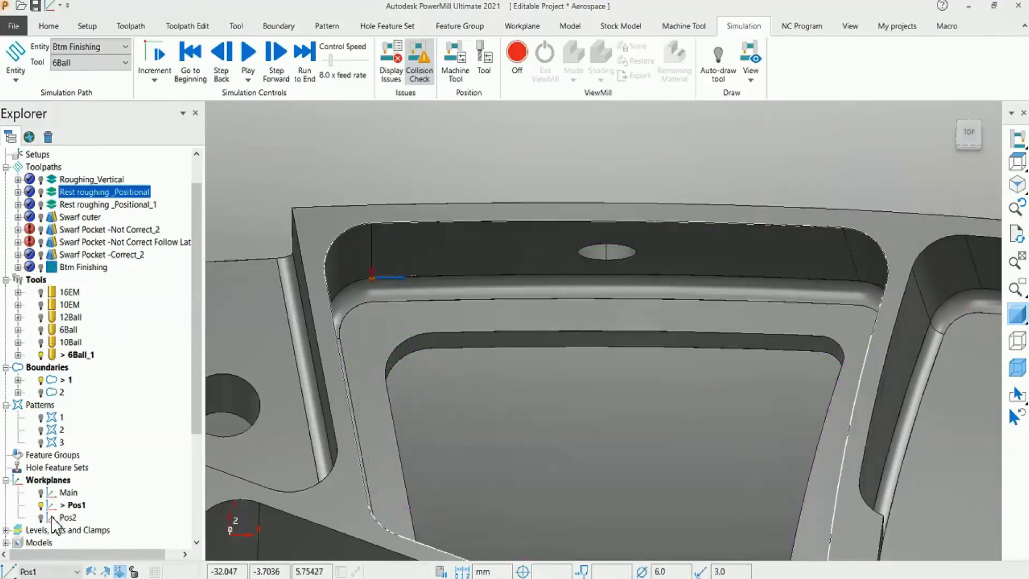
double_click(73, 517)
middle_click_drag(595, 448, 687, 449)
scroll(896, 211, "up", 3)
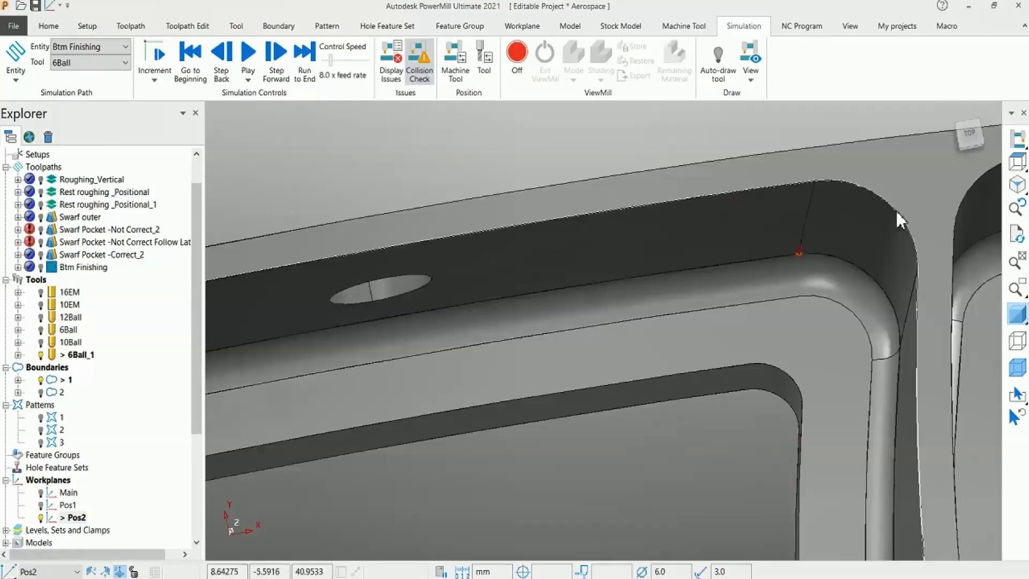
middle_click_drag(825, 400, 609, 441)
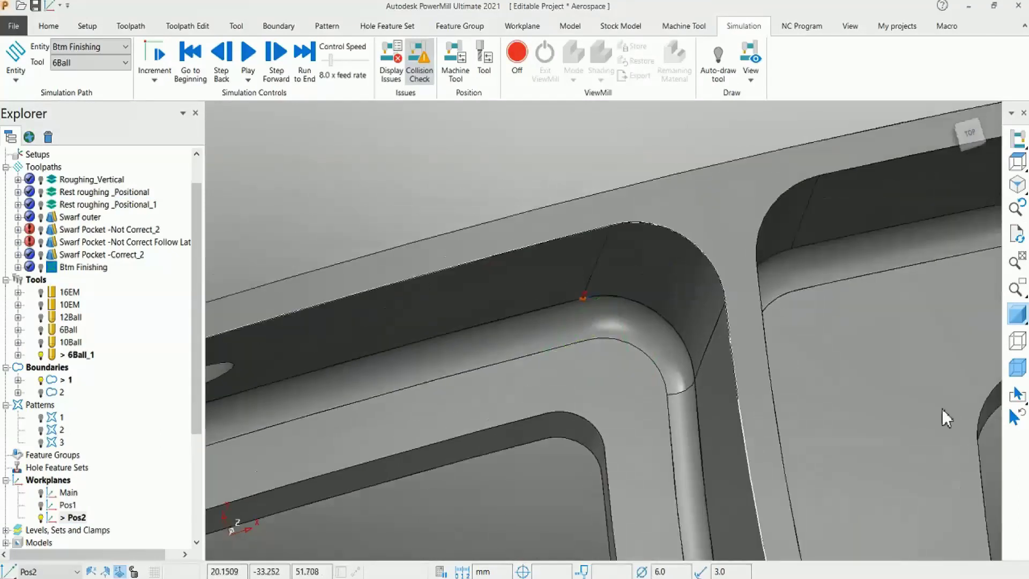
Apply draft angle shading relative to workplane Pos2 and examine the walls around the pocket corner
mouse_move(1015, 322)
left_click(923, 314)
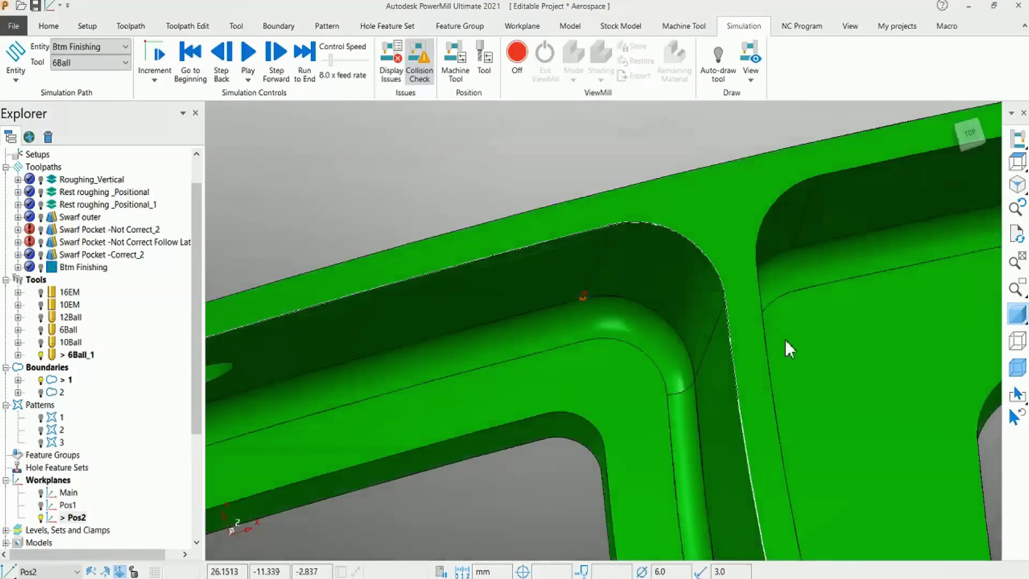
scroll(696, 354, "down", 2)
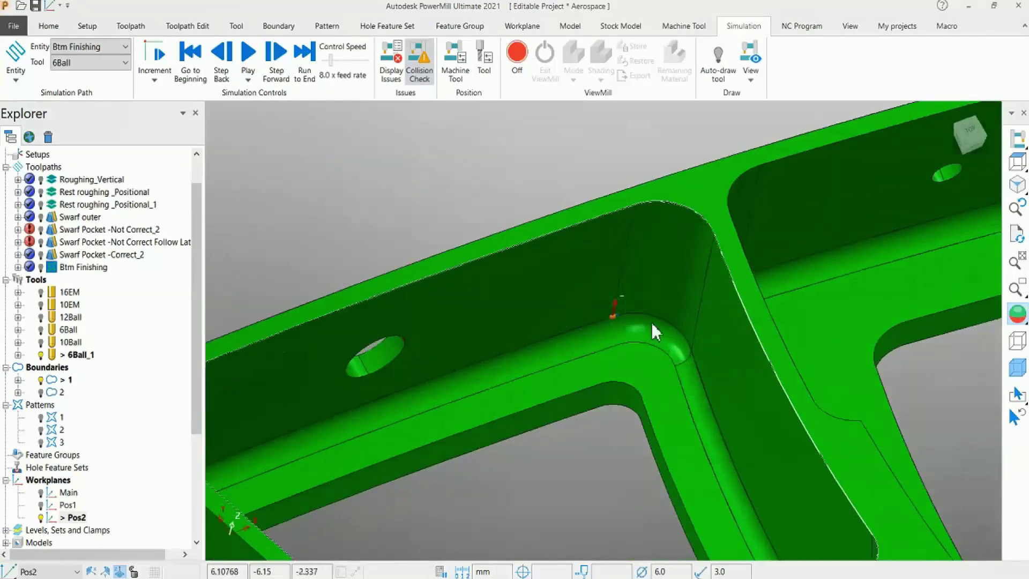
Activate toolpath Rest roughing _Positional_1, restore plain shading, and inspect its passes in the pocket corner from several angles
left_click(64, 204)
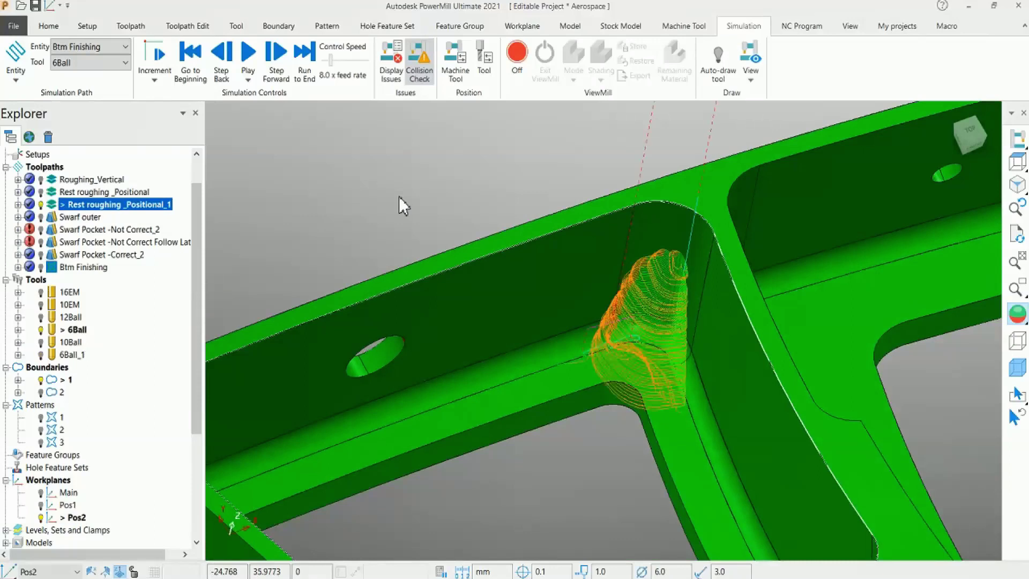
left_click(1017, 313)
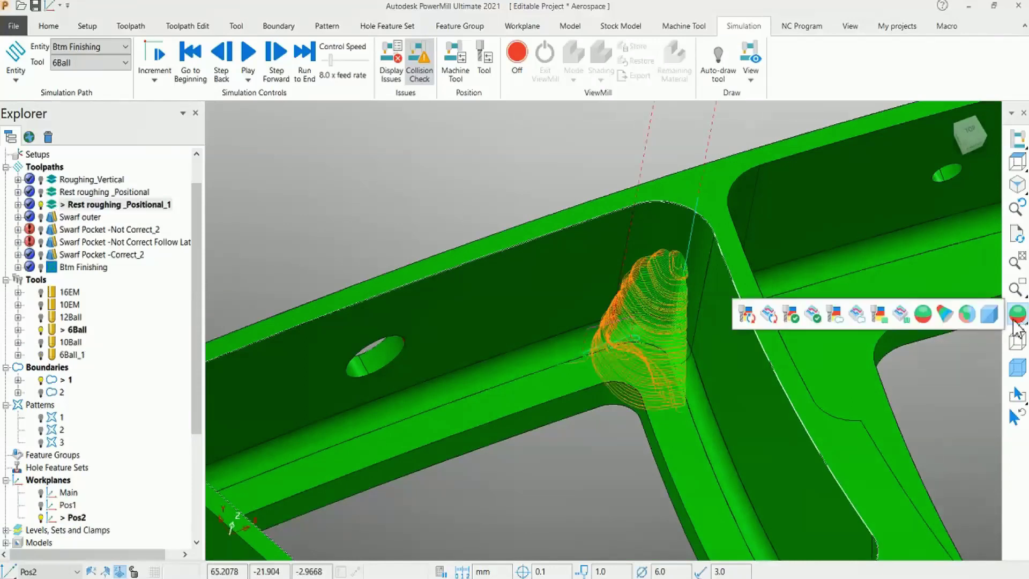
left_click(989, 313)
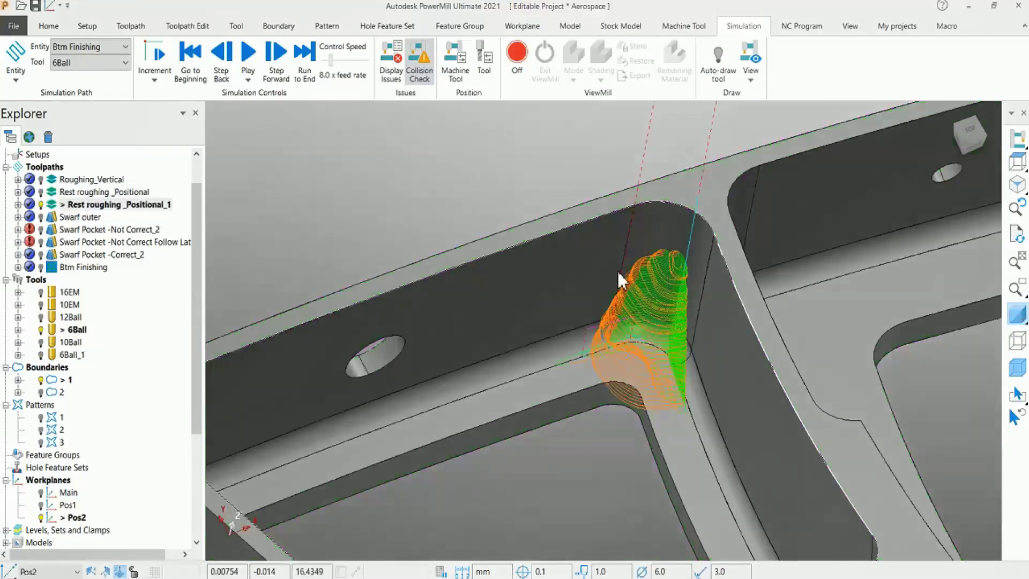
scroll(617, 271, "down", 3)
scroll(624, 317, "down", 3)
middle_click_drag(619, 410, 836, 308)
scroll(595, 335, "up", 4)
middle_click_drag(601, 339, 617, 324, "shift")
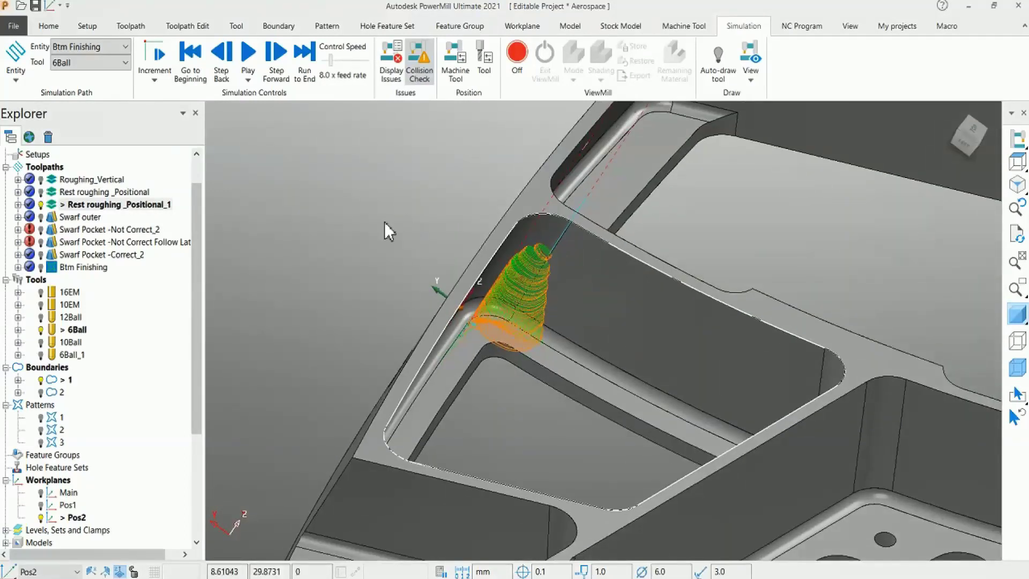
Activate toolpath Swarf outer and examine its path along the inclined curved outer wall of the part
left_click(63, 208)
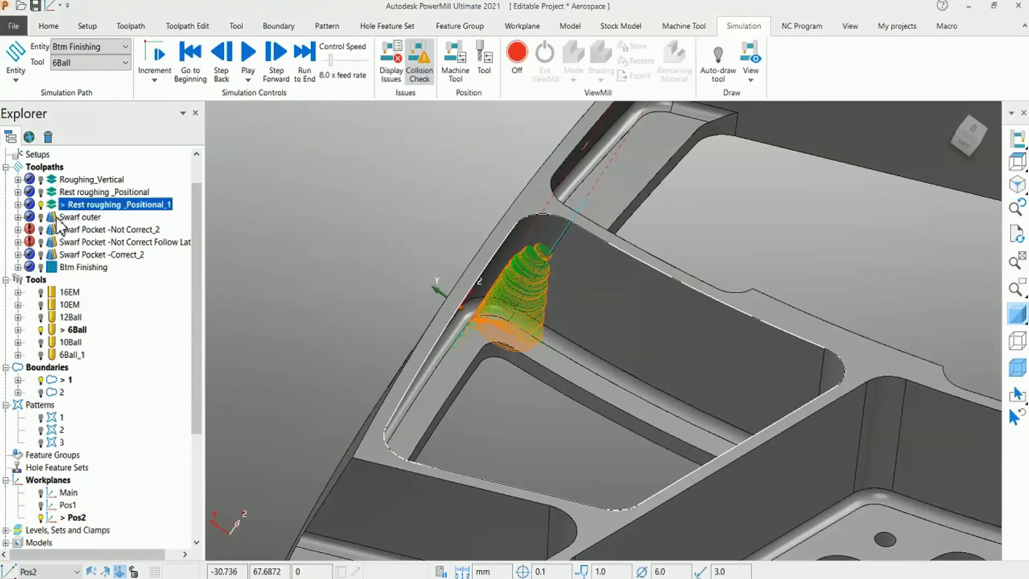
left_click(75, 217)
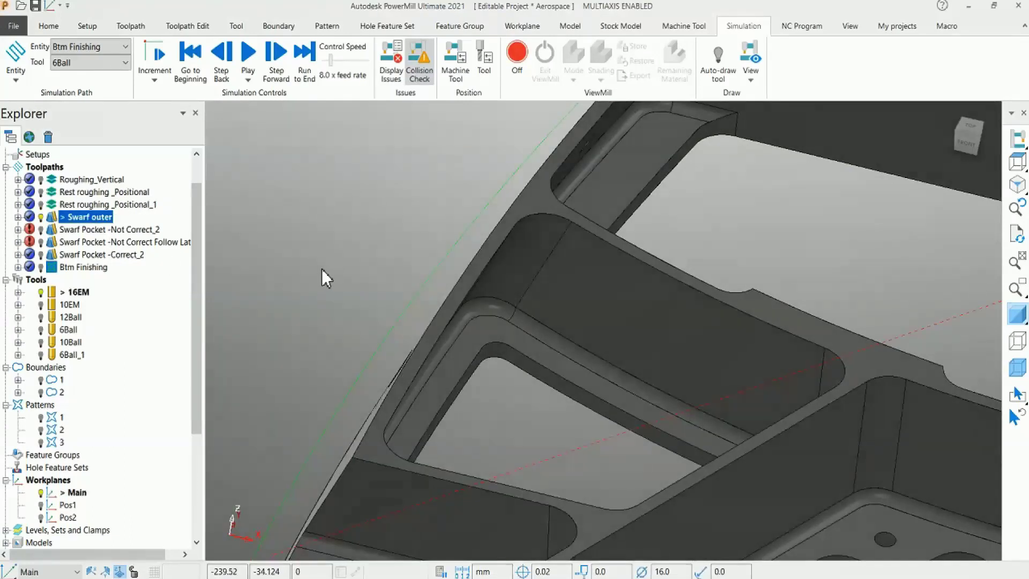
scroll(321, 268, "down", 5)
middle_click_drag(606, 421, 712, 332)
middle_click_drag(825, 307, 505, 372)
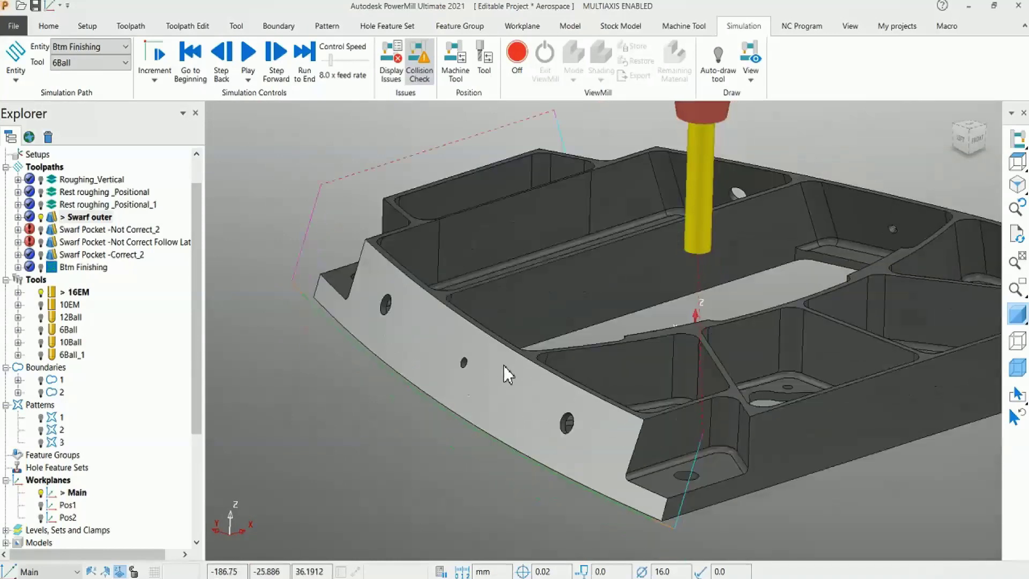
Simulate toolpath Swarf outer from the start and watch how the tool tilts along the outer wall
right_click(81, 217)
left_click(115, 145)
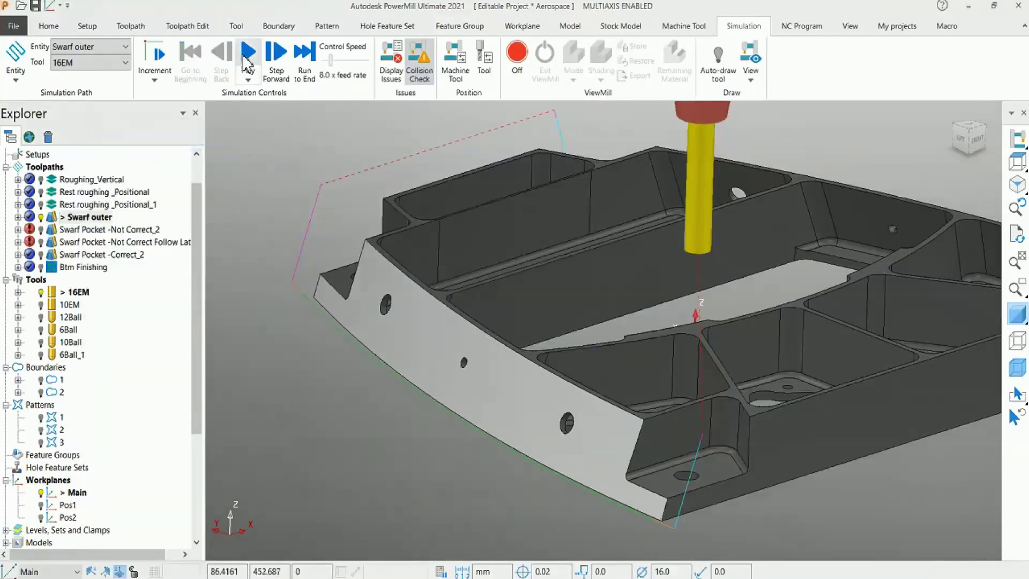
scroll(681, 425, "up", 3)
middle_click_drag(783, 421, 565, 385)
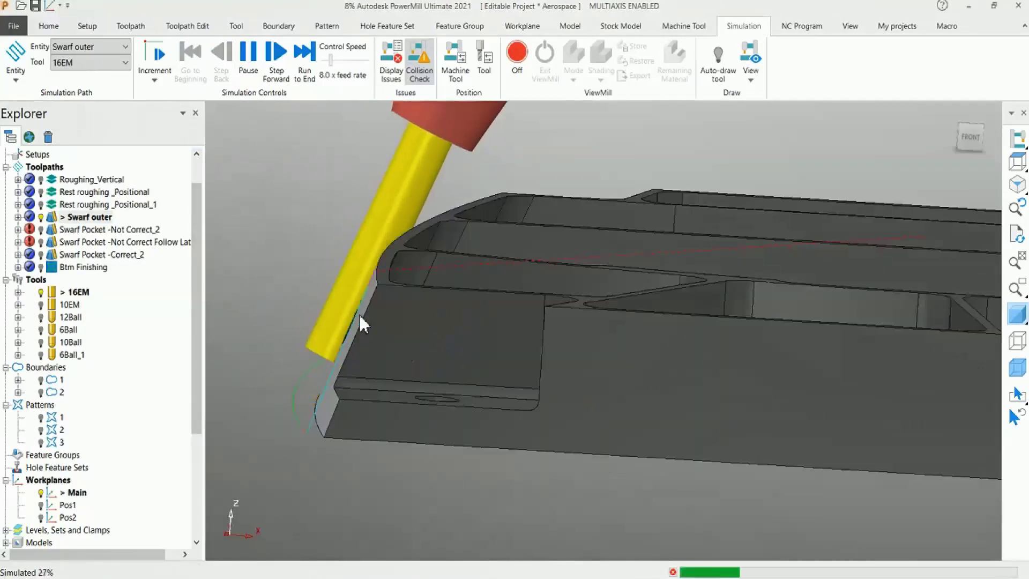
middle_click_drag(358, 316, 481, 329)
scroll(480, 329, "down", 5)
middle_click_drag(291, 268, 630, 383)
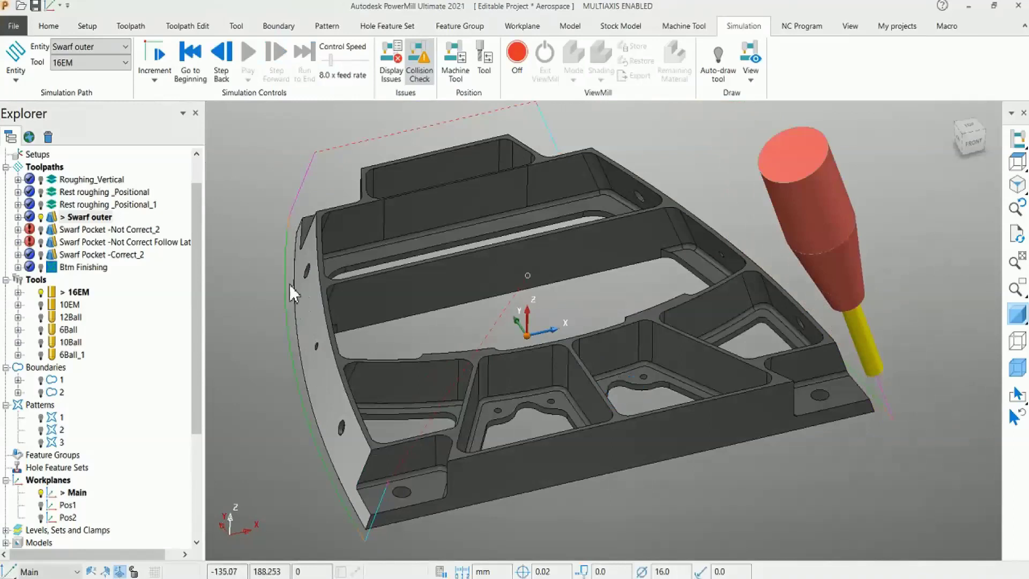
Activate toolpath Swarf Pocket -Not Correct_2 on the corner pocket and review its Swarf Finishing settings without changing them
scroll(365, 423, "up", 6)
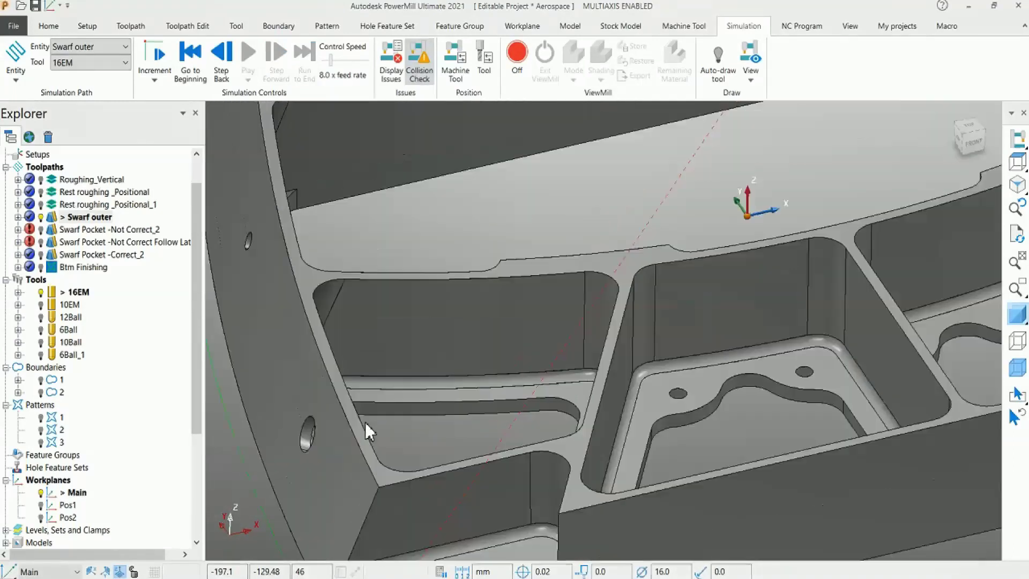
middle_click_drag(471, 385, 494, 388, "shift")
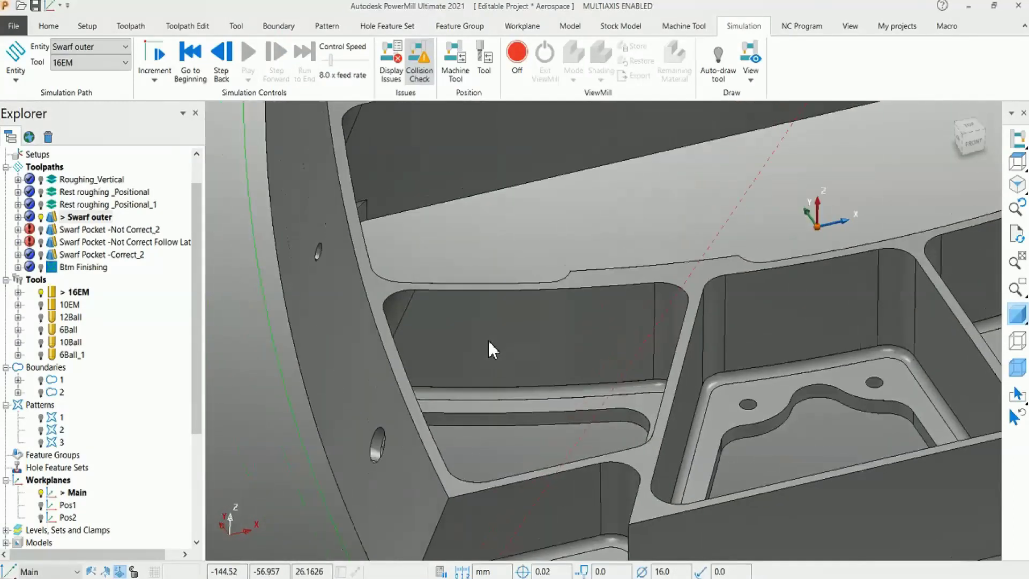
double_click(80, 229)
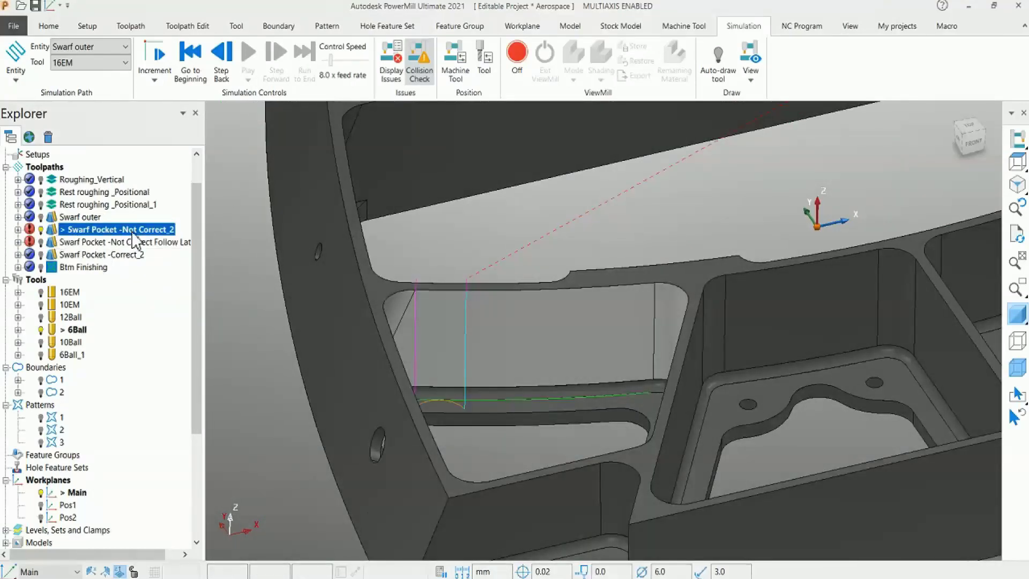
right_click(134, 236)
left_click(161, 193)
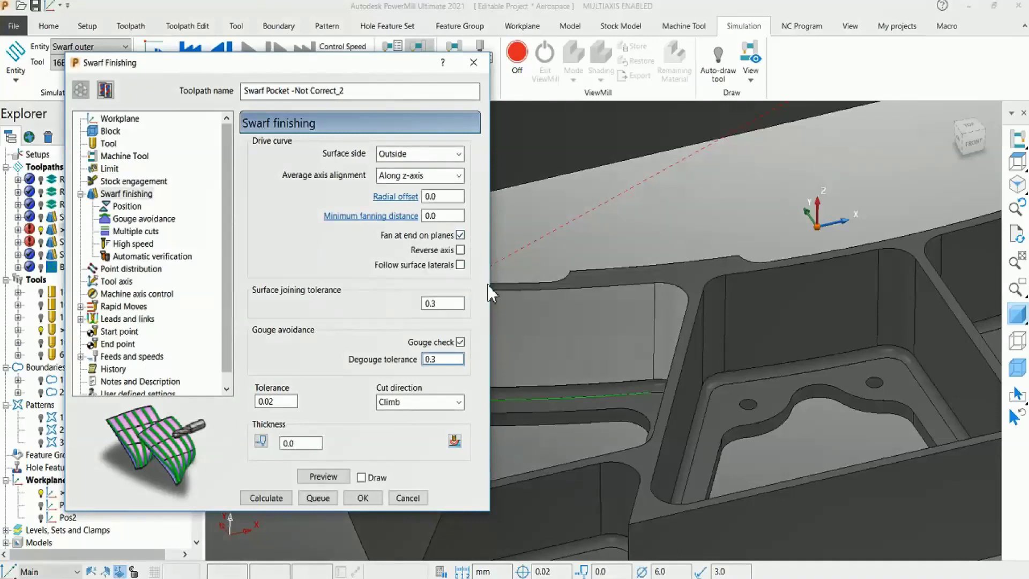
mouse_move(546, 340)
middle_mouse_down()
mouse_move(787, 279)
mouse_move(734, 378)
mouse_move(667, 356)
mouse_move(699, 318)
mouse_move(632, 317)
mouse_move(529, 436)
mouse_move(625, 329)
mouse_move(590, 370)
middle_mouse_up()
left_click(397, 499)
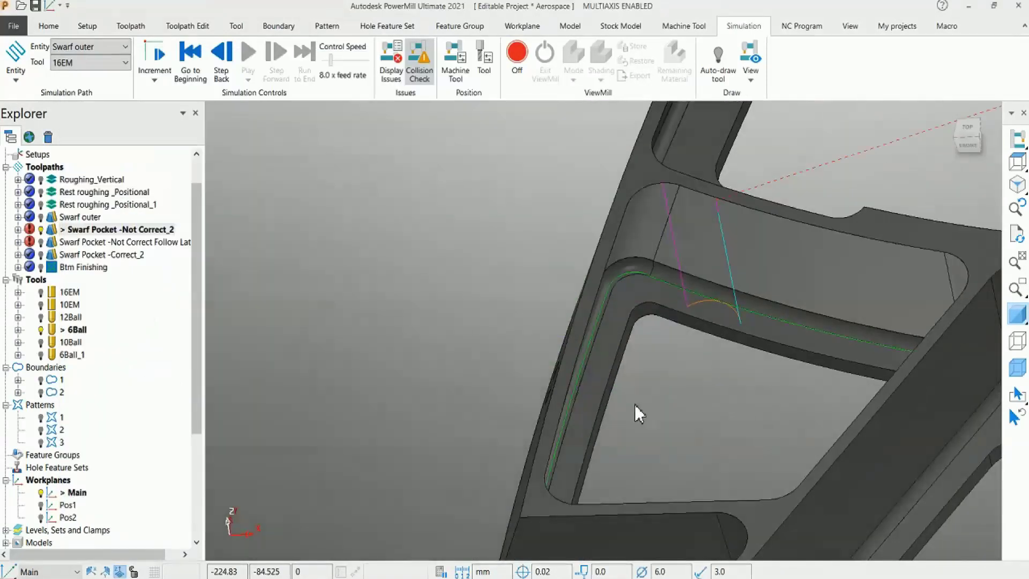
Simulate toolpath Swarf Pocket -Not Correct_2 with collision checking and examine the holder's position against the pocket walls
middle_click_drag(634, 404, 787, 346)
middle_click_drag(763, 296, 593, 343, "shift")
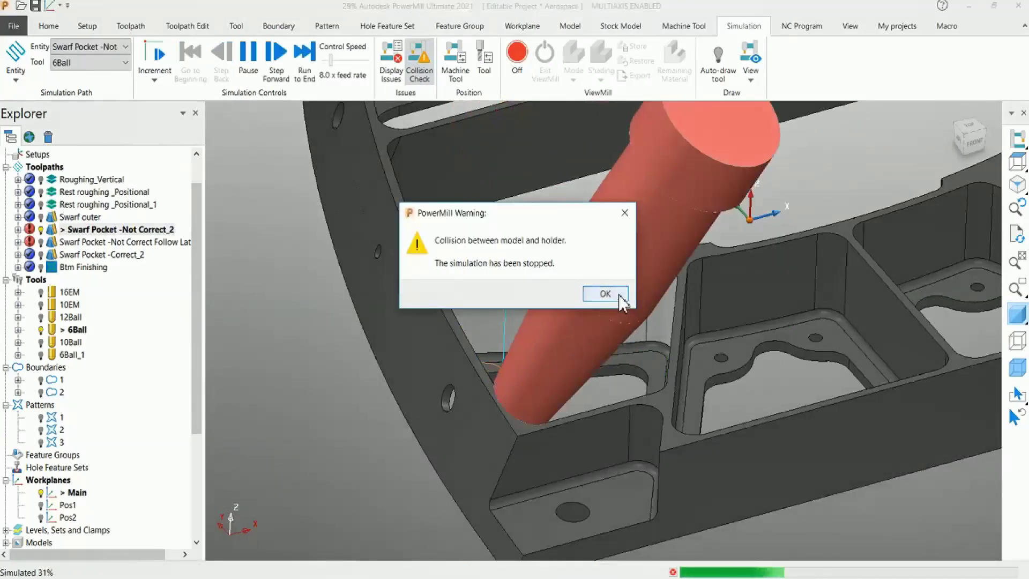
left_click(605, 293)
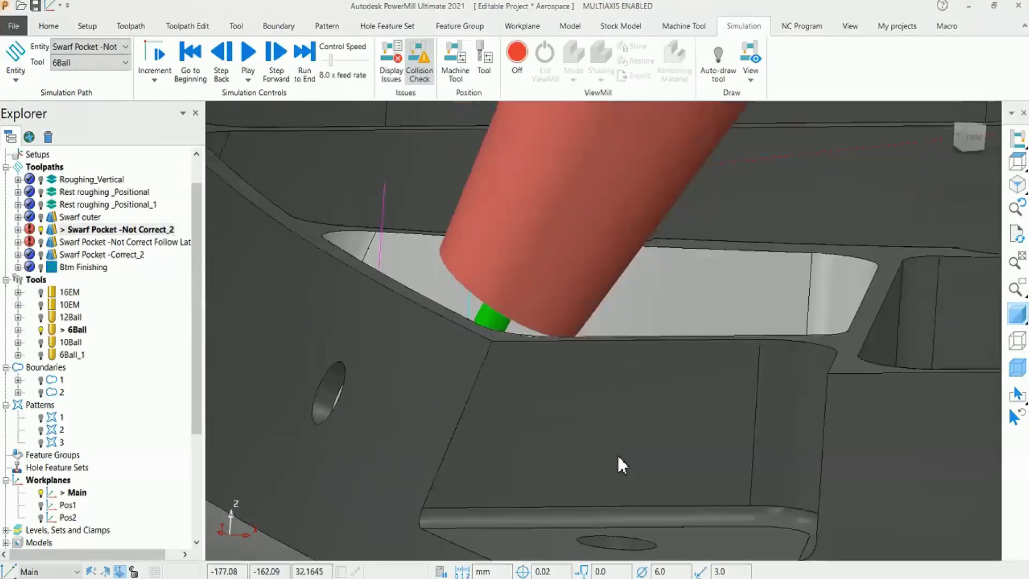
scroll(560, 345, "down", 3)
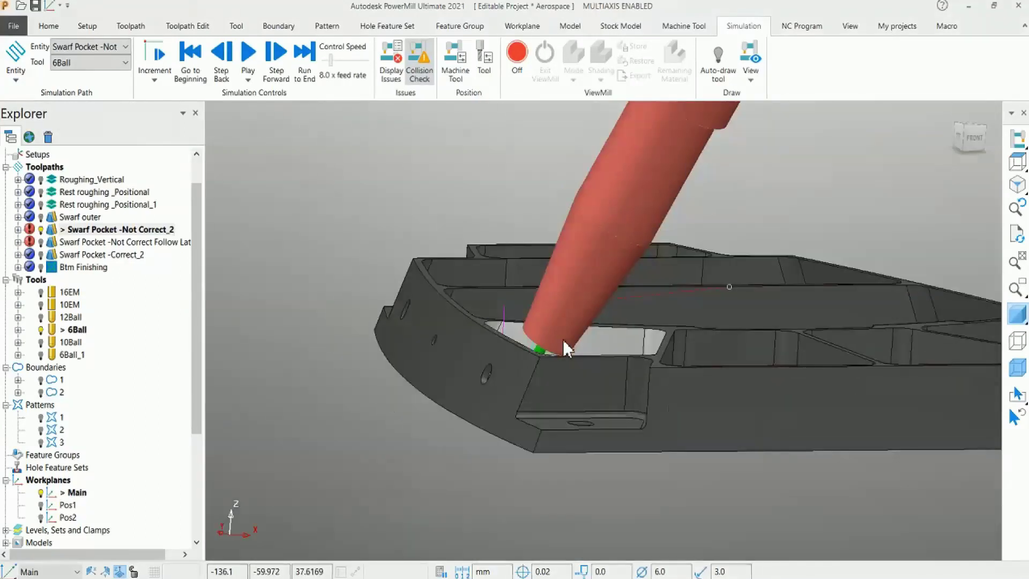
middle_click_drag(562, 339, 493, 369)
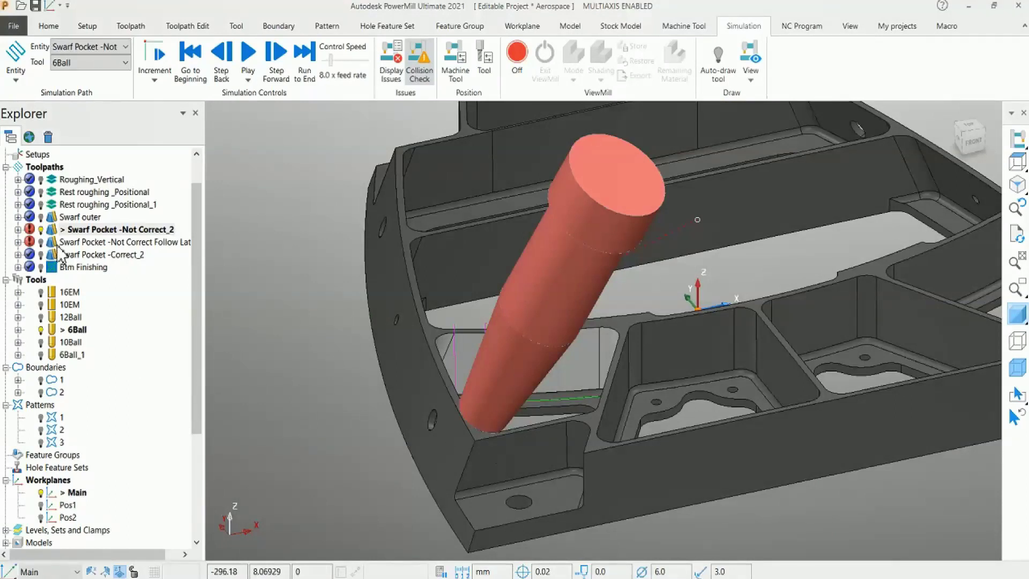
Activate toolpath Swarf Pocket -Not Correct Follow Laterals and review its Swarf Finishing settings, including Follow surface laterals
double_click(81, 241)
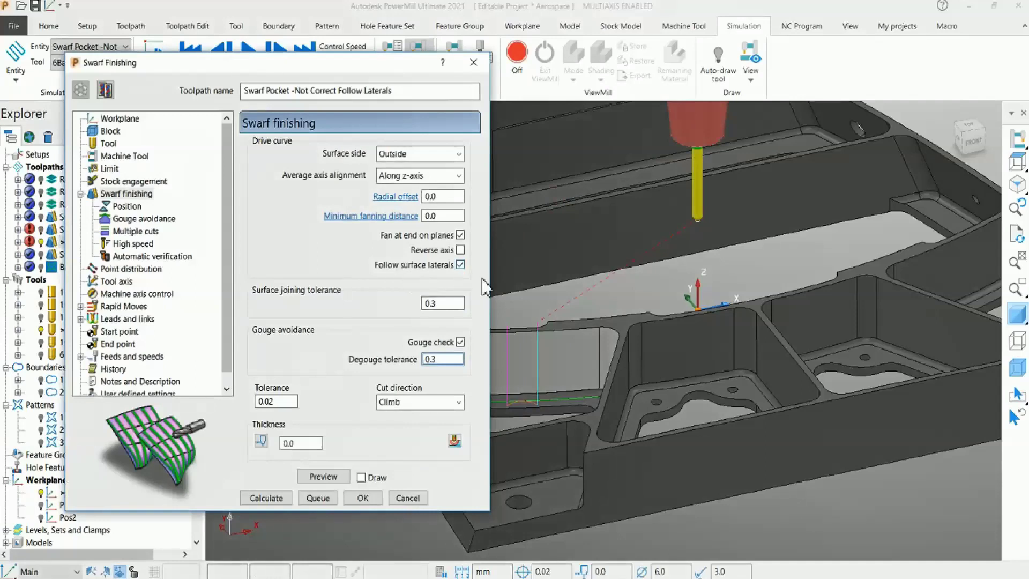
middle_click_drag(594, 307, 596, 349, "shift")
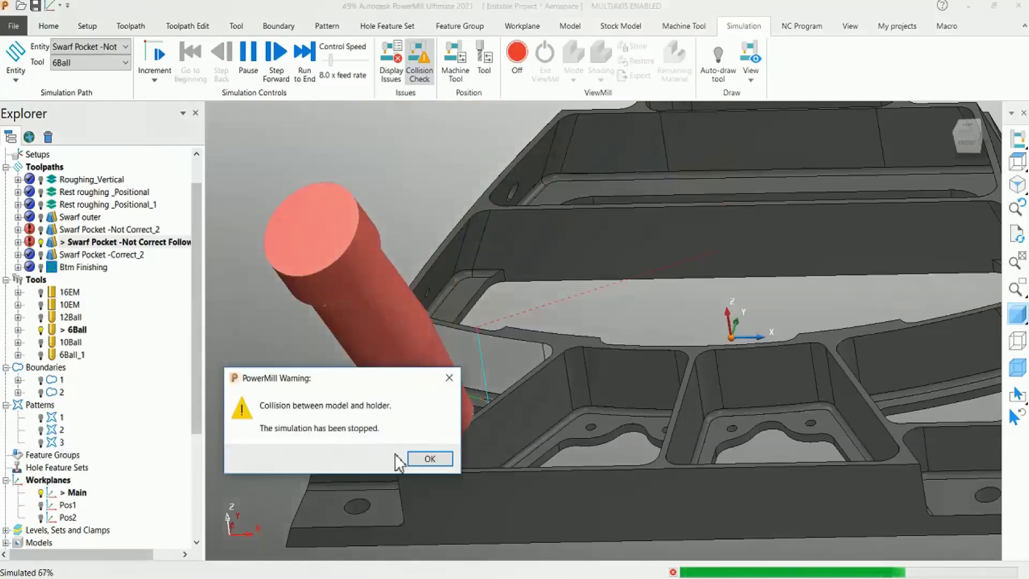
Simulate toolpath Swarf Pocket -Not Correct Follow Laterals and examine the holder against the pocket's corner from several angles
left_click(428, 459)
middle_click_drag(395, 427, 728, 401)
scroll(664, 411, "up", 4)
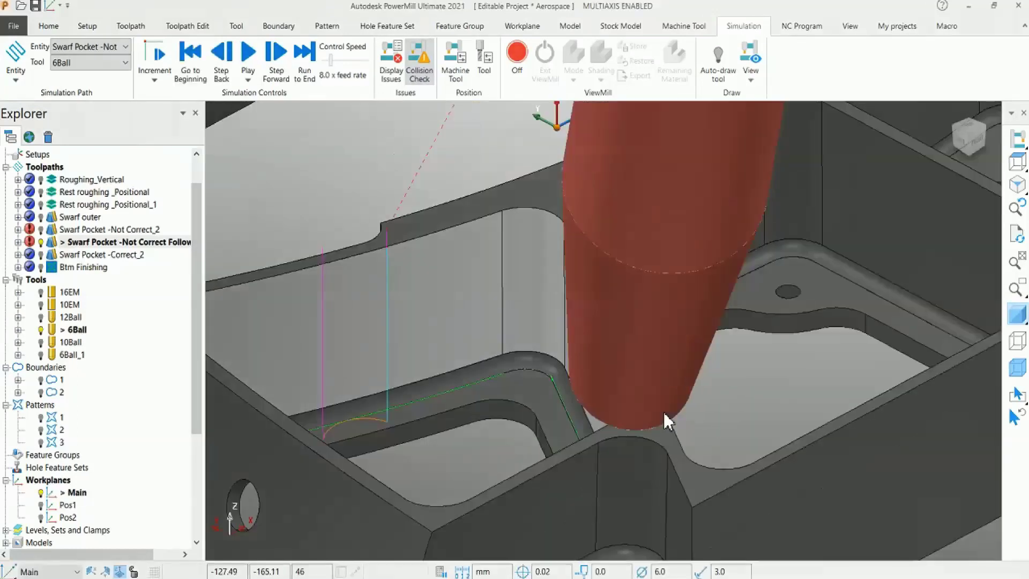
scroll(579, 402, "down", 2)
scroll(539, 378, "down", 3)
middle_click_drag(538, 379, 571, 390)
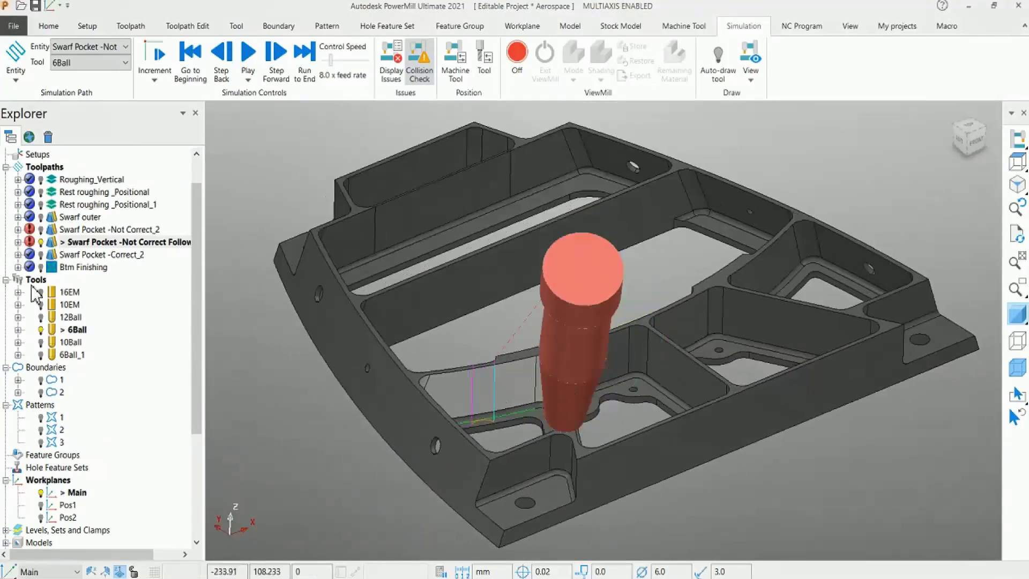
Activate toolpath Swarf Pocket -Correct_2 and review its Swarf Finishing settings, including Minimum fanning distance, without changing them
double_click(107, 254)
right_click(107, 255)
left_click(155, 197)
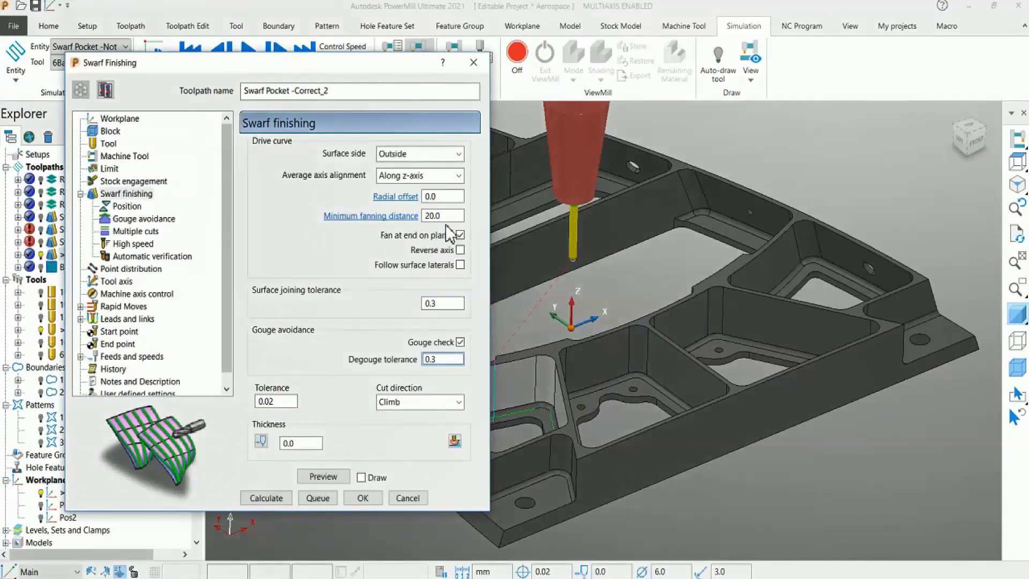
scroll(624, 308, "up", 5)
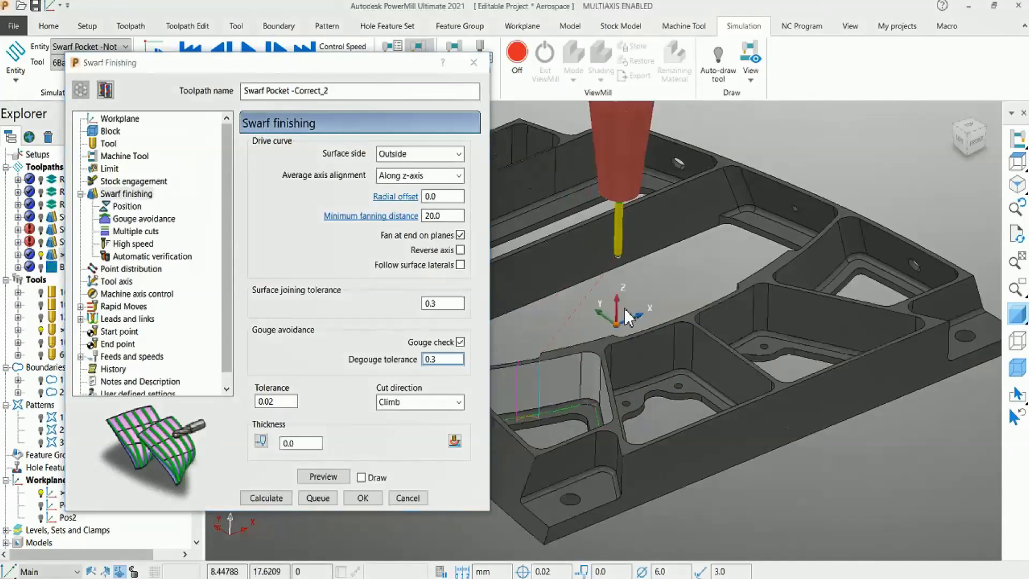
scroll(659, 365, "up", 3)
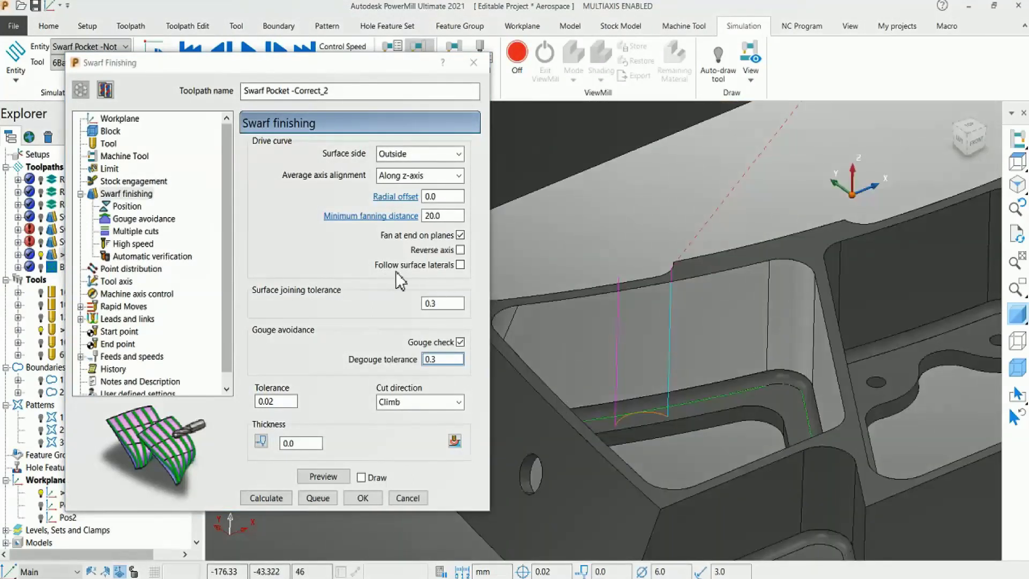
left_click(406, 497)
Simulate toolpath Swarf Pocket -Correct_2 from the start and examine the tool and holder position against the undercut pocket walls
right_click(150, 255)
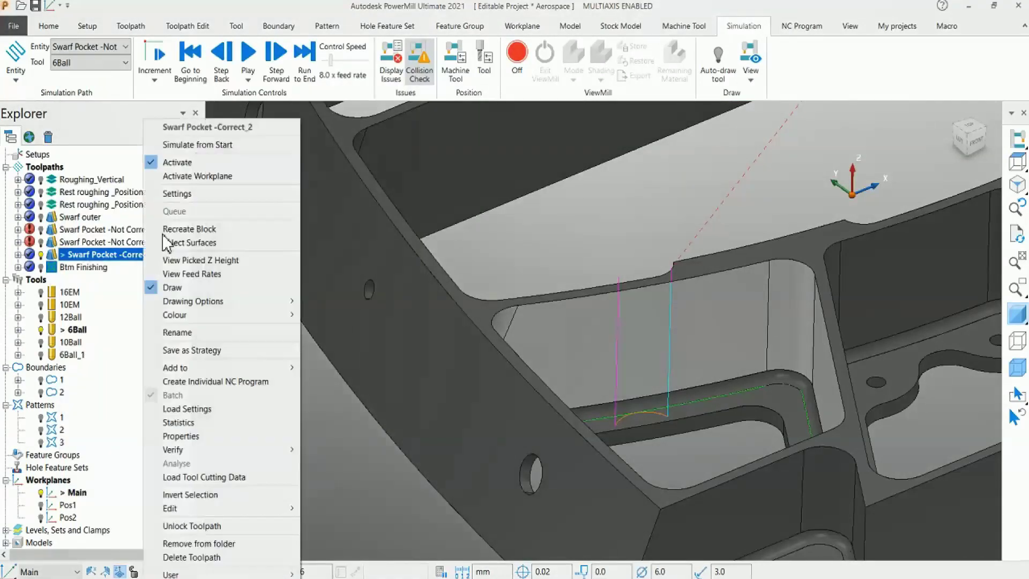
left_click(198, 144)
scroll(457, 435, "down", 5)
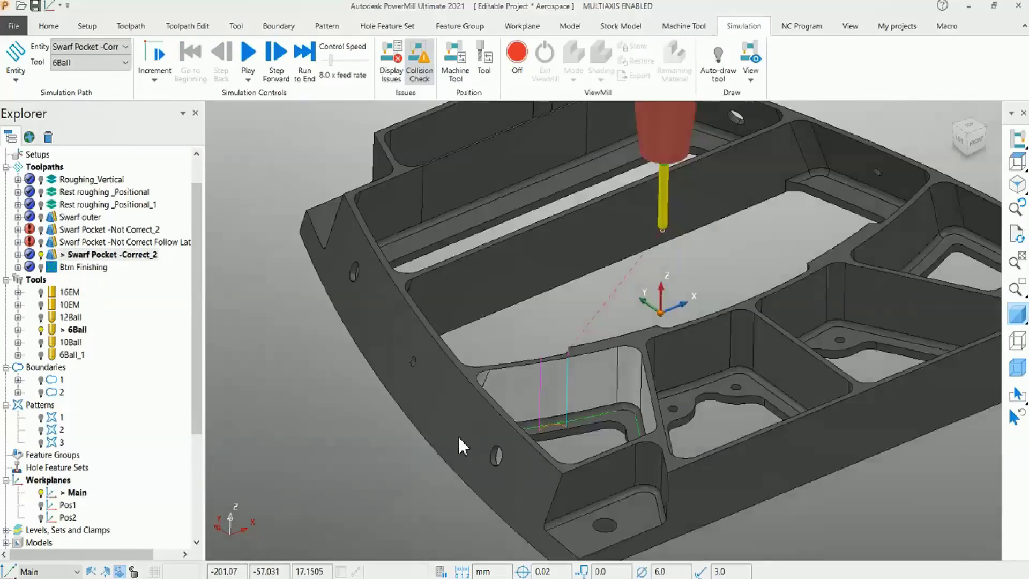
scroll(379, 414, "up", 2)
middle_click_drag(617, 387, 521, 390)
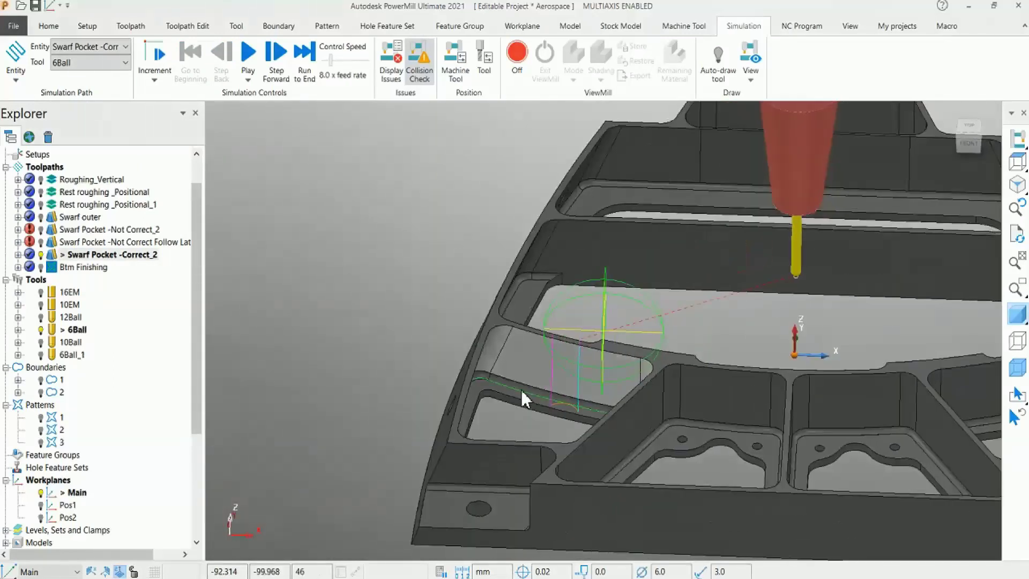
middle_click_drag(640, 371, 606, 372, "shift")
left_click(248, 52)
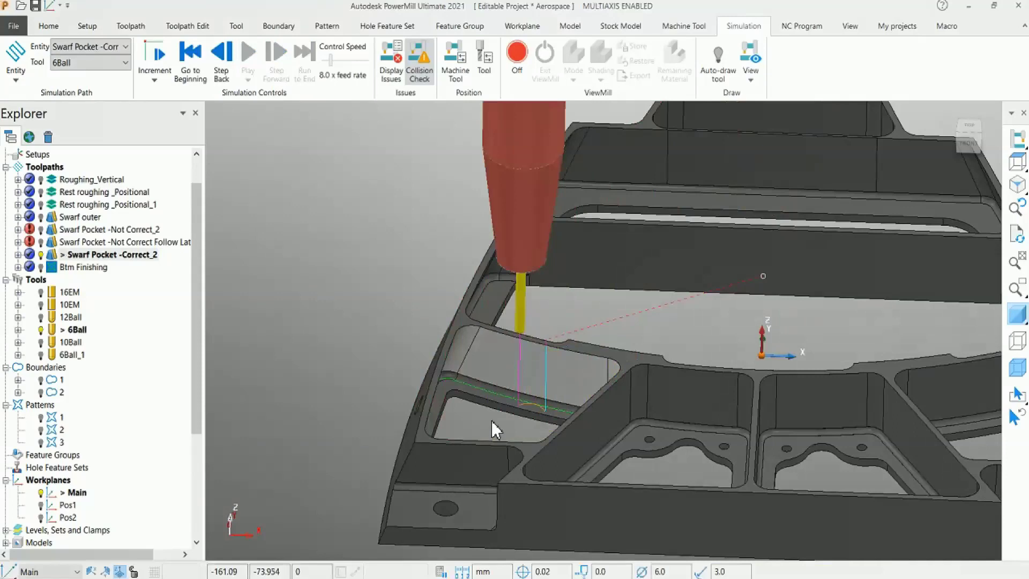
scroll(490, 420, "up", 2)
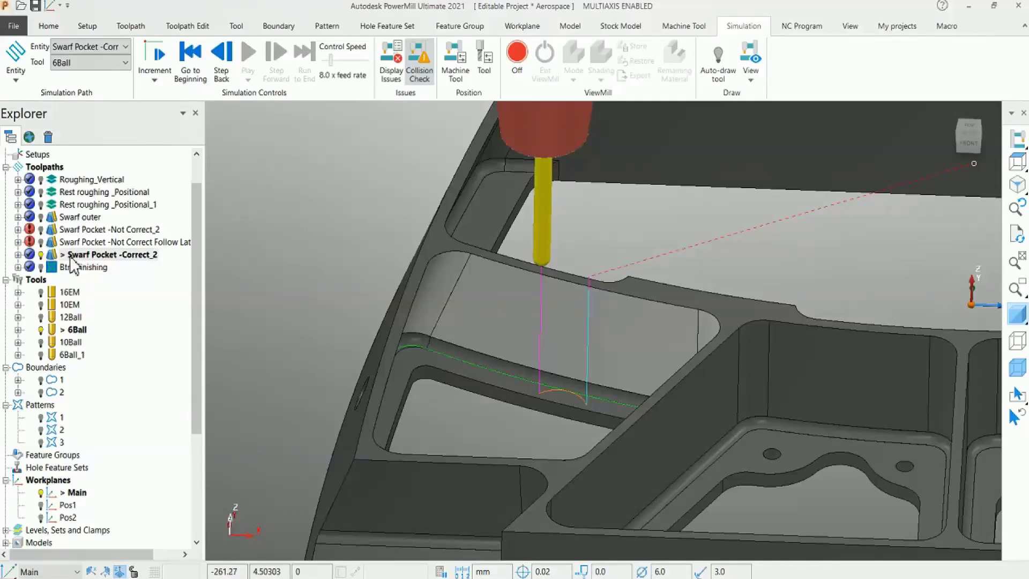
Activate toolpath Btm Finishing, examine its passes in the pocket corner, and review its Pattern Finishing and Tool axis settings
left_click(58, 267)
double_click(56, 267)
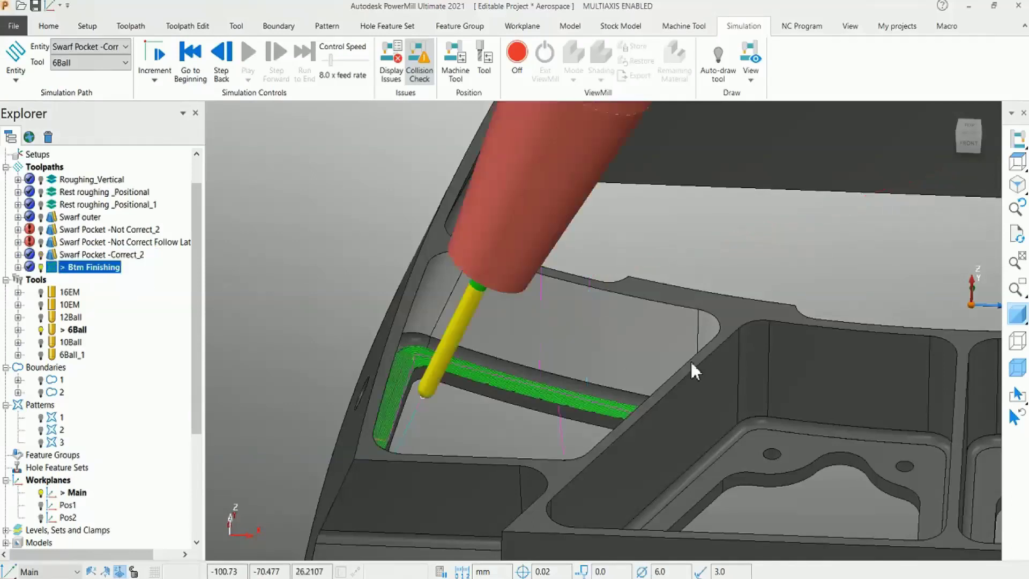
middle_click_drag(690, 364, 492, 378)
scroll(487, 286, "up", 5)
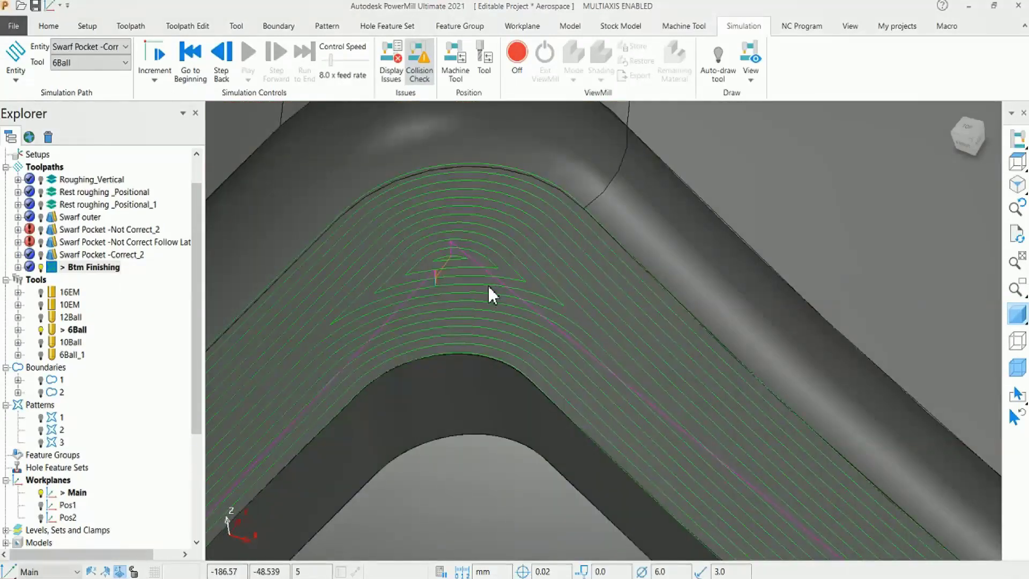
right_click(112, 267)
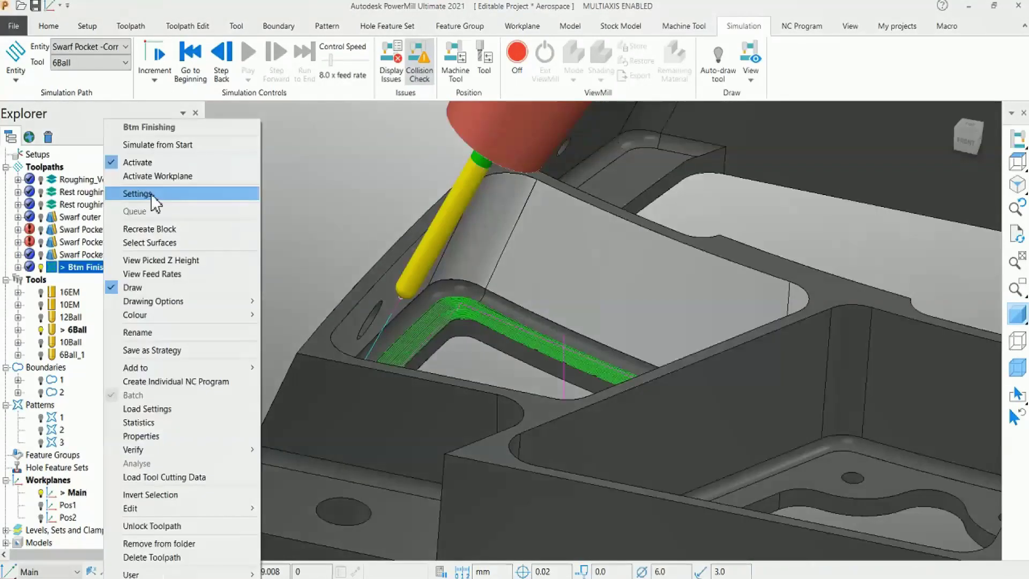
left_click(150, 194)
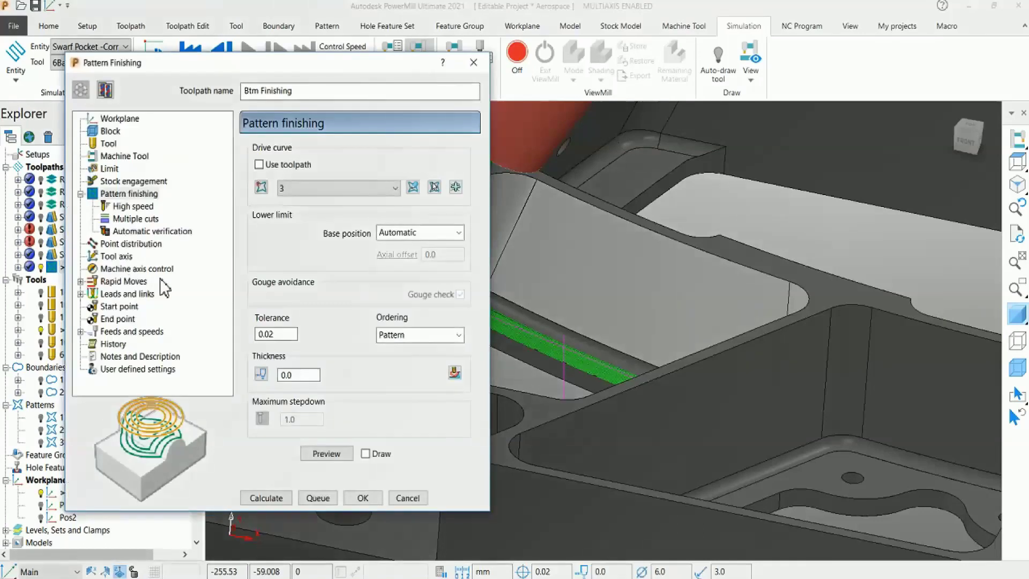
left_click(117, 256)
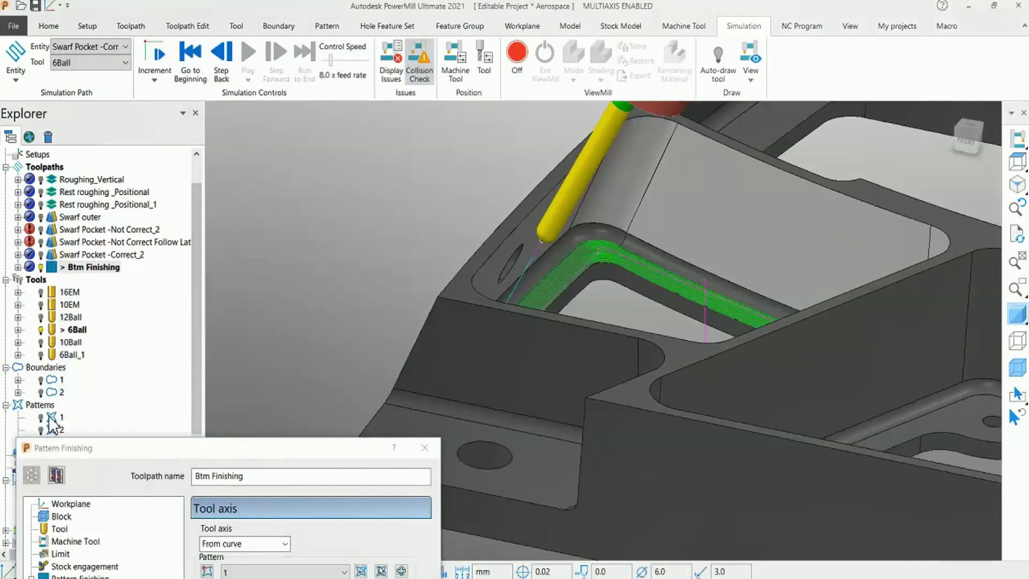
Display pattern 1, examine this From curve tool axis curve above the pocket, and close the Pattern Finishing settings without changes
left_click(40, 417)
mouse_move(629, 317)
middle_mouse_down()
mouse_move(681, 237)
mouse_move(646, 287)
middle_mouse_up()
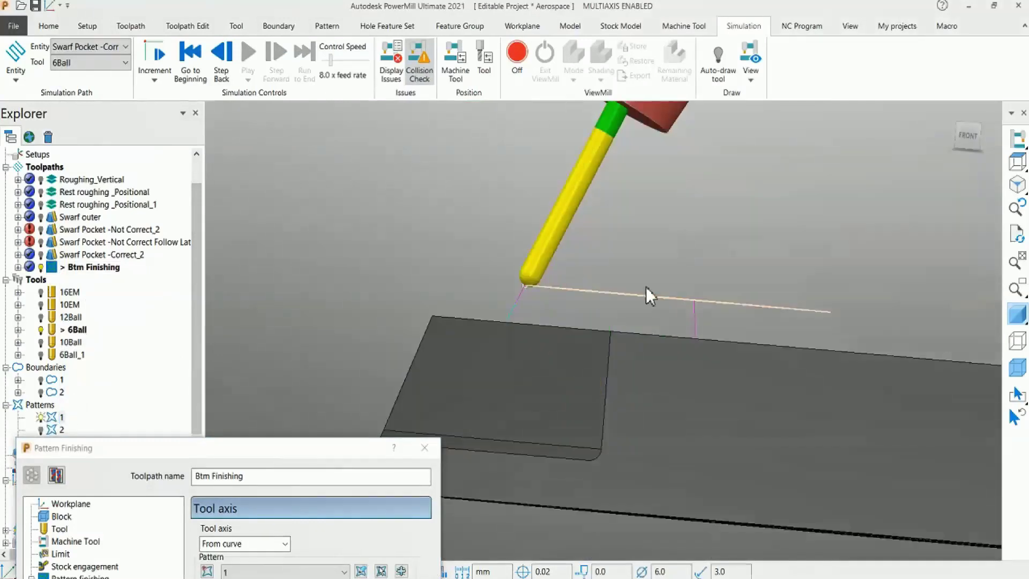
scroll(646, 287, "up", 3)
scroll(548, 284, "down", 3)
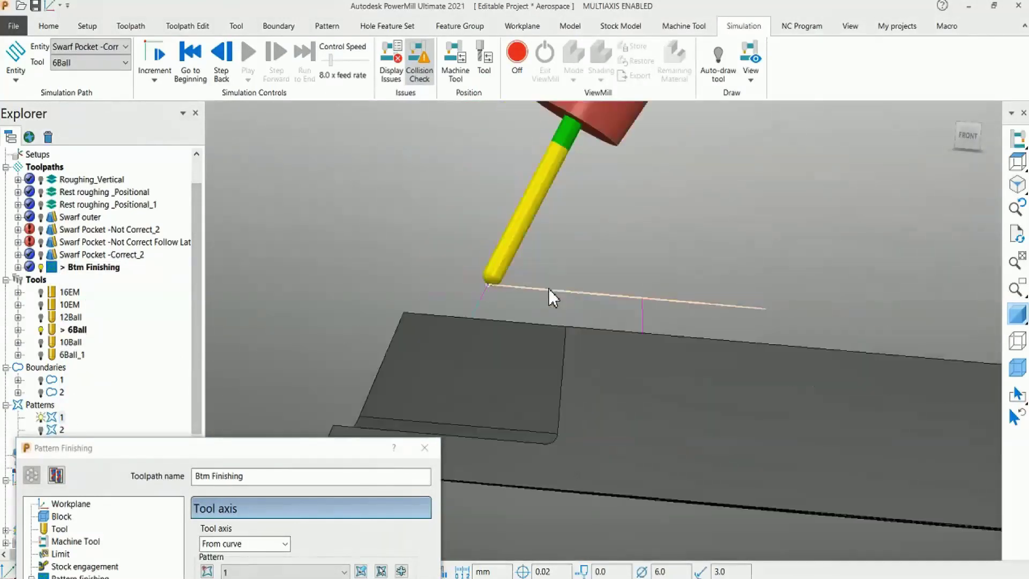
middle_click_drag(549, 288, 552, 343)
middle_click_drag(673, 239, 630, 365, "shift")
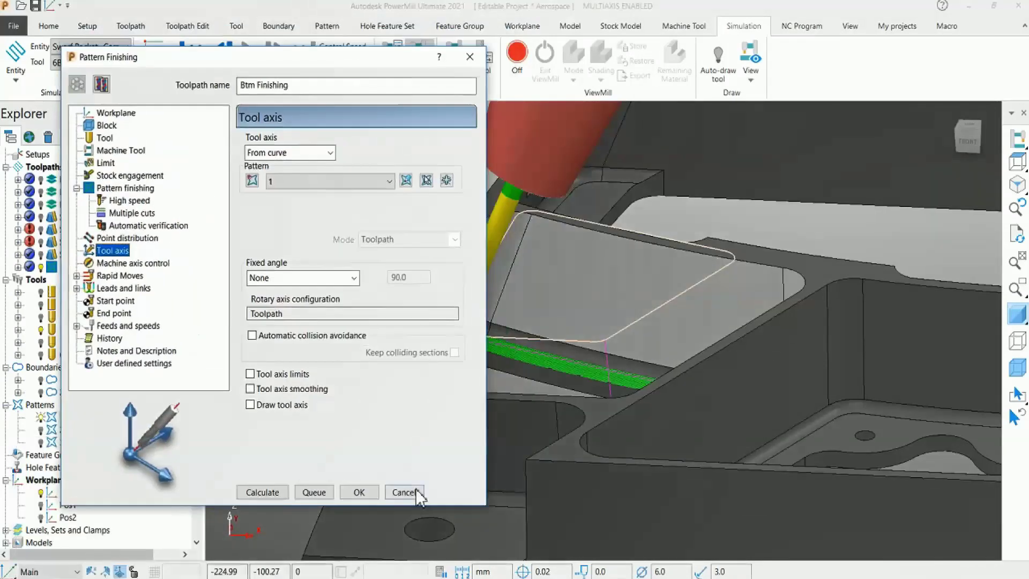
left_click(407, 490)
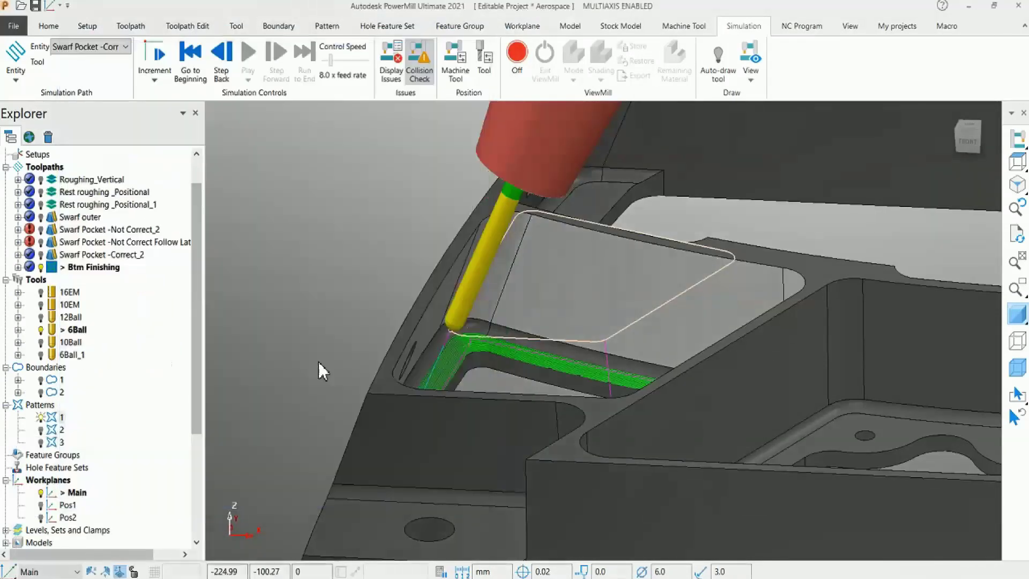
Simulate toolpath Btm Finishing and examine the holder's tilt against the pocket from the side
left_click(117, 268)
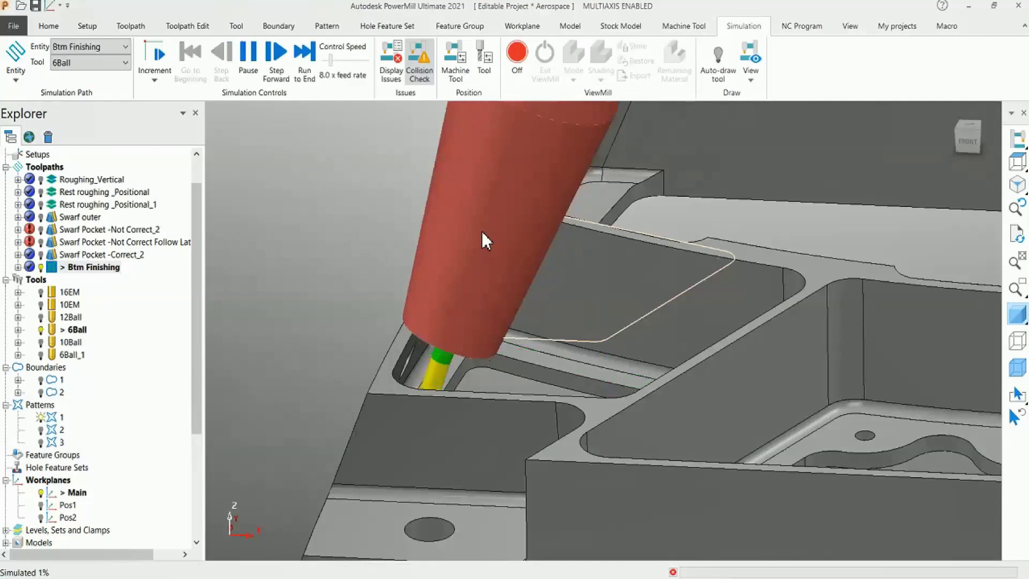
scroll(443, 336, "down", 1)
middle_click_drag(523, 356, 610, 268)
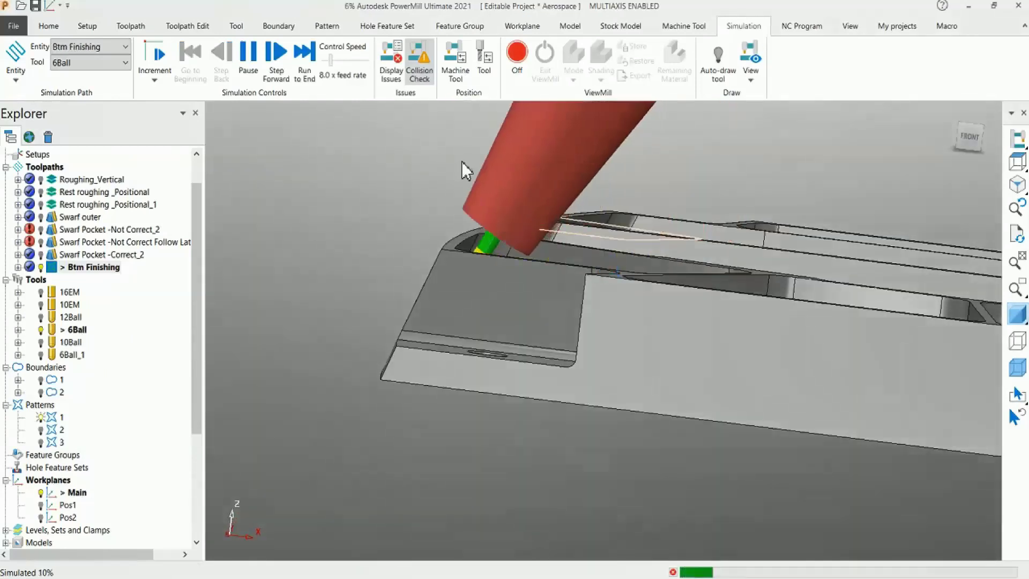
left_click(262, 68)
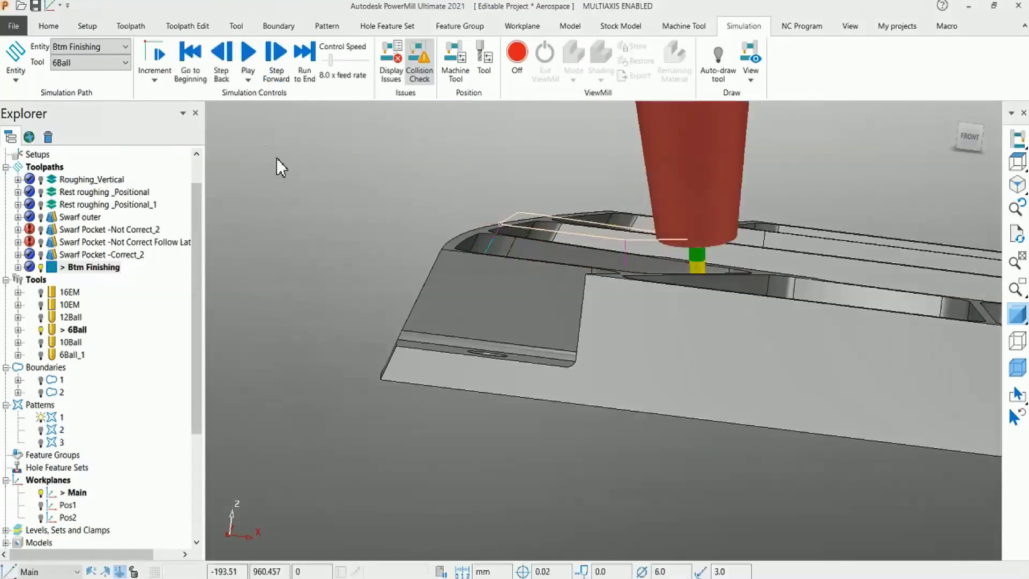
left_click(460, 63)
left_click(248, 54)
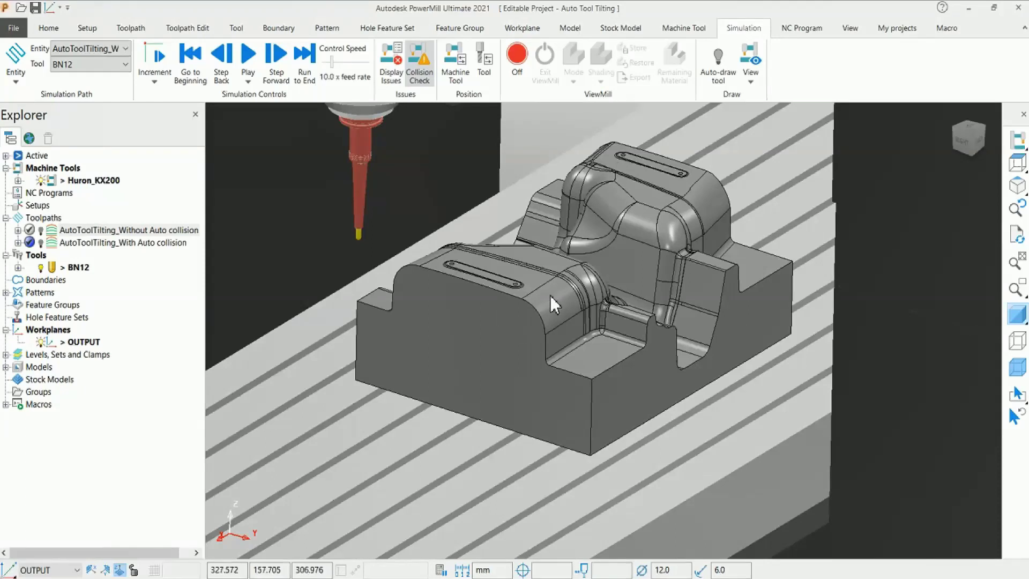
Activate toolpath AutoToolTilting_Without Auto collision in the Auto Tool Tilting project and examine its passes along the part's corners
scroll(605, 369, "down", 5)
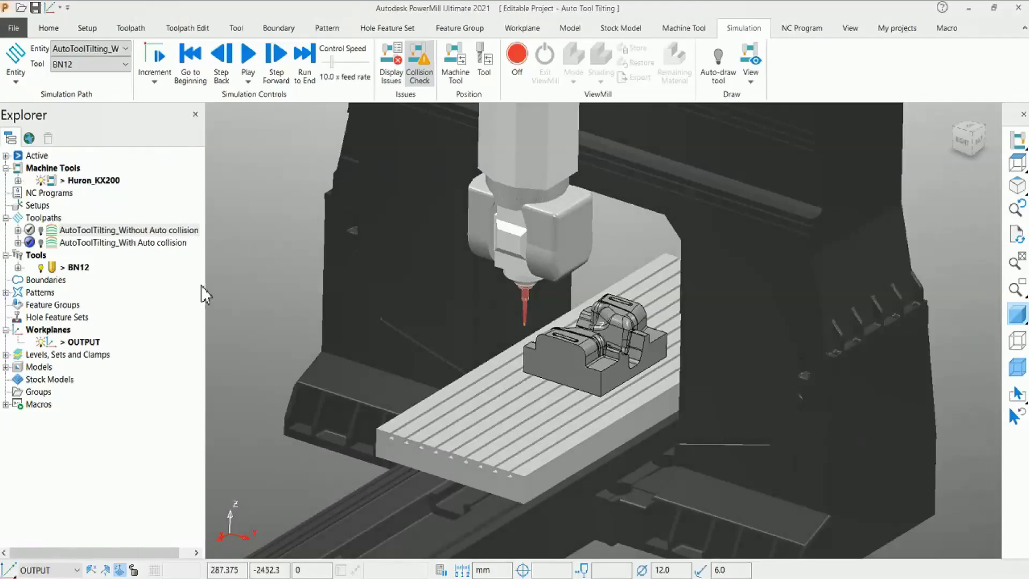
left_click(53, 234)
double_click(51, 231)
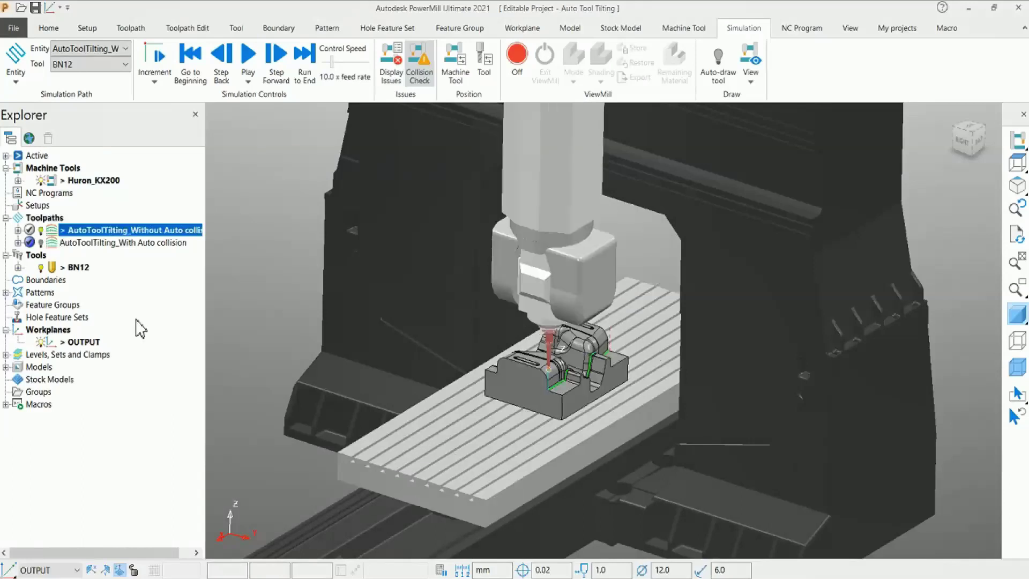
scroll(580, 375, "up", 8)
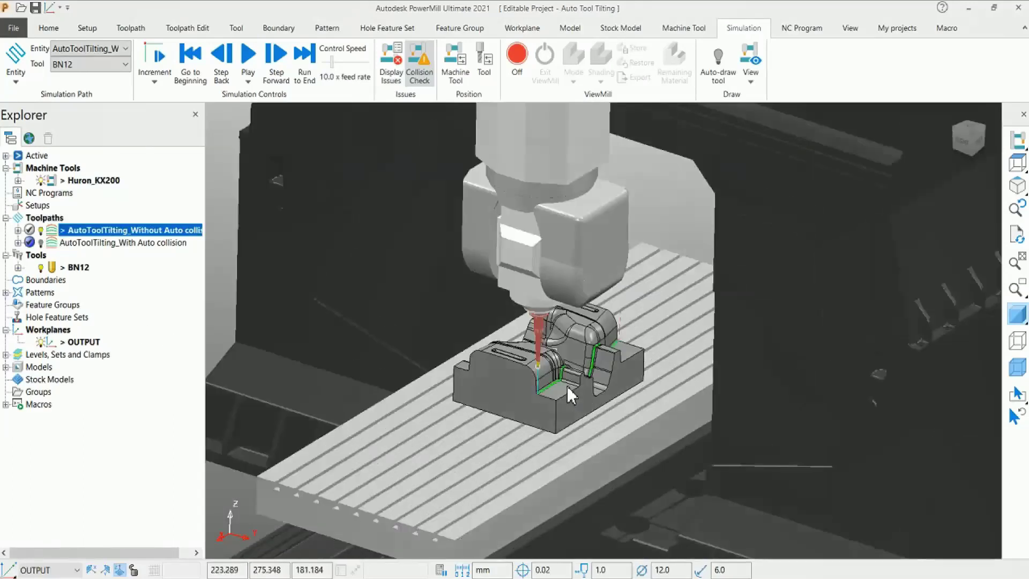
scroll(568, 356, "up", 3)
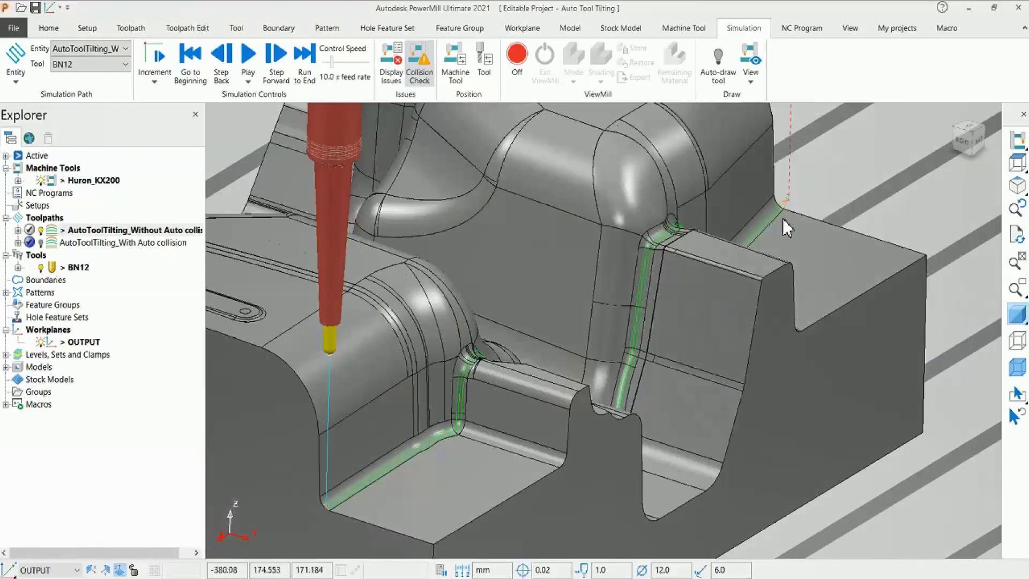
scroll(655, 355, "down", 10)
Review the Flowline Finishing and Tool axis settings of AutoToolTilting_Without Auto collision, including Automatic collision avoidance, without changing them
right_click(136, 230)
left_click(173, 196)
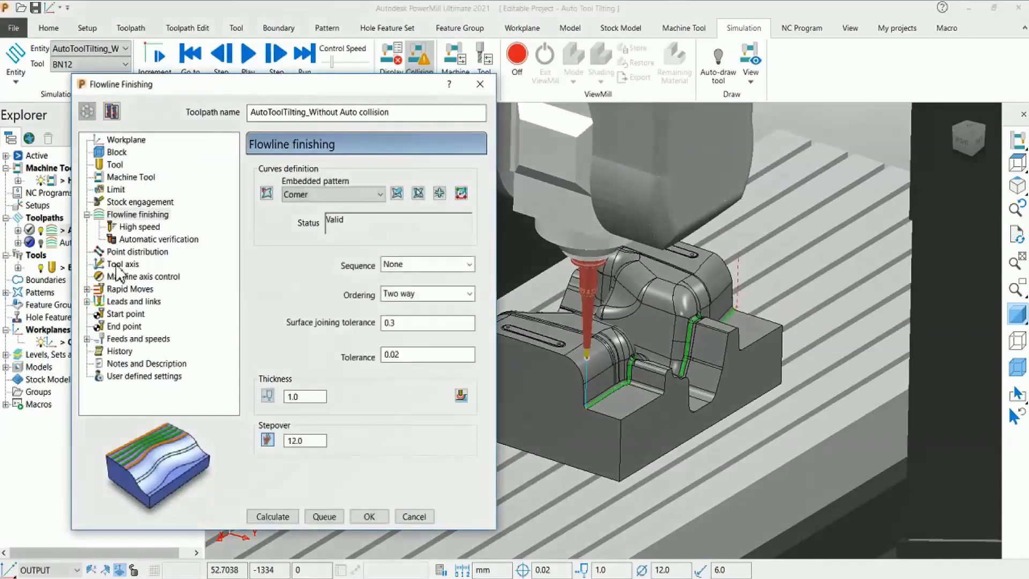
left_click(119, 265)
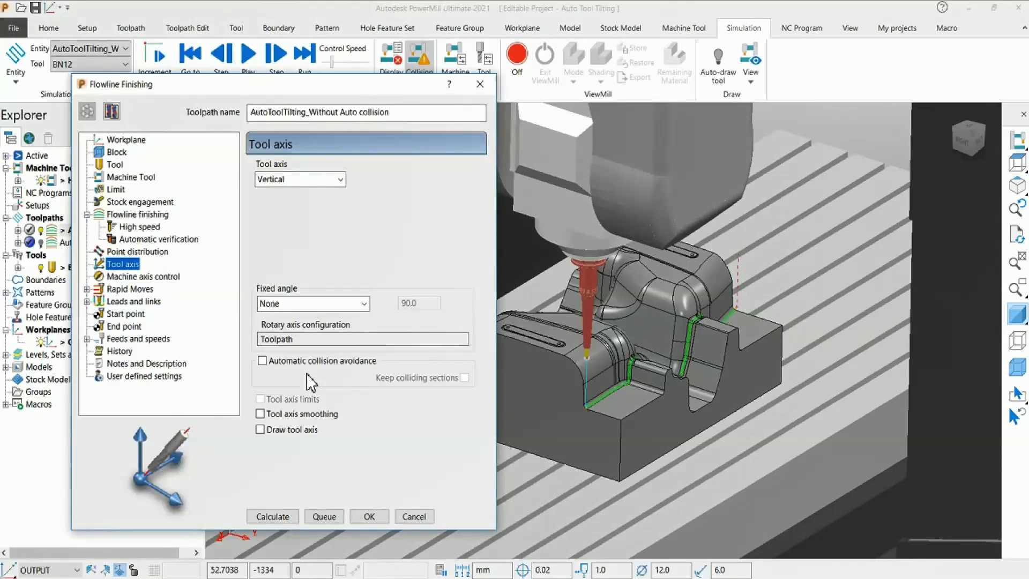
left_click(416, 517)
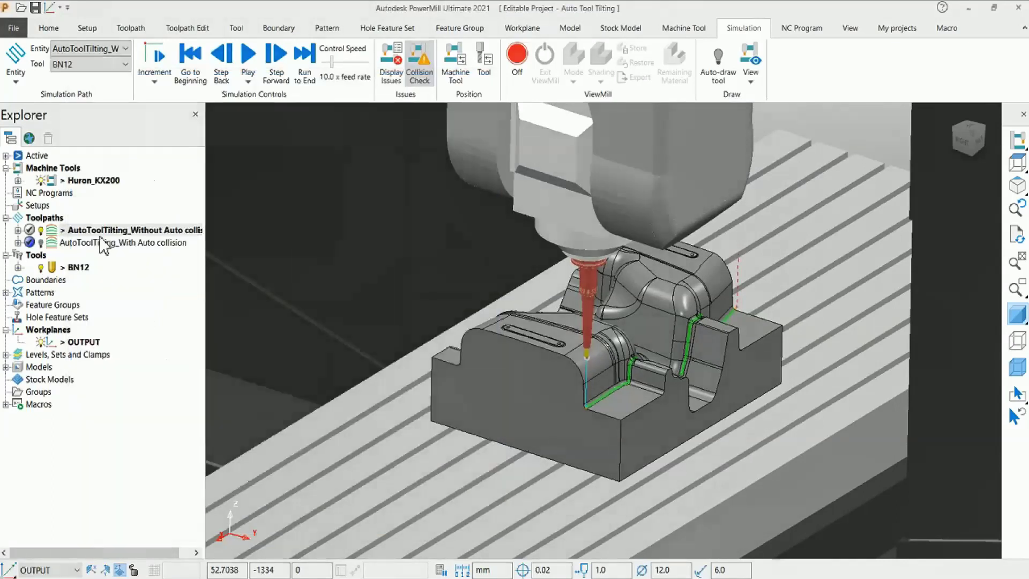
Simulate toolpath AutoToolTilting_Without Auto collision from the start with collision checking and dismiss the collision warning
right_click(99, 234)
left_click(172, 143)
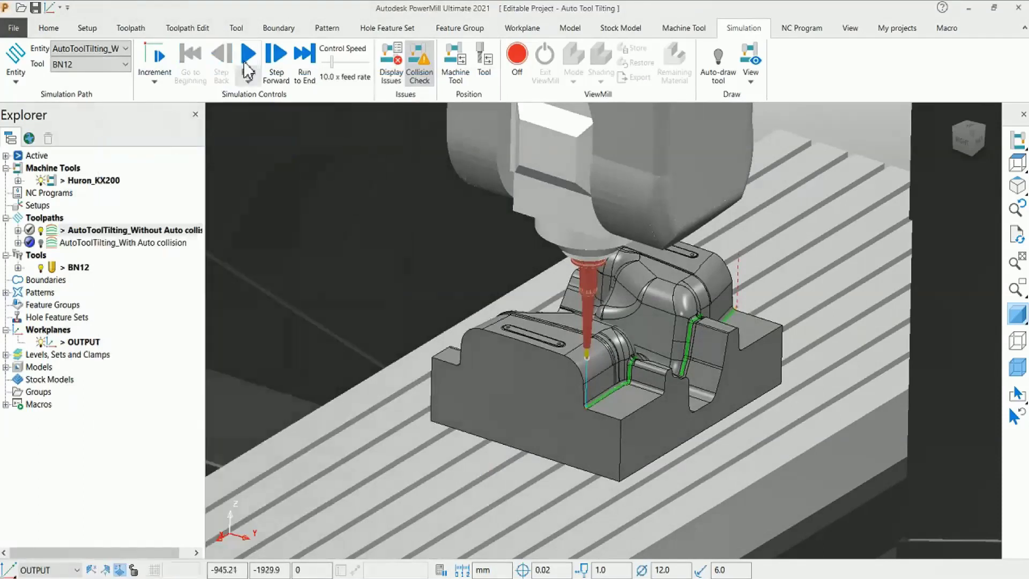
left_click(249, 59)
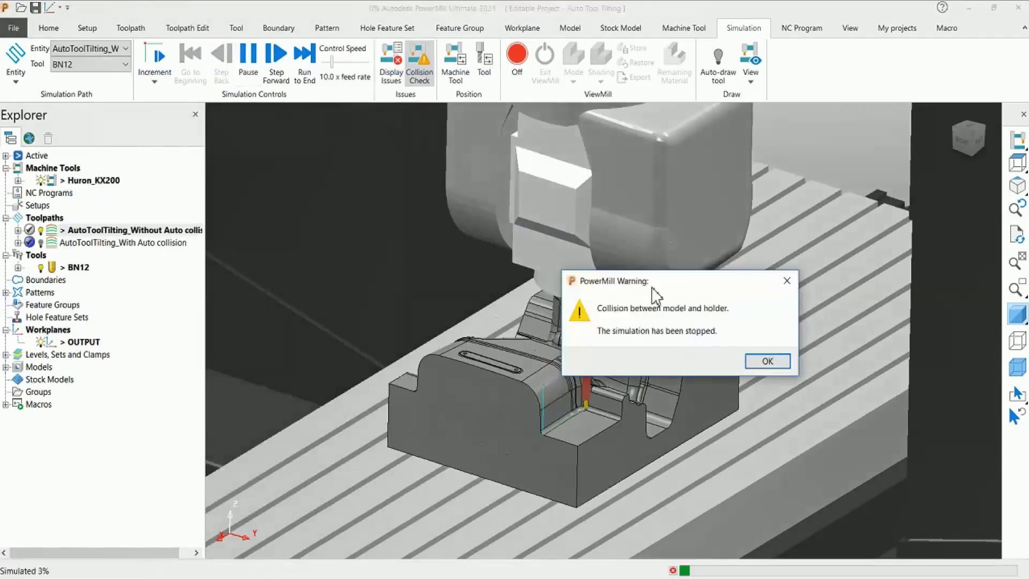
left_click_drag(599, 273, 309, 172)
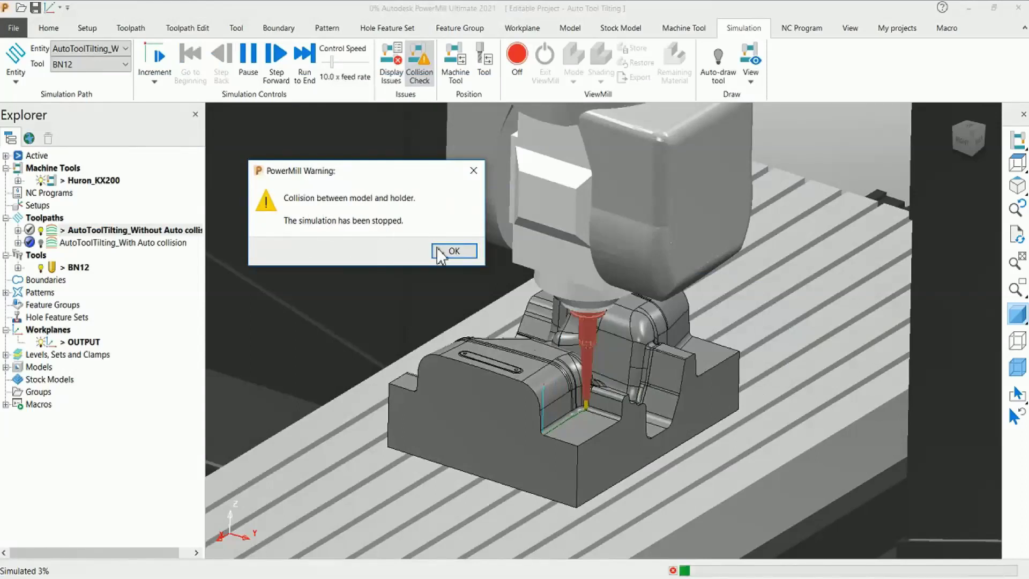
left_click(453, 251)
Examine the stopped tool and holder against the part's inner corner up close and from several angles
scroll(579, 410, "up", 5)
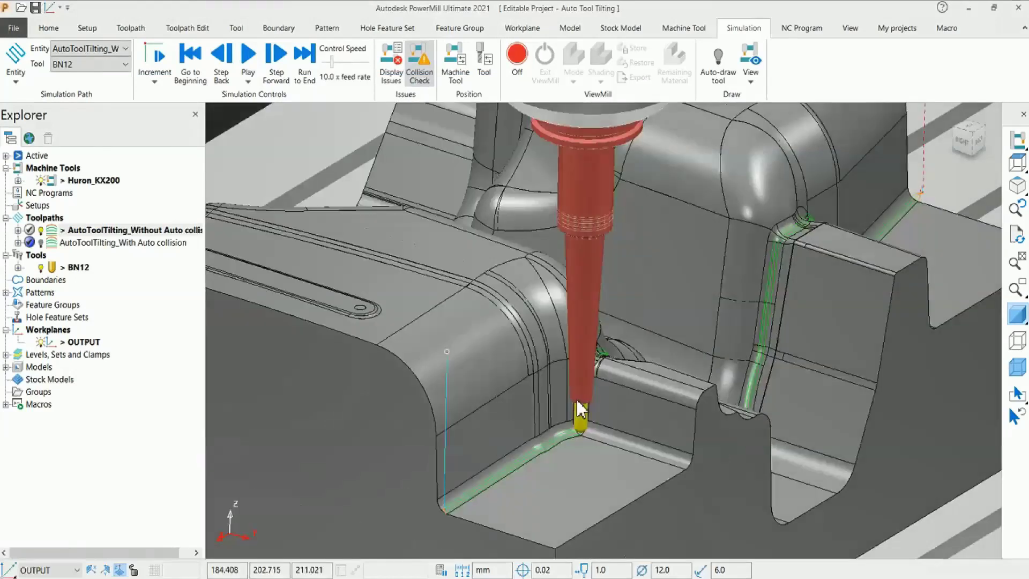
scroll(579, 402, "up", 3)
middle_click_drag(528, 413, 438, 432)
scroll(611, 367, "up", 4)
scroll(640, 403, "down", 6)
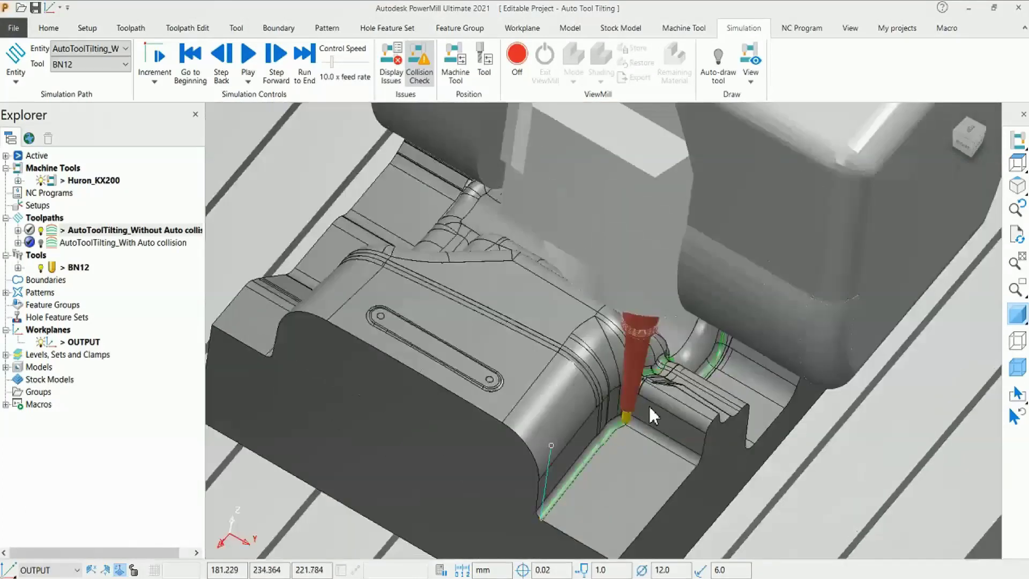
scroll(632, 403, "down", 3)
middle_click_drag(589, 394, 590, 326)
scroll(590, 326, "down", 3)
Activate toolpath AutoToolTilting_With Auto collision and open its Flowline Finishing settings for editing
double_click(75, 242)
right_click(120, 242)
left_click(144, 194)
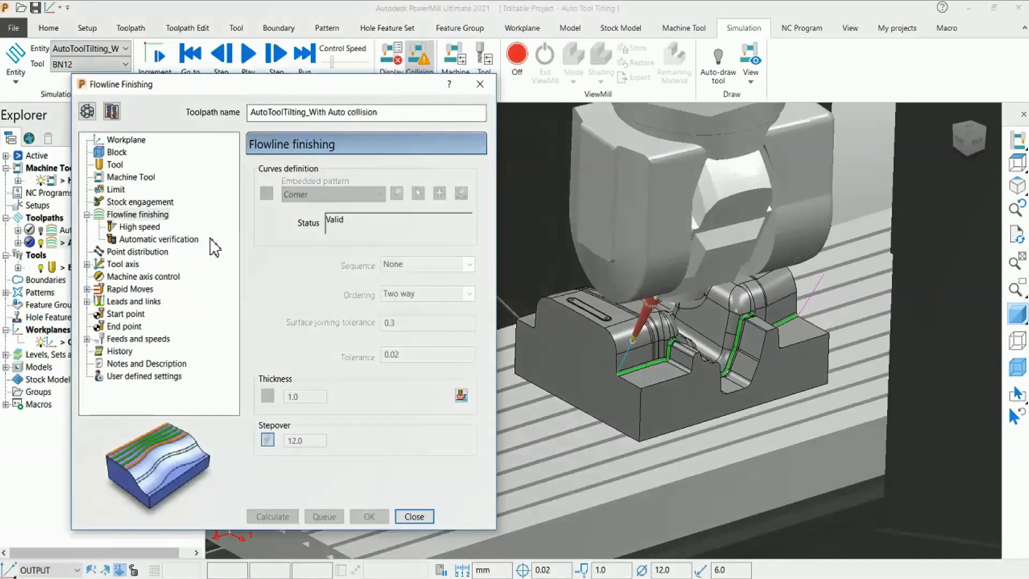
left_click(87, 111)
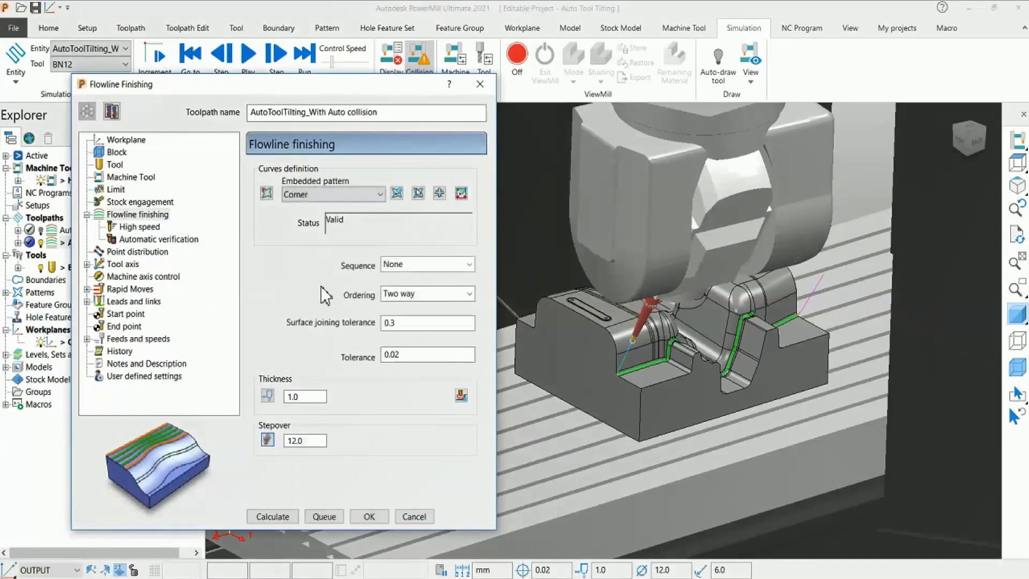
Review the Tool axis and Collision Avoidance settings, including tilt method, tool clearances and smoothing distance, and leave without applying changes
left_click(128, 264)
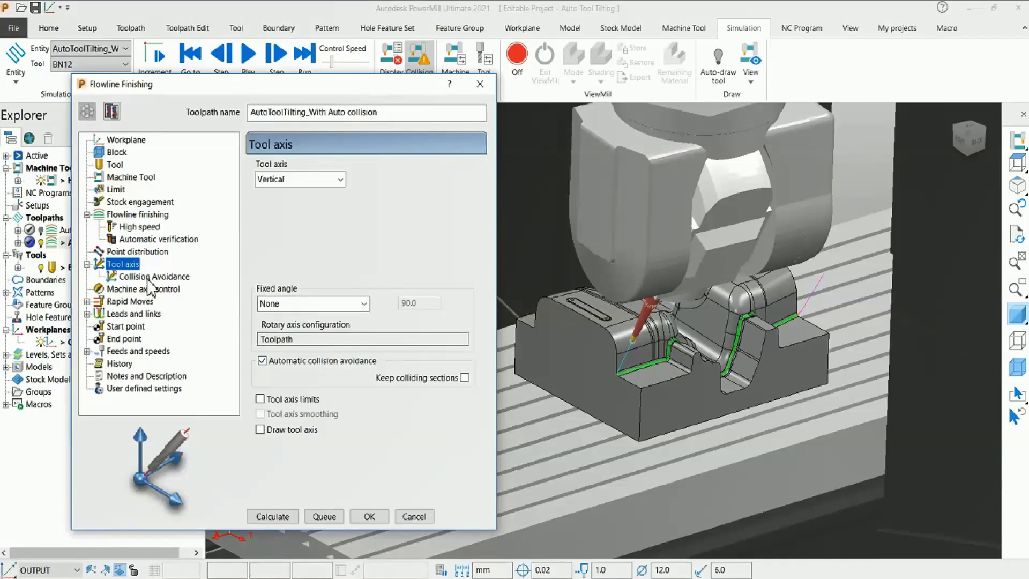
left_click(149, 276)
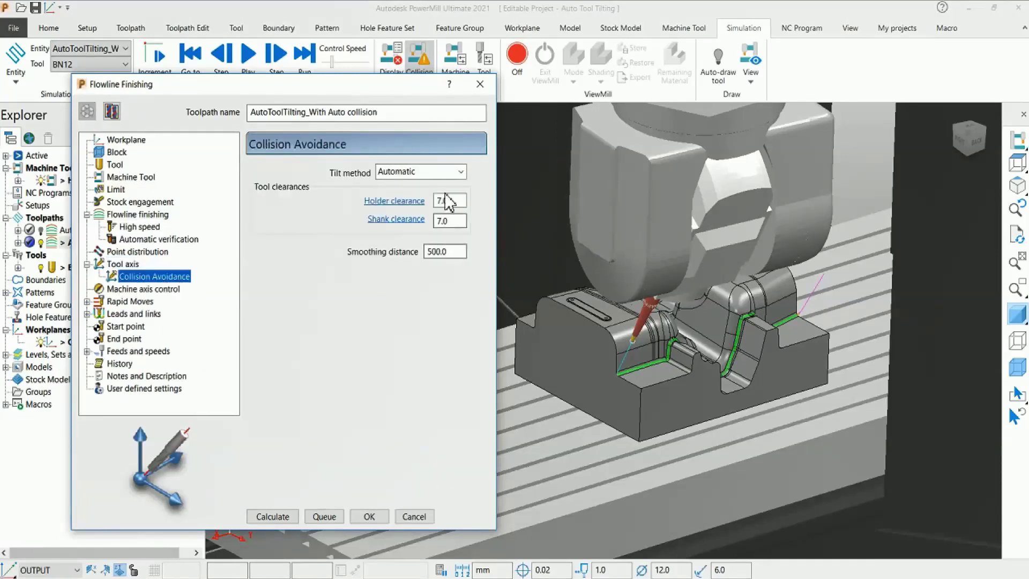
left_click(460, 171)
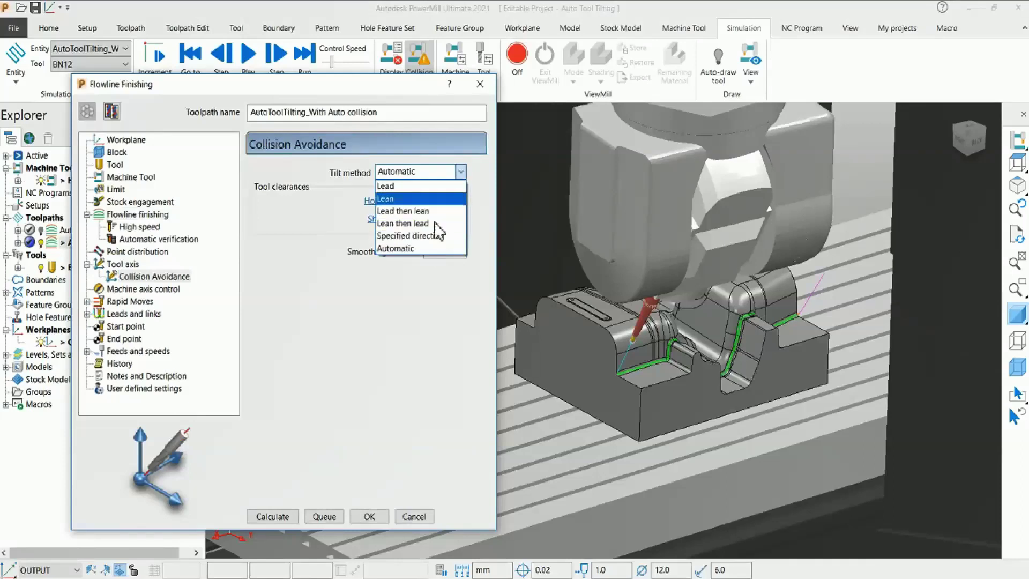
left_click(403, 248)
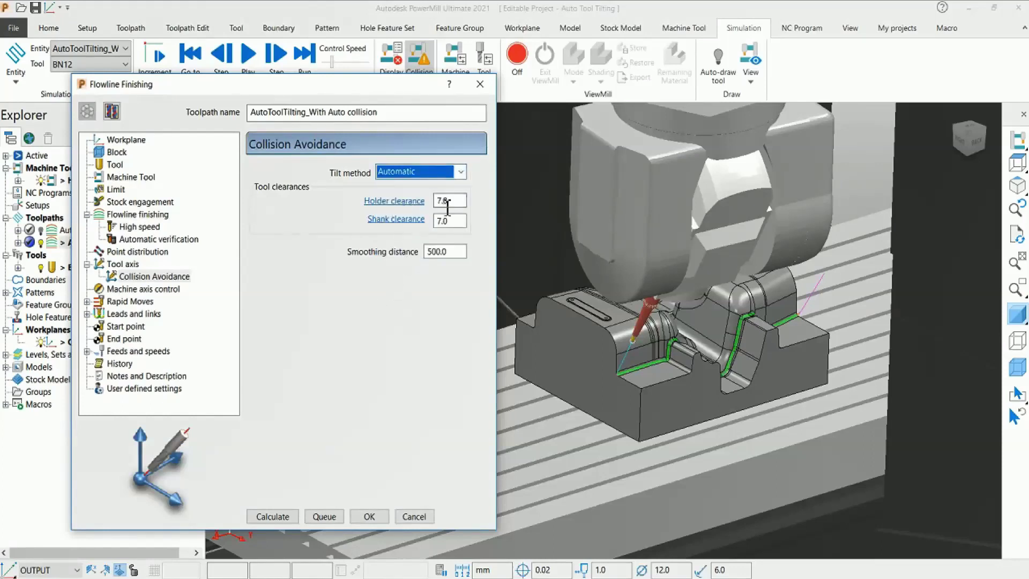
left_click(450, 252)
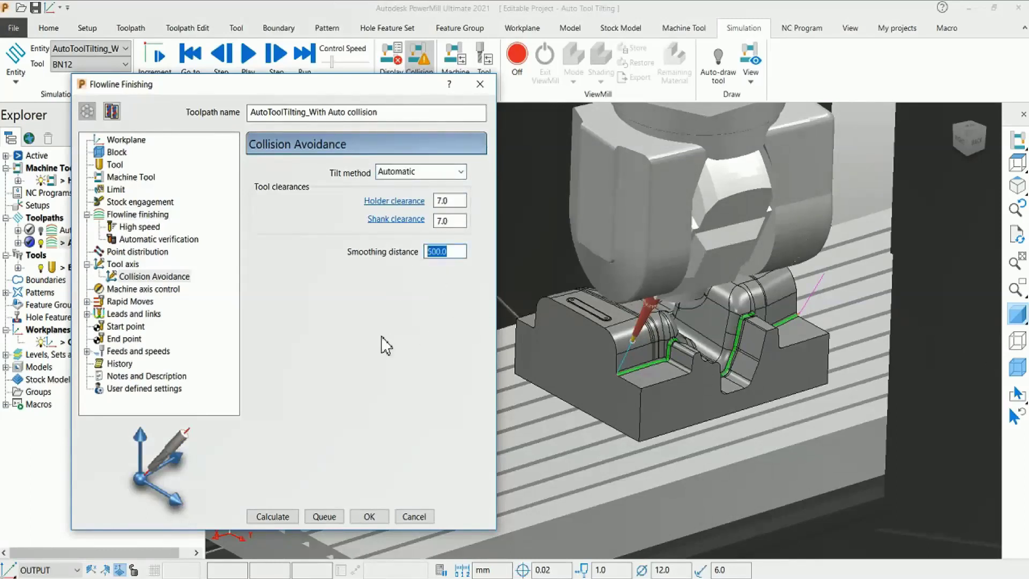
left_click(402, 517)
Simulate toolpath AutoToolTilting_With Auto collision from the start while monitoring the Huron_KX200 axis positions, and examine the whole part
right_click(86, 242)
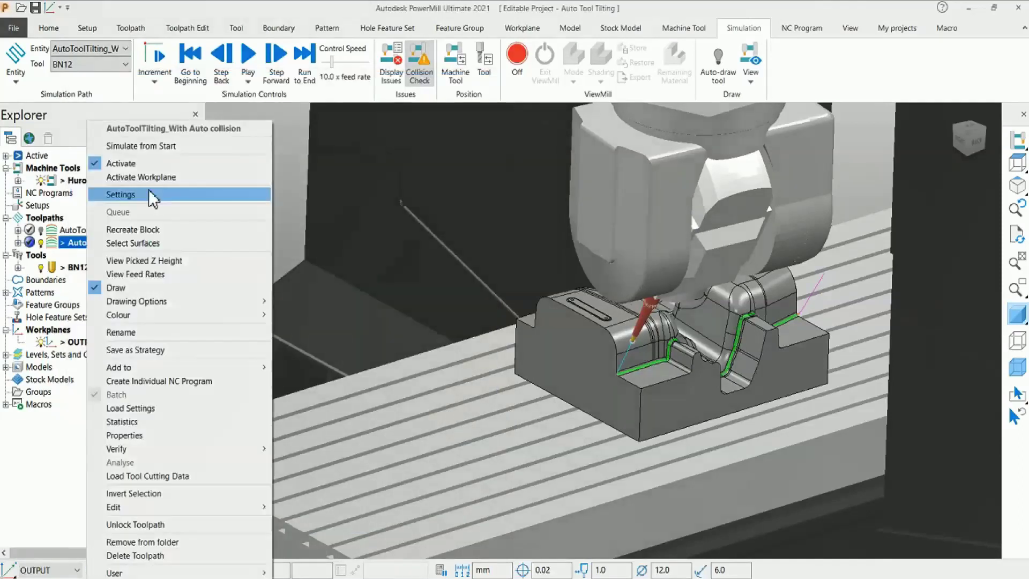
left_click(156, 146)
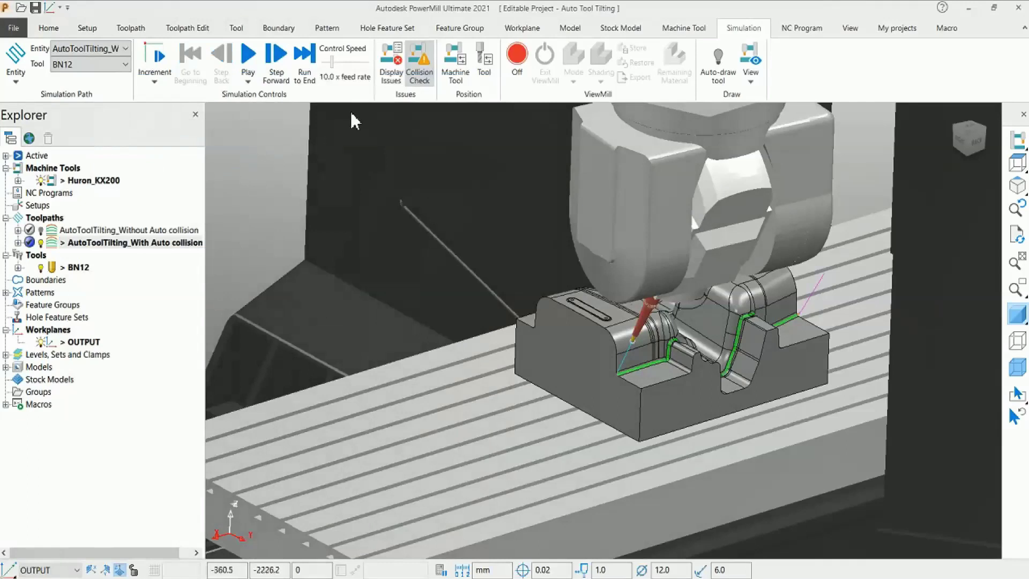
left_click(455, 67)
left_click_drag(200, 114, 214, 114)
left_click(247, 54)
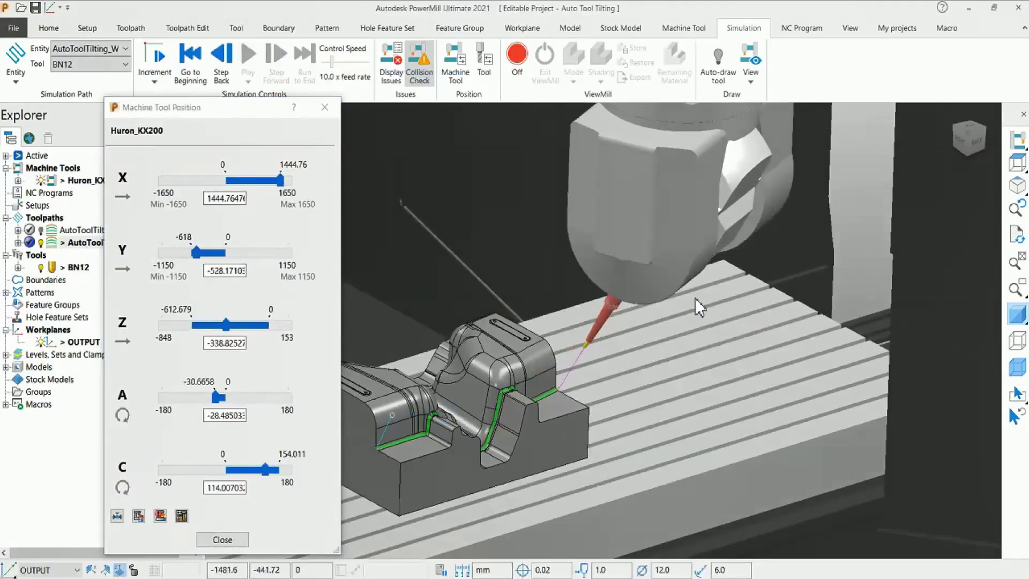
scroll(731, 298, "down", 2)
middle_click_drag(549, 366, 666, 340, "shift")
scroll(649, 361, "up", 2)
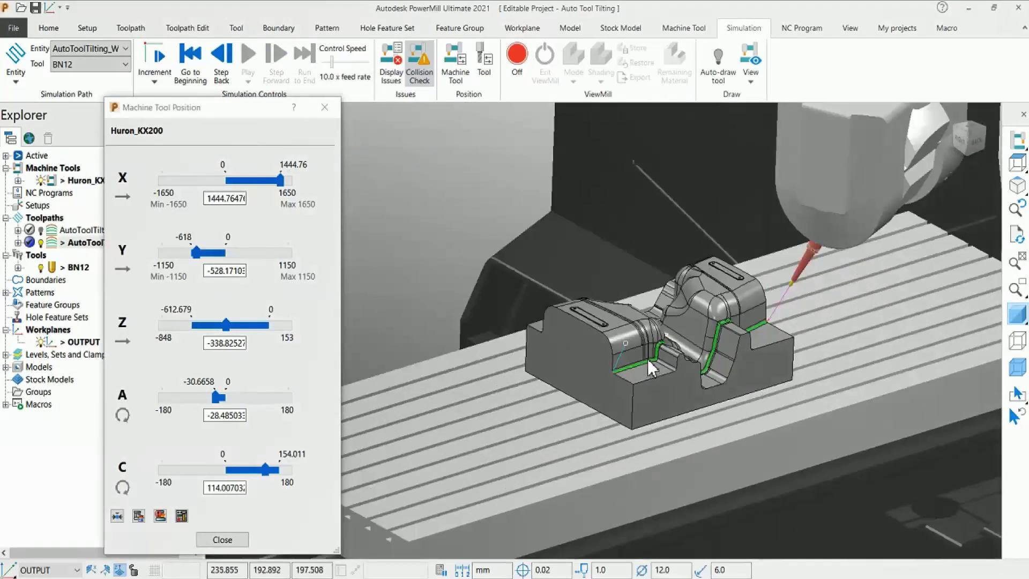
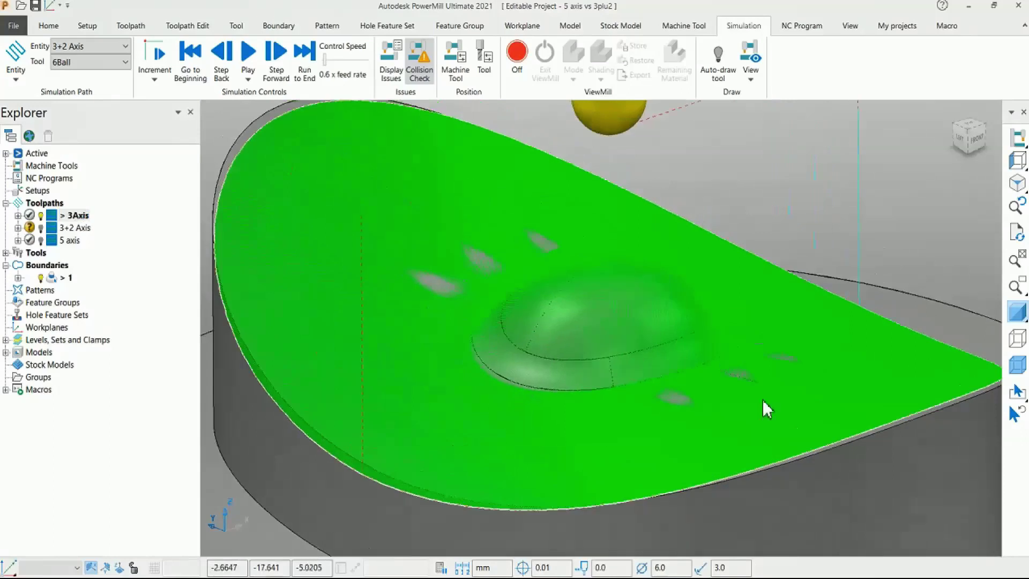
Simulate the 3Axis toolpath from its pass crossing the central dome, in the 5 axis vs 3plu2 project
mouse_move(786, 399)
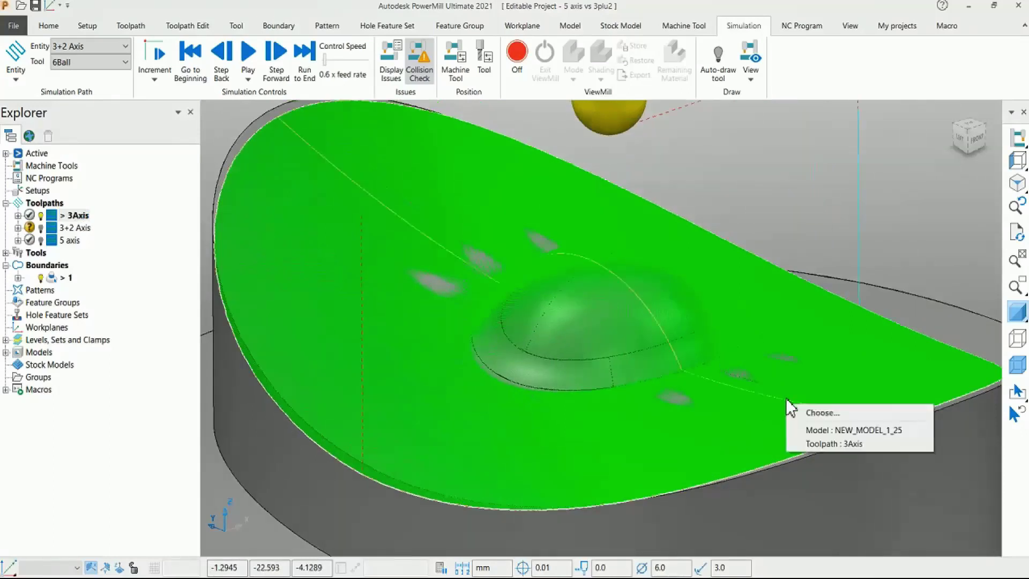
left_click(822, 443)
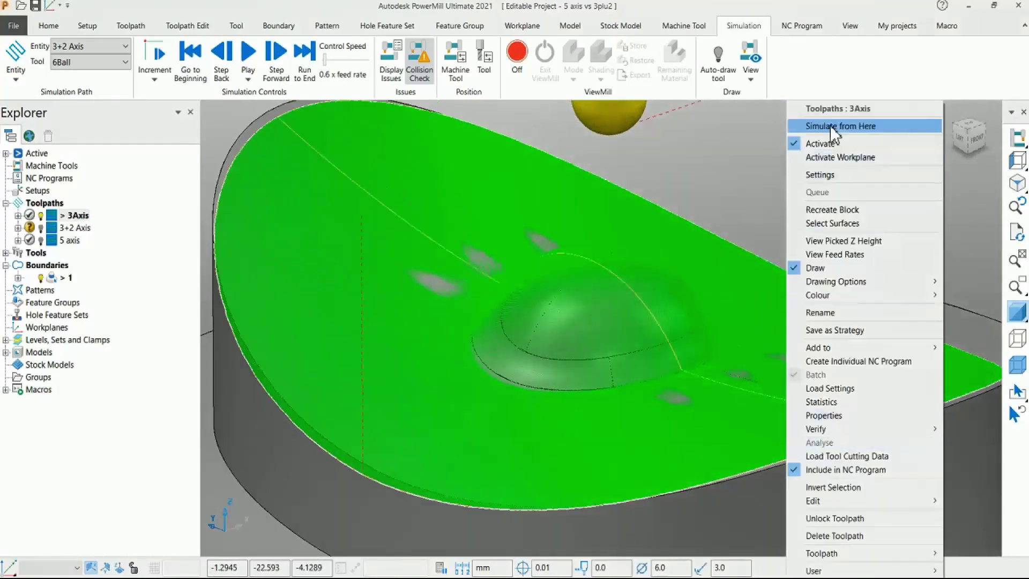
left_click(847, 125)
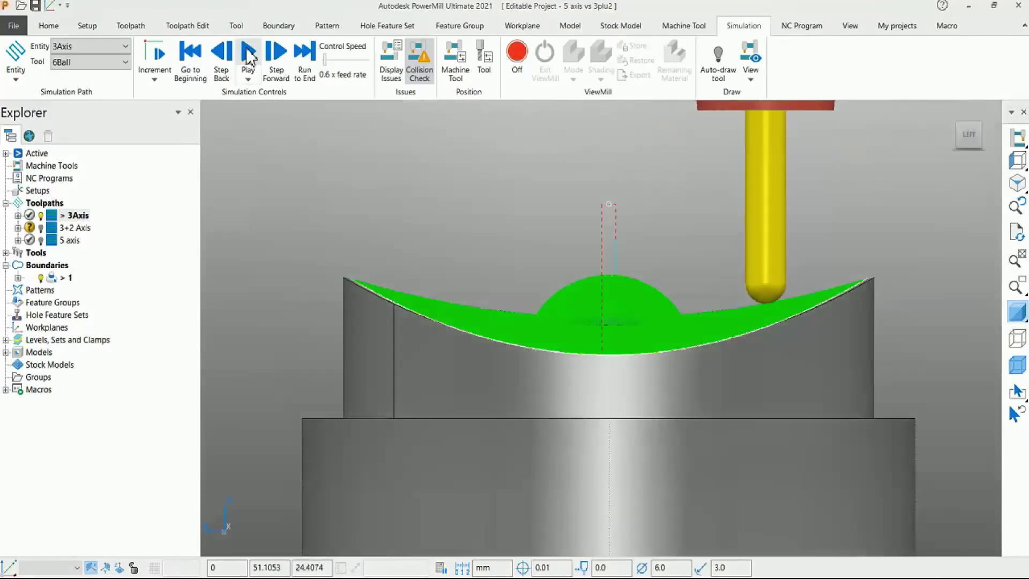
left_click(248, 55)
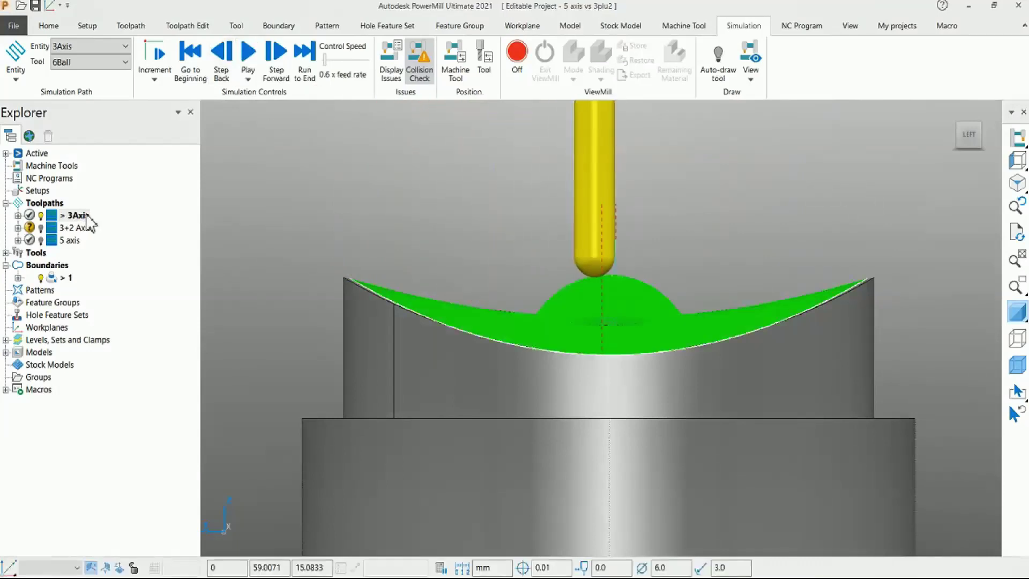
Activate the 3+2 Axis toolpath and simulate it from the pass crossing the dome, viewed from the left
double_click(67, 228)
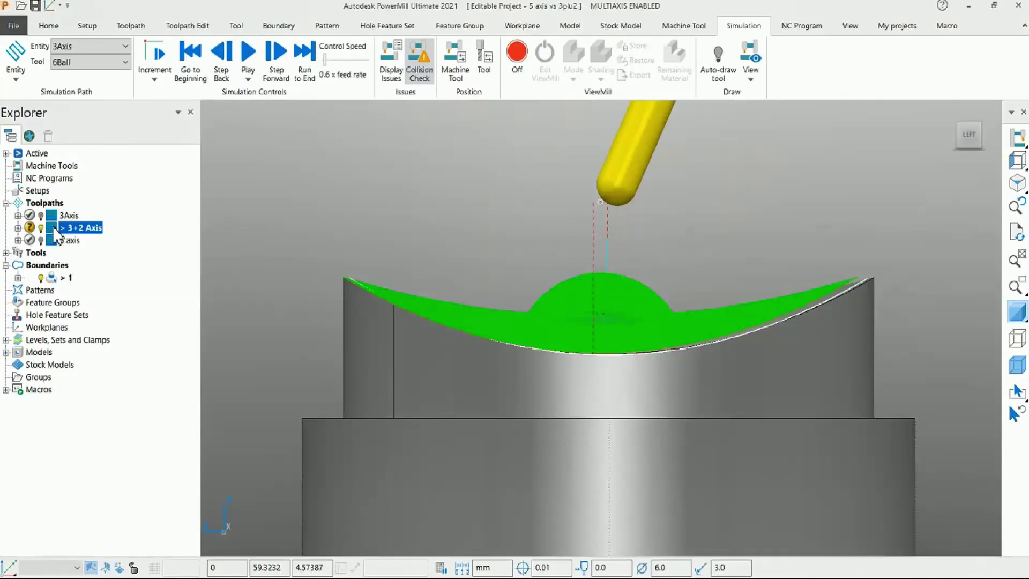
middle_click_drag(387, 292, 723, 337)
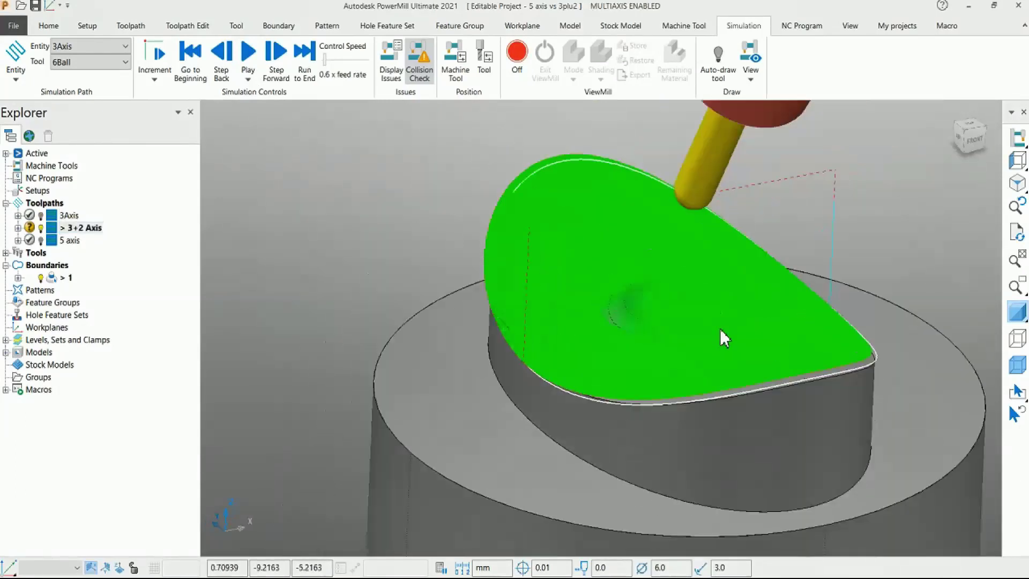
right_click(732, 346)
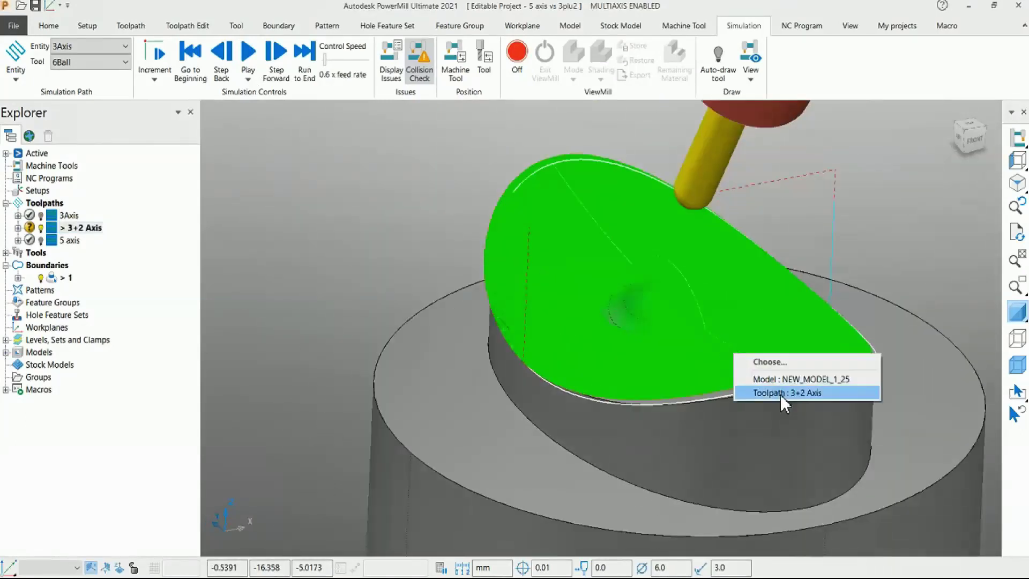
left_click(781, 394)
left_click(810, 124)
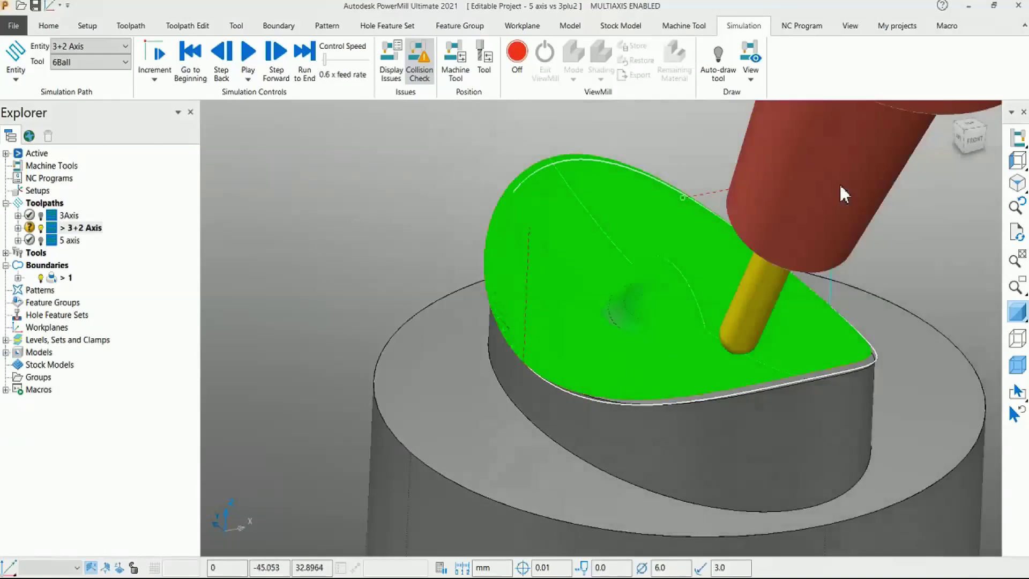
scroll(577, 411, "up", 1)
scroll(512, 446, "up", 1)
middle_click_drag(469, 409, 567, 395, "shift")
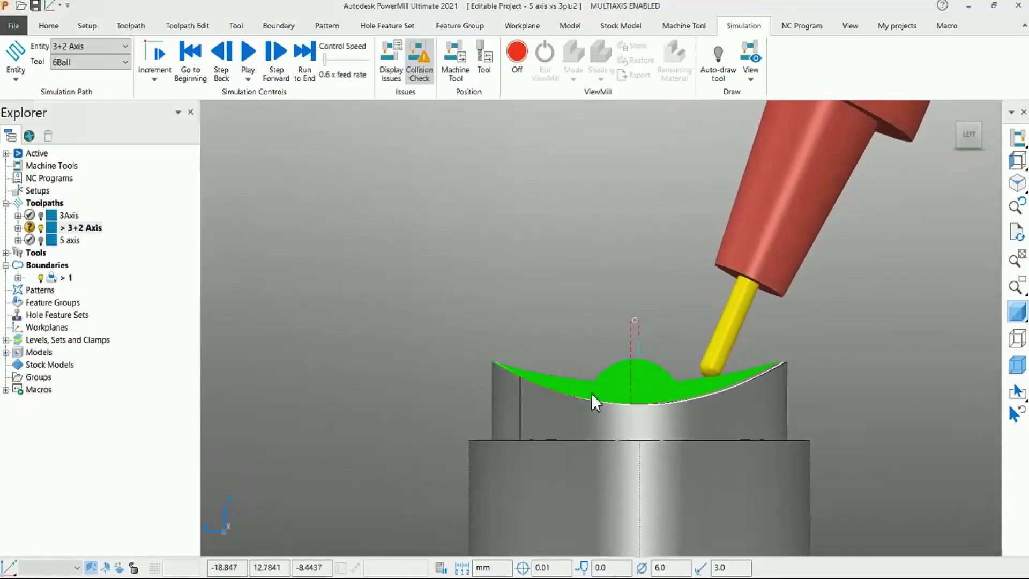
left_click(248, 53)
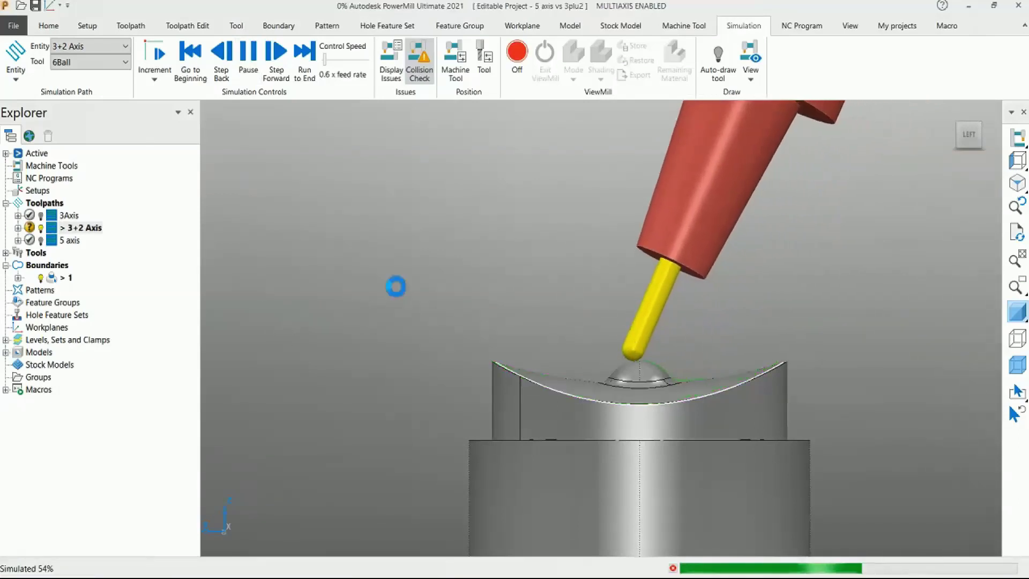
Examine the tilted ball-nose tool's contact with the curved surface and dome up close during the 3+2 Axis simulation
scroll(613, 409, "up", 5)
scroll(552, 327, "up", 2)
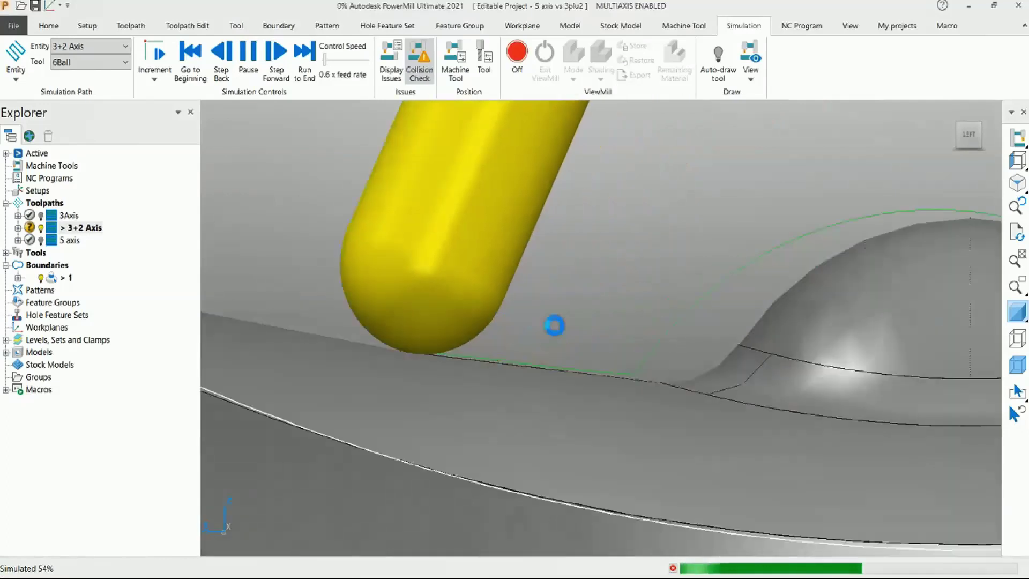
scroll(659, 365, "up", 2)
scroll(680, 361, "down", 1)
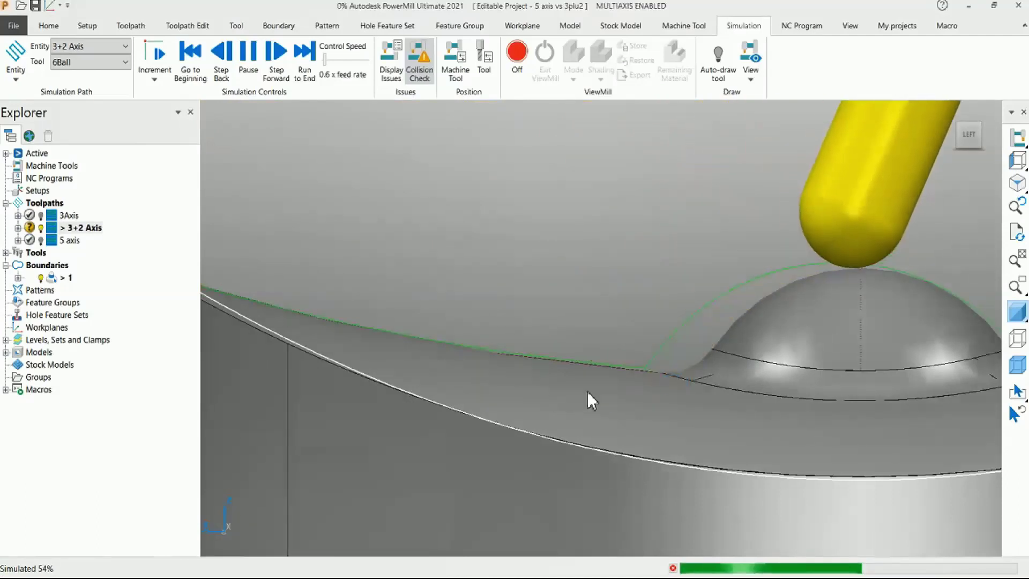
scroll(558, 354, "down", 3)
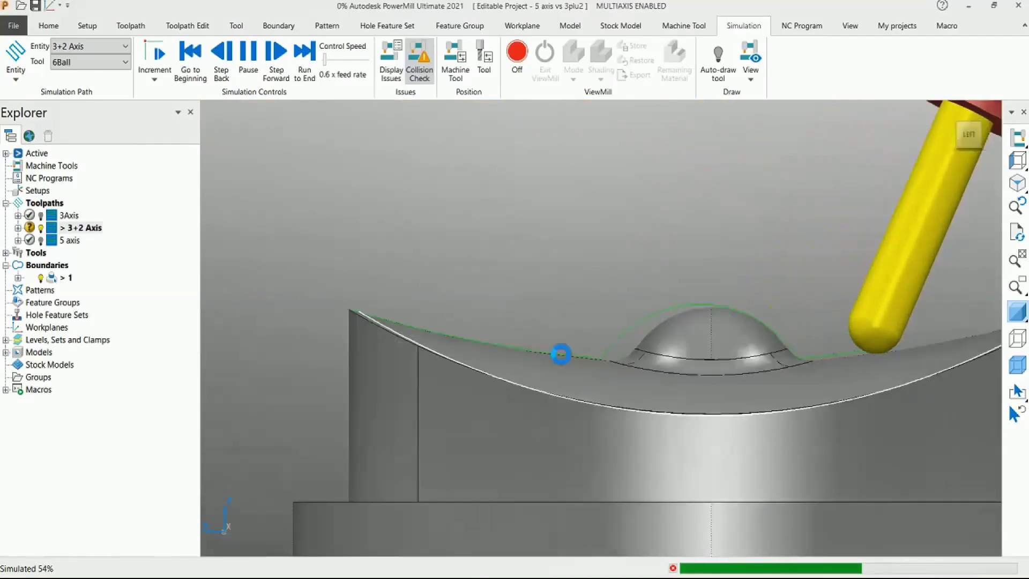
scroll(552, 333, "down", 2)
middle_click_drag(710, 360, 642, 292, "shift")
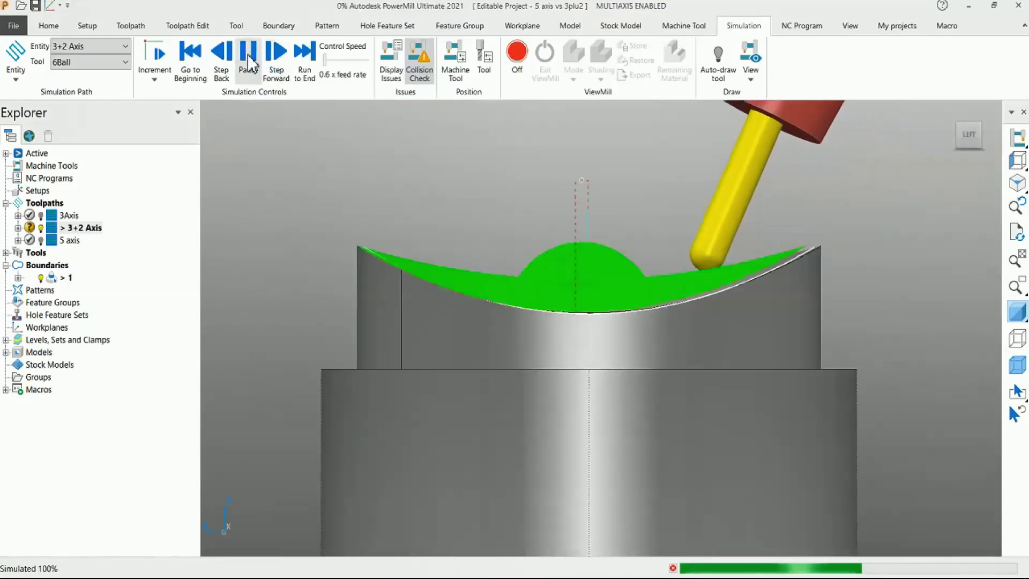
middle_click_drag(533, 250, 565, 205)
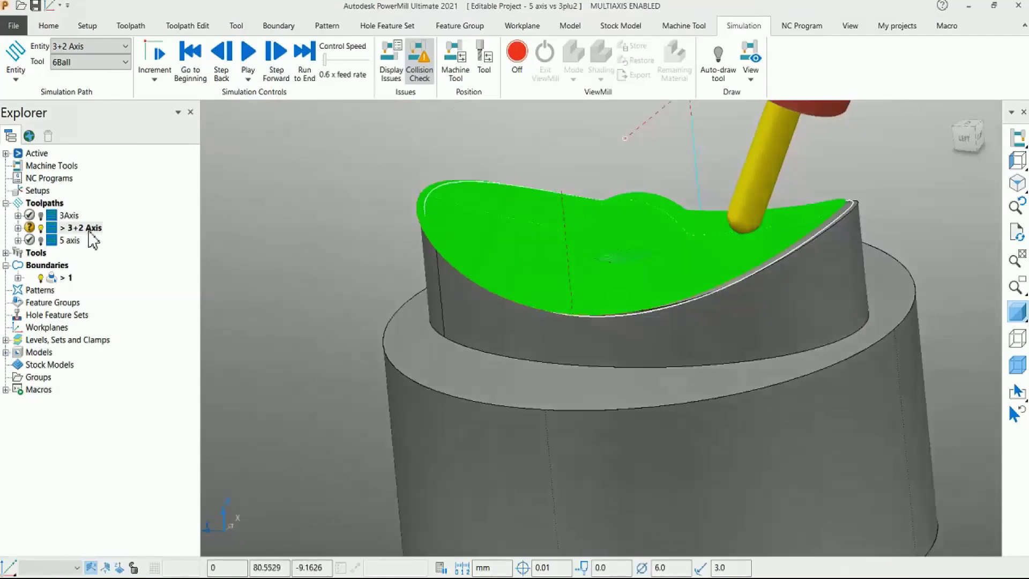
Activate the 5 axis toolpath and simulate it from the pass crossing the dome, watching the tool tilt from the left
double_click(56, 242)
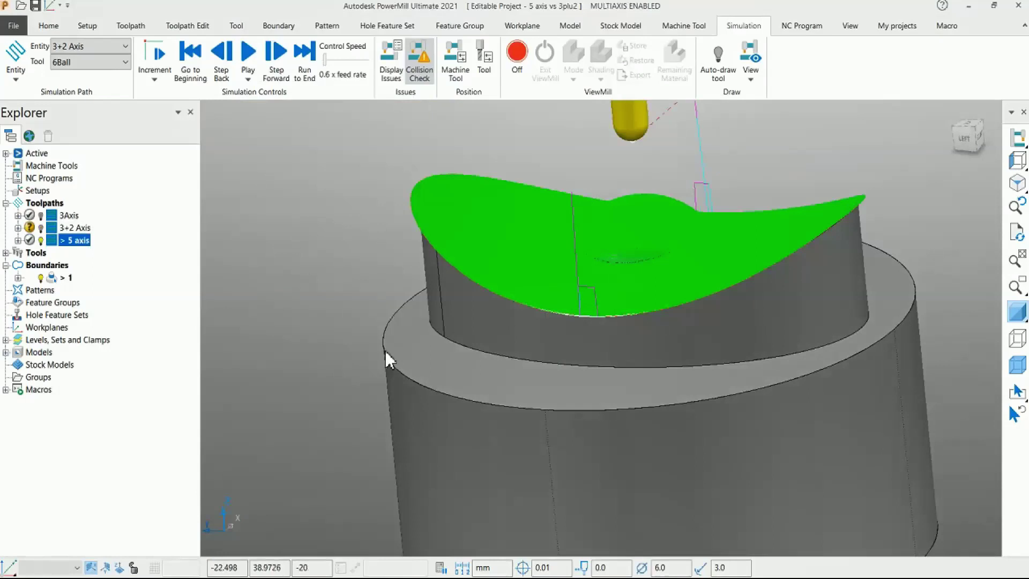
middle_click_drag(389, 345, 676, 169)
scroll(671, 194, "up", 4)
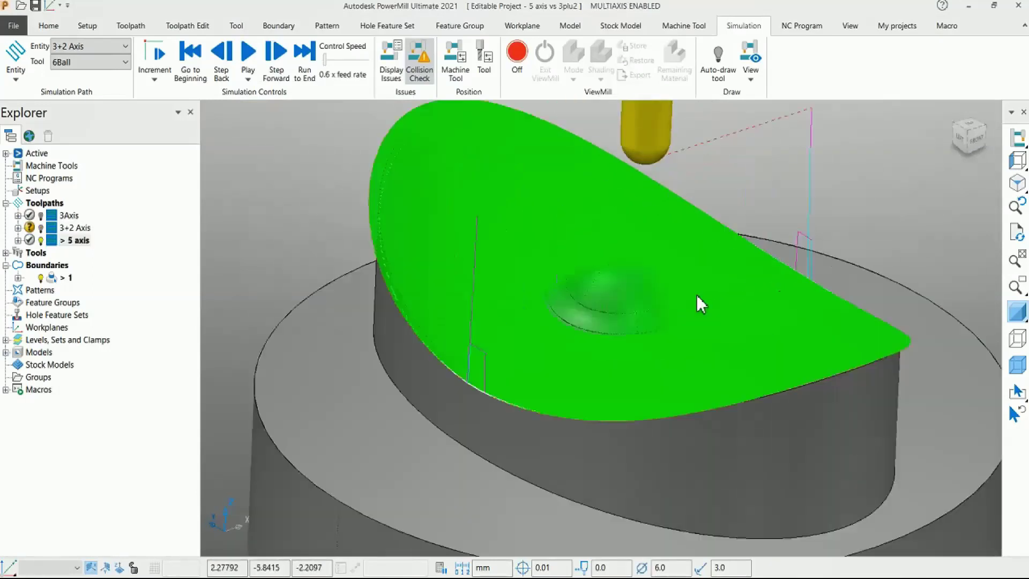
right_click(739, 350)
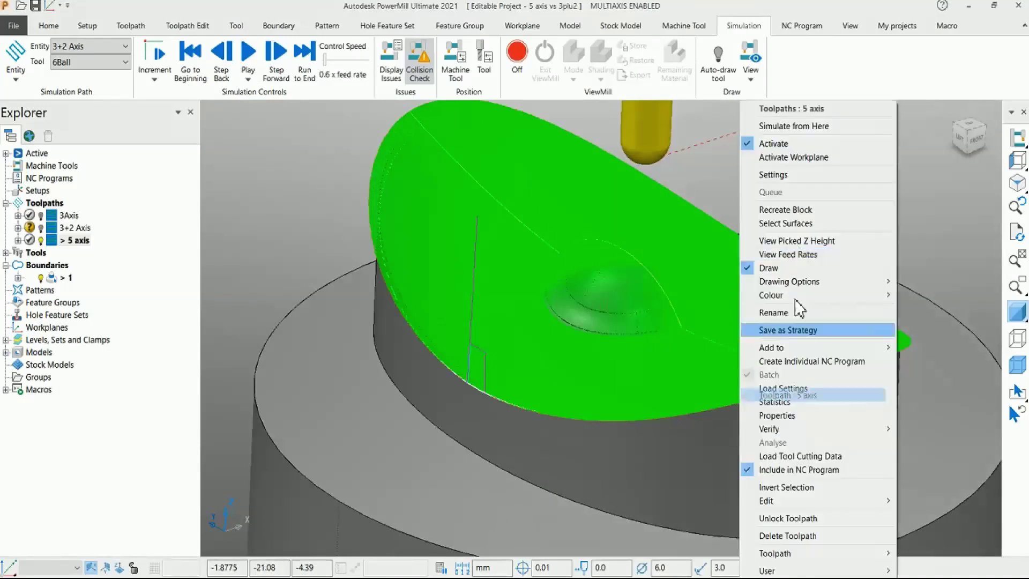
left_click(786, 127)
left_click(248, 53)
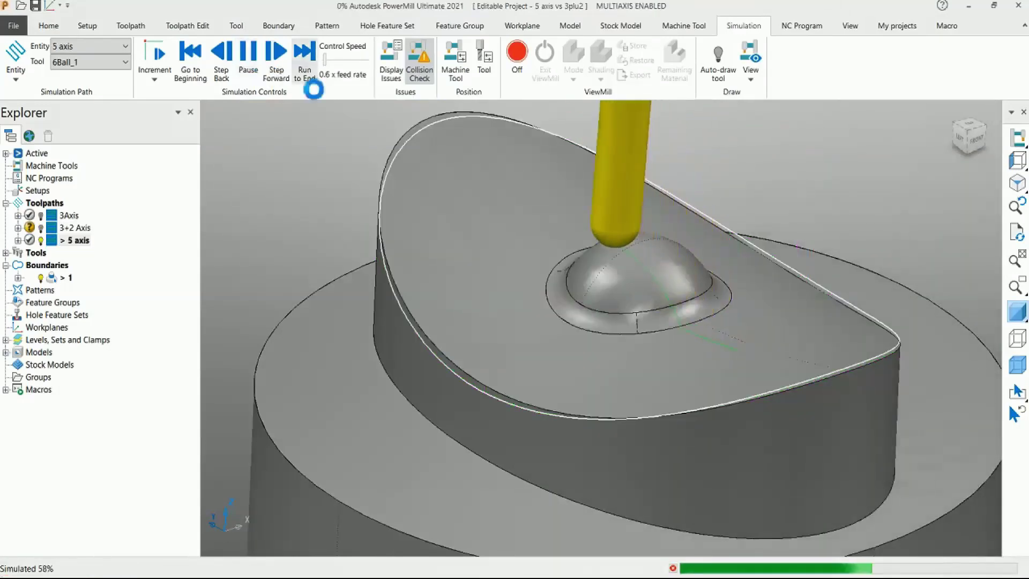
left_click(962, 140)
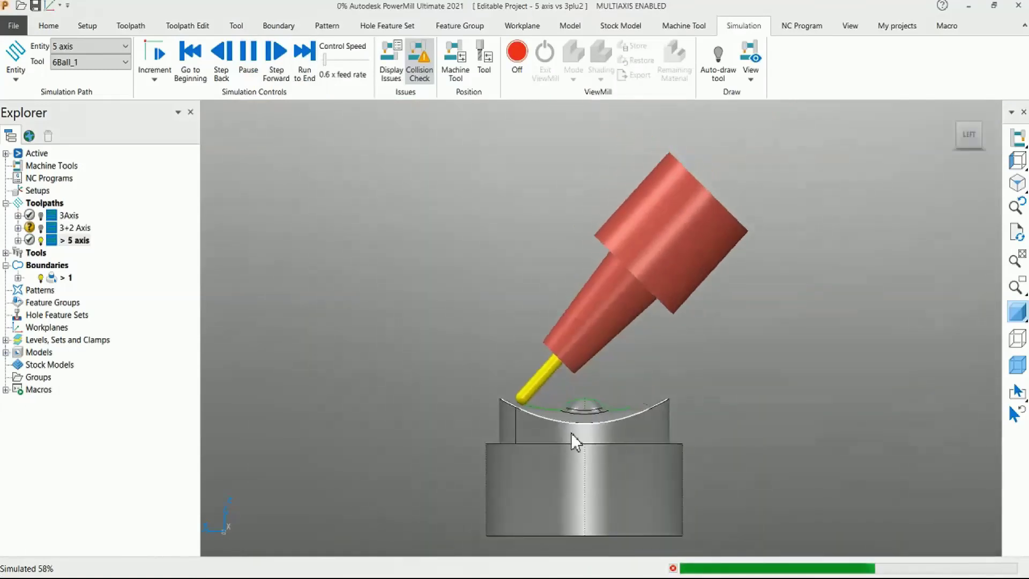
scroll(575, 443, "up", 5)
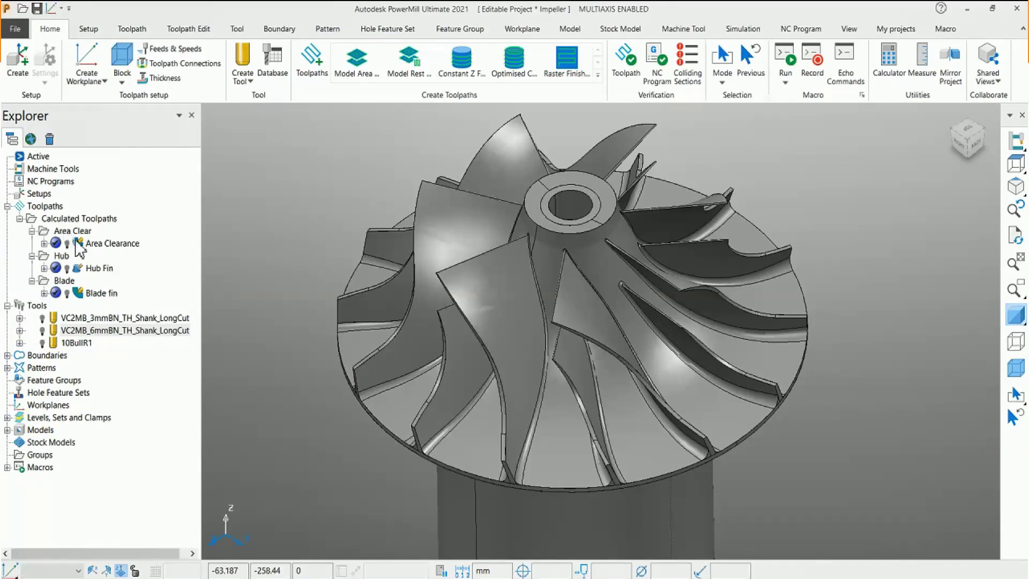
Activate the Area Clearance toolpath in the Impeller project and simulate its opening passes between the blades
double_click(106, 243)
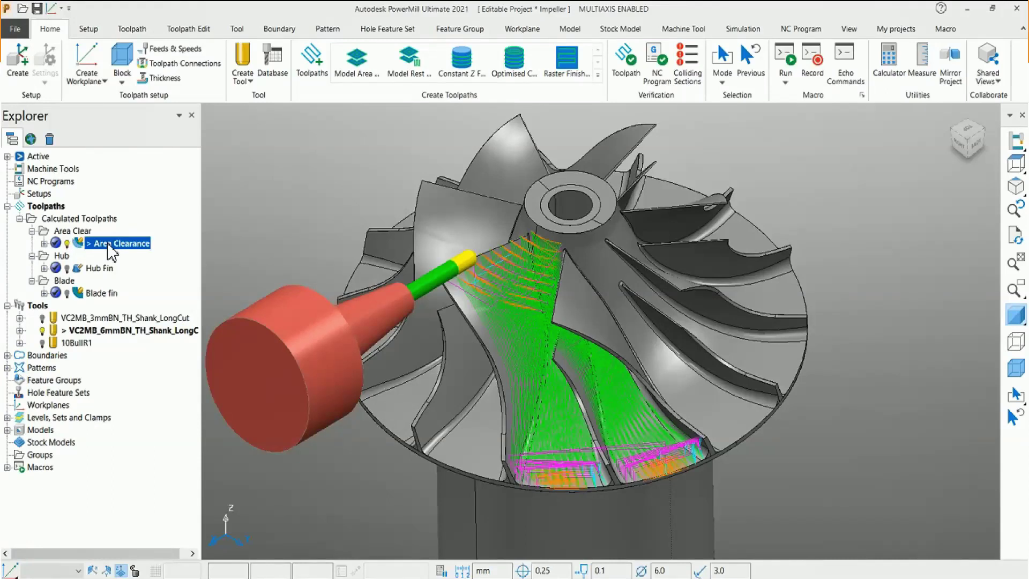
right_click(109, 244)
left_click(165, 142)
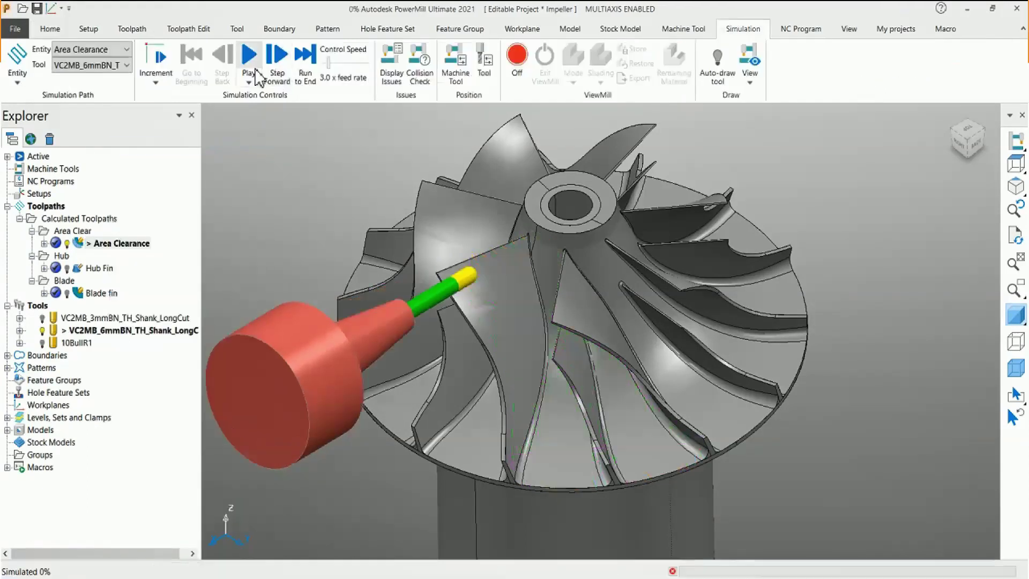
left_click(256, 71)
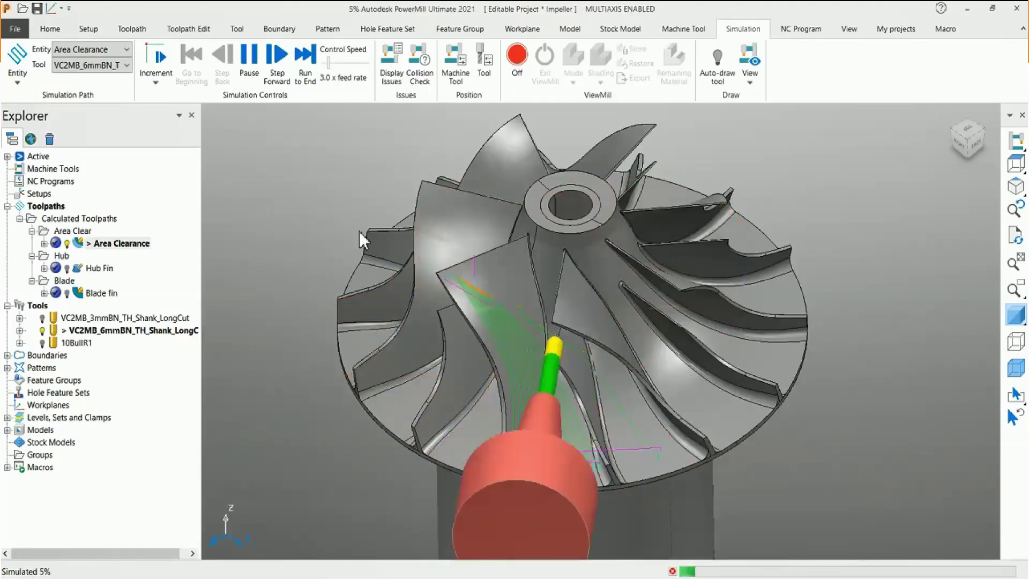
left_click(249, 64)
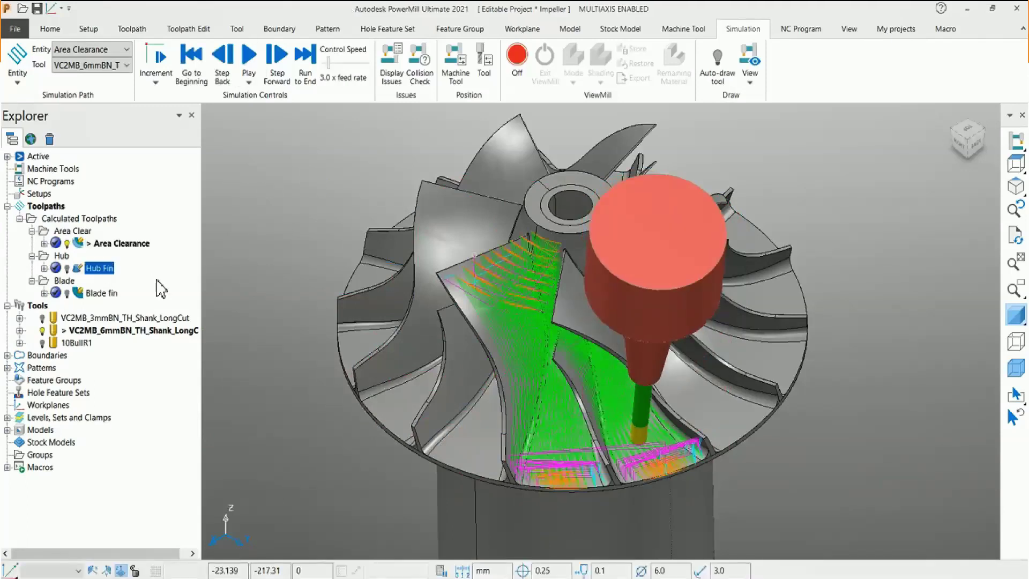
Activate the Hub Fin toolpath and then the Blade fin toolpath, examining each one's passes on the hub floor and blades
middle_click_drag(508, 393, 573, 352)
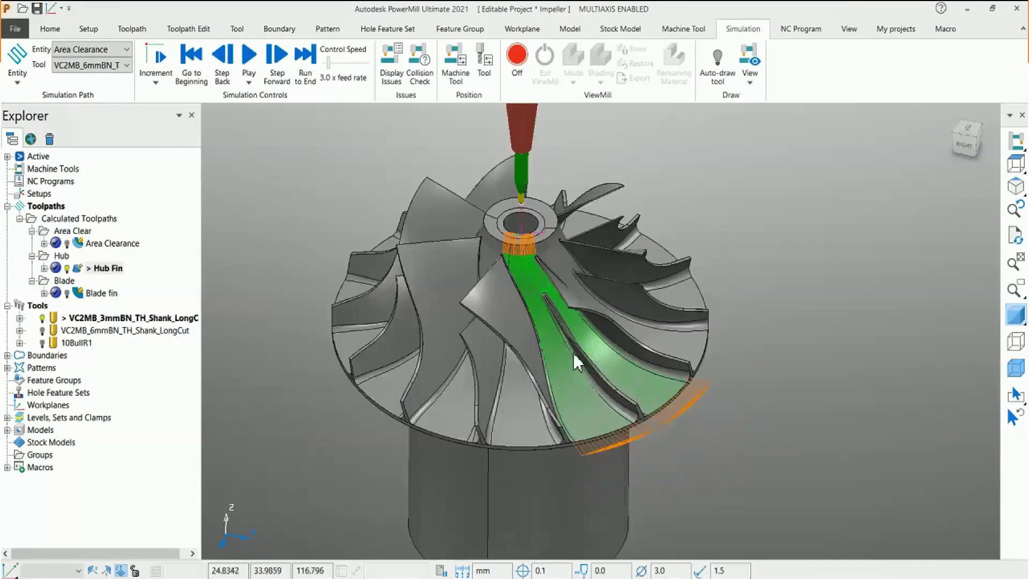
scroll(573, 353, "up", 3)
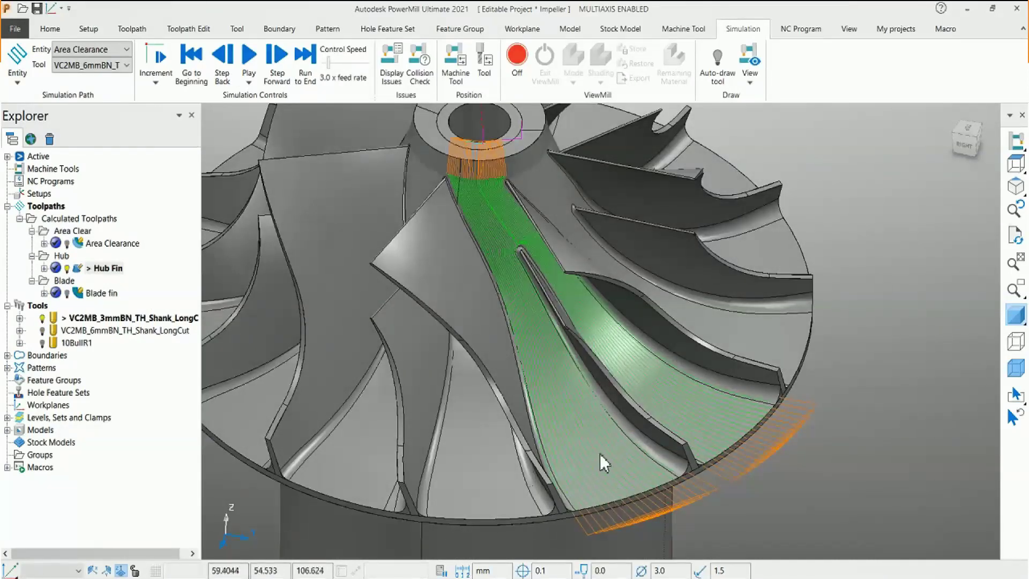
double_click(82, 295)
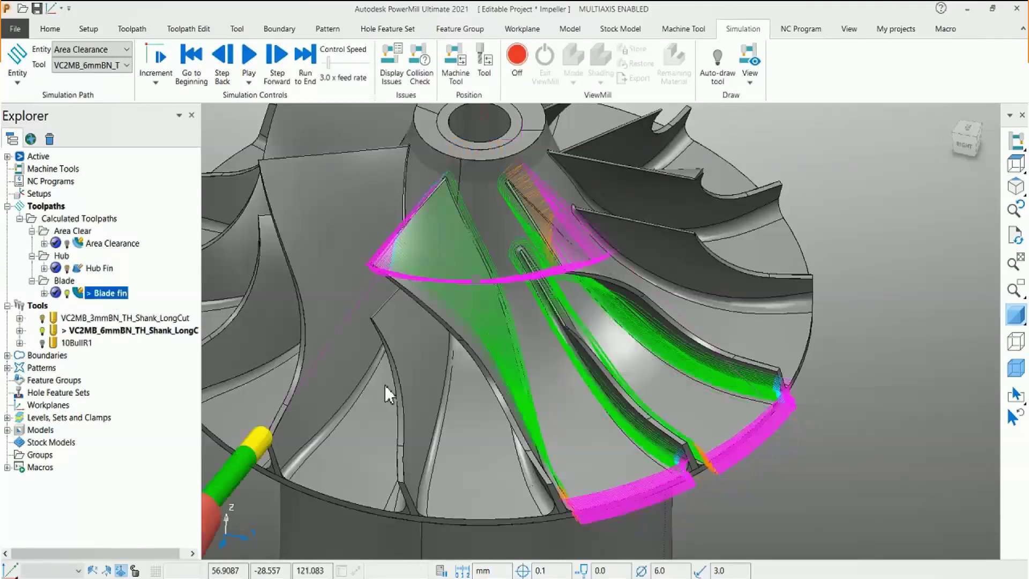
scroll(577, 422, "down", 3)
mouse_move(579, 422)
middle_mouse_down()
mouse_move(484, 425)
mouse_move(431, 364)
middle_mouse_up()
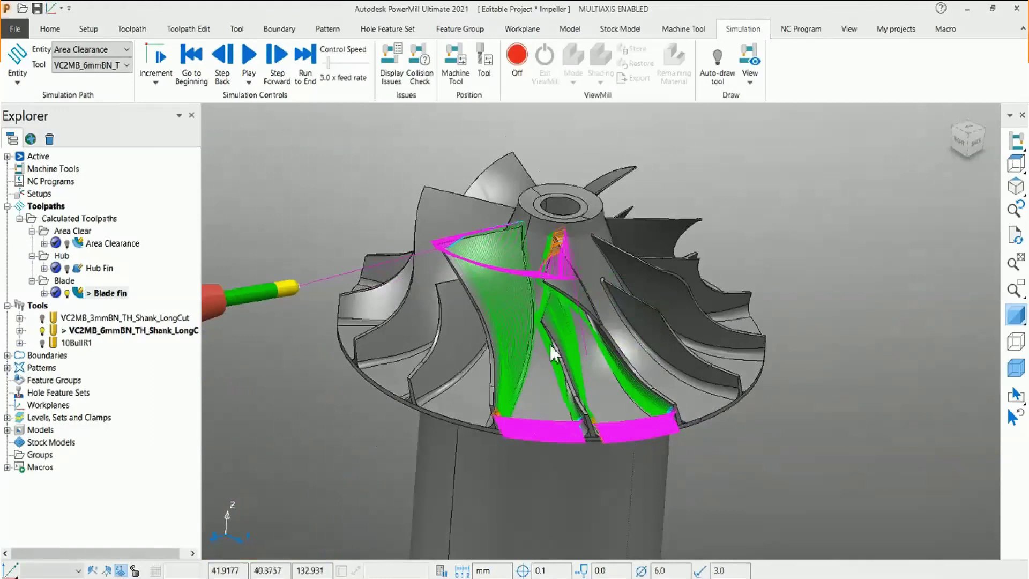
scroll(586, 291, "up", 2)
Deactivate the Blade fin toolpath and orient the view straight down into the channel between two neighbouring blades
double_click(82, 294)
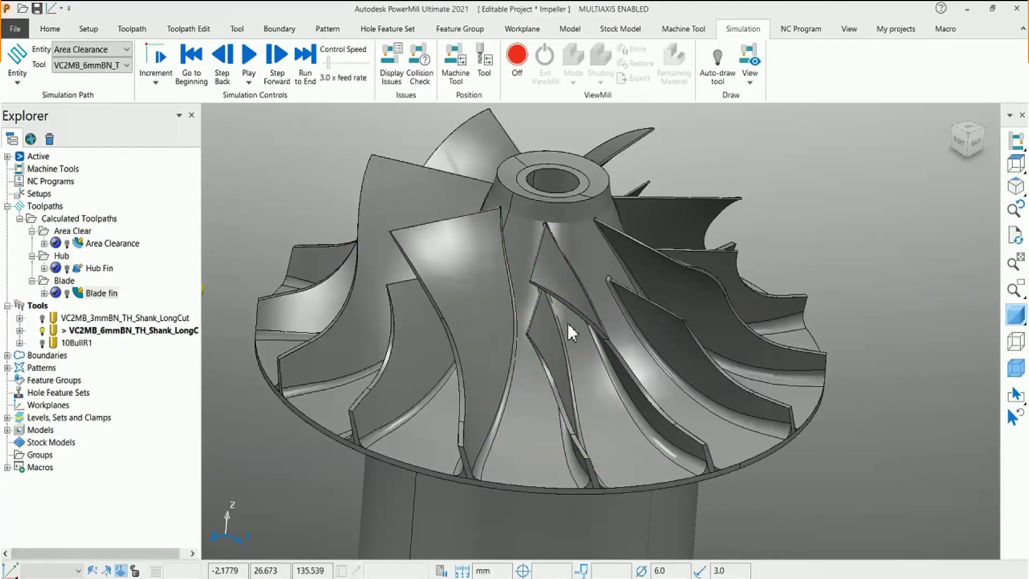
middle_click_drag(421, 435, 592, 399)
scroll(626, 384, "up", 6)
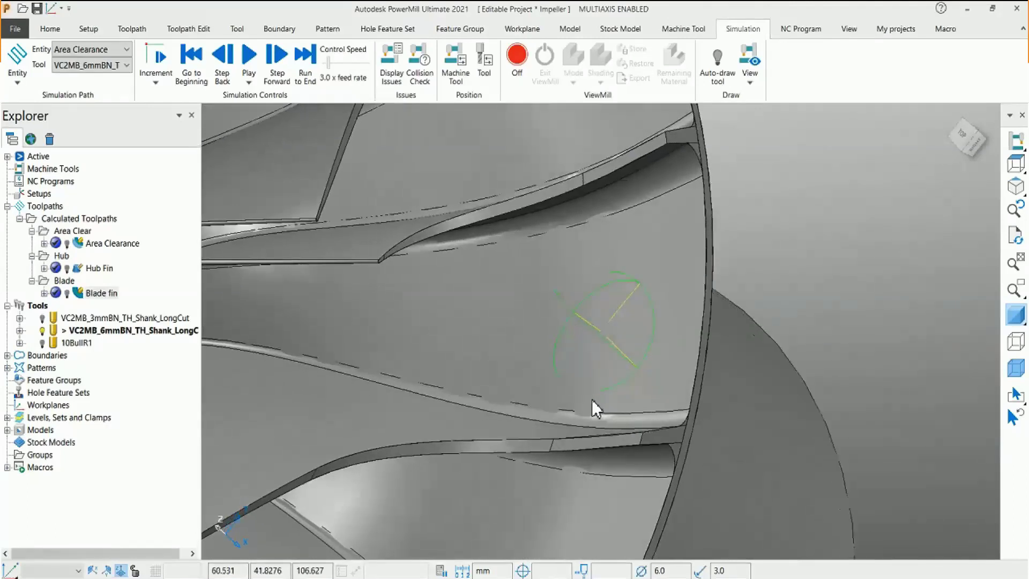
scroll(628, 304, "down", 5)
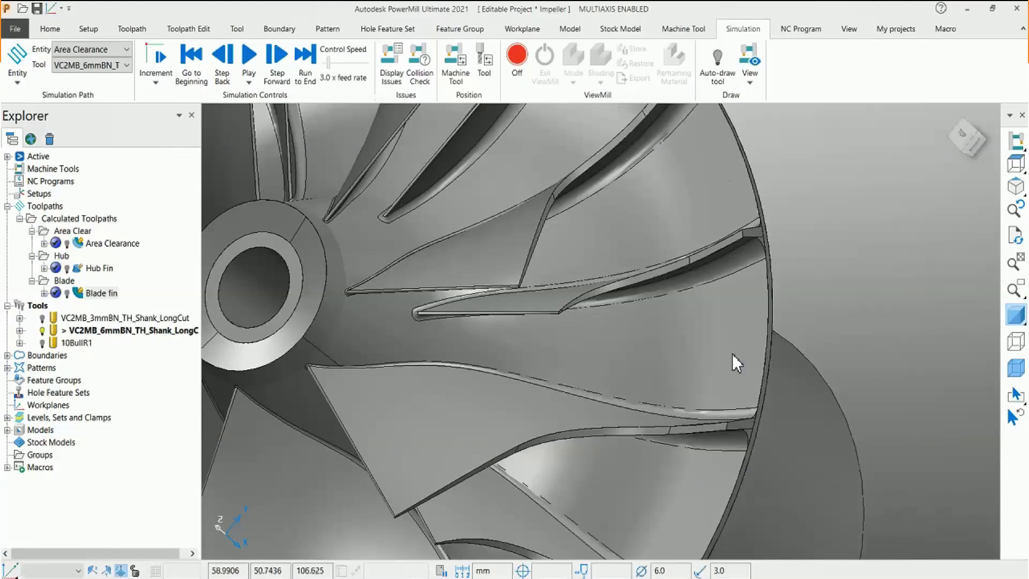
scroll(748, 388, "up", 4)
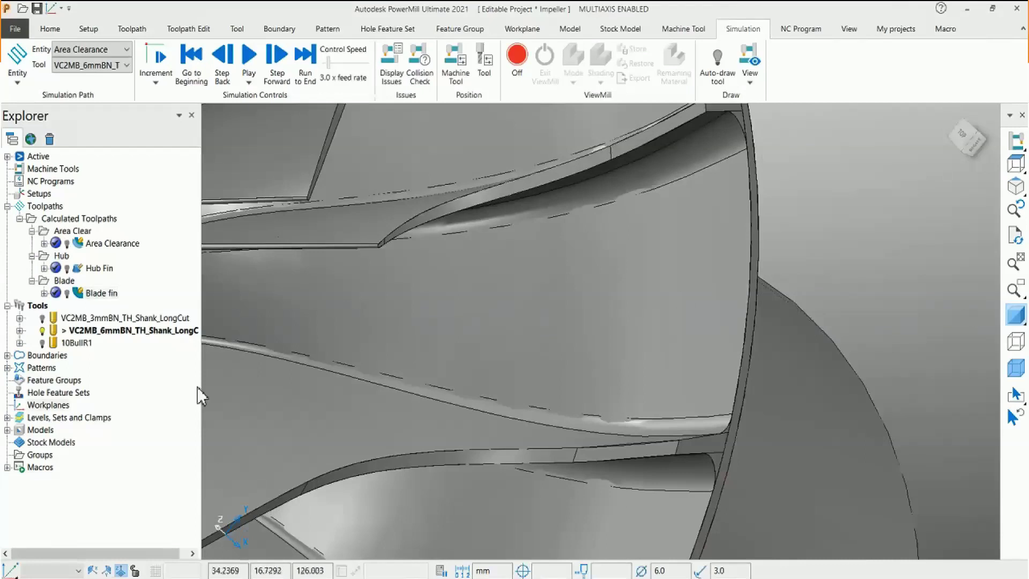
Create workplane 1 aligned to the current view, check its orientation on the impeller and accept it
left_click(47, 405)
right_click(64, 409)
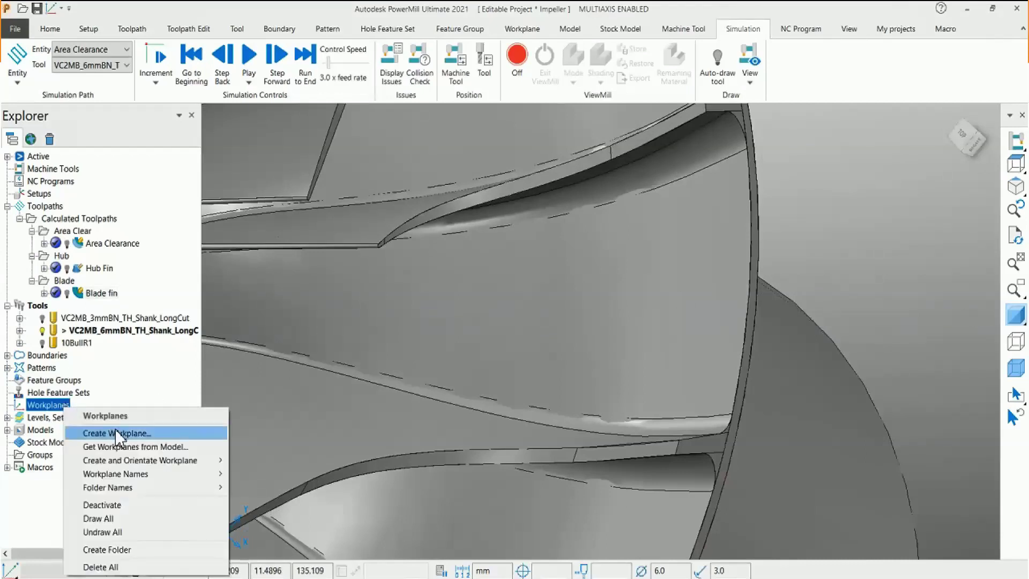
left_click(114, 432)
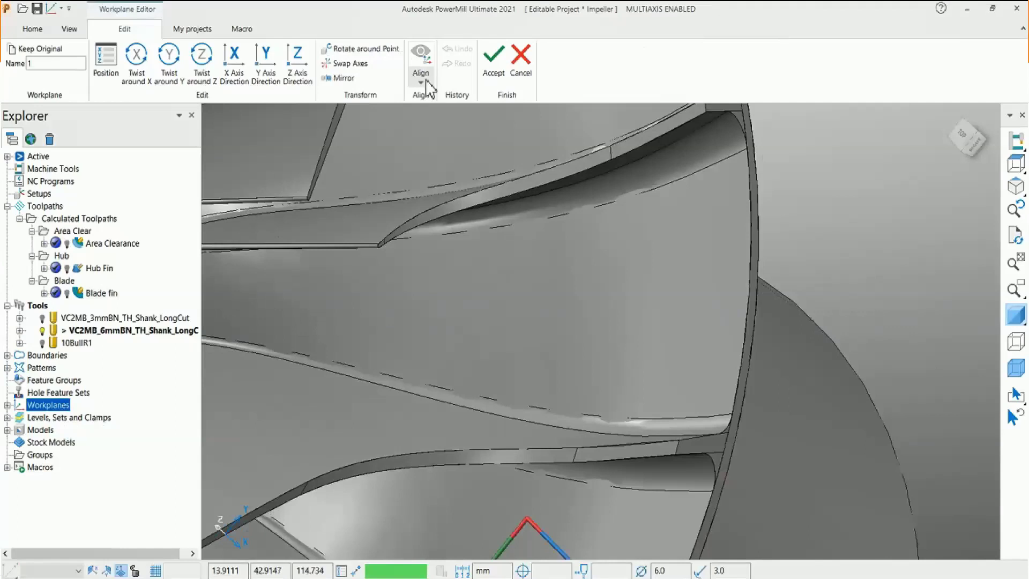
left_click(425, 82)
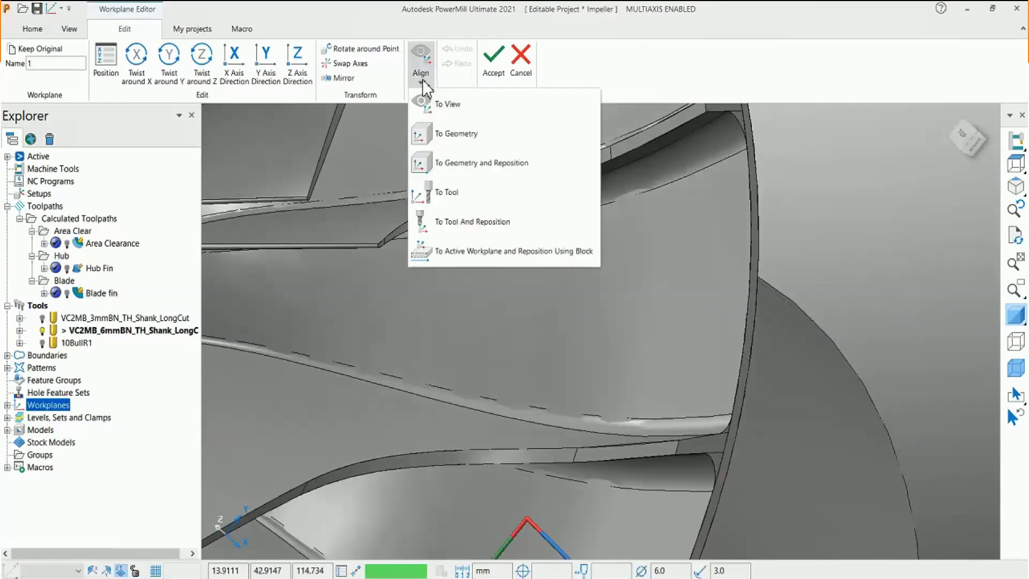
left_click(450, 107)
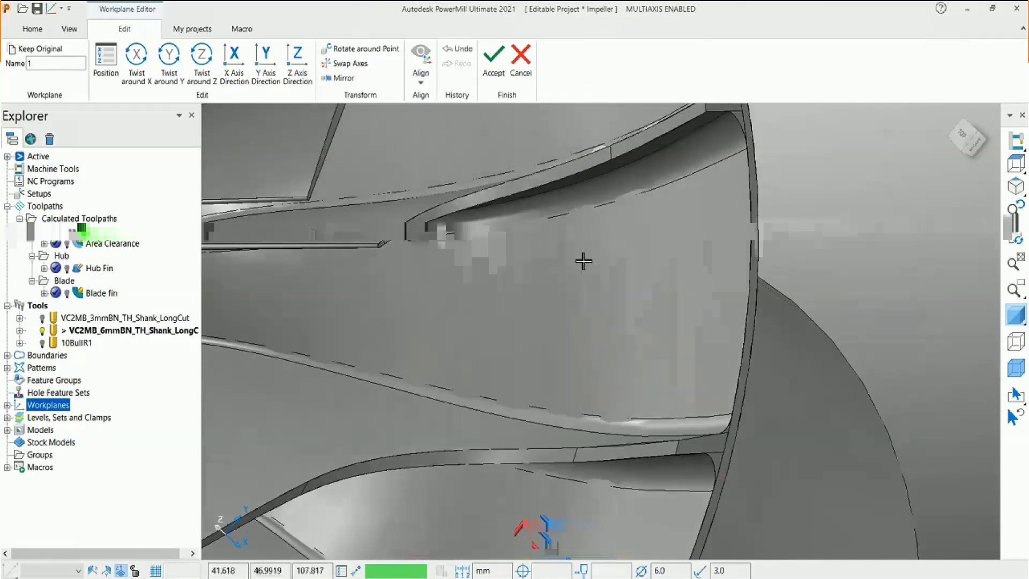
scroll(593, 468, "down", 2)
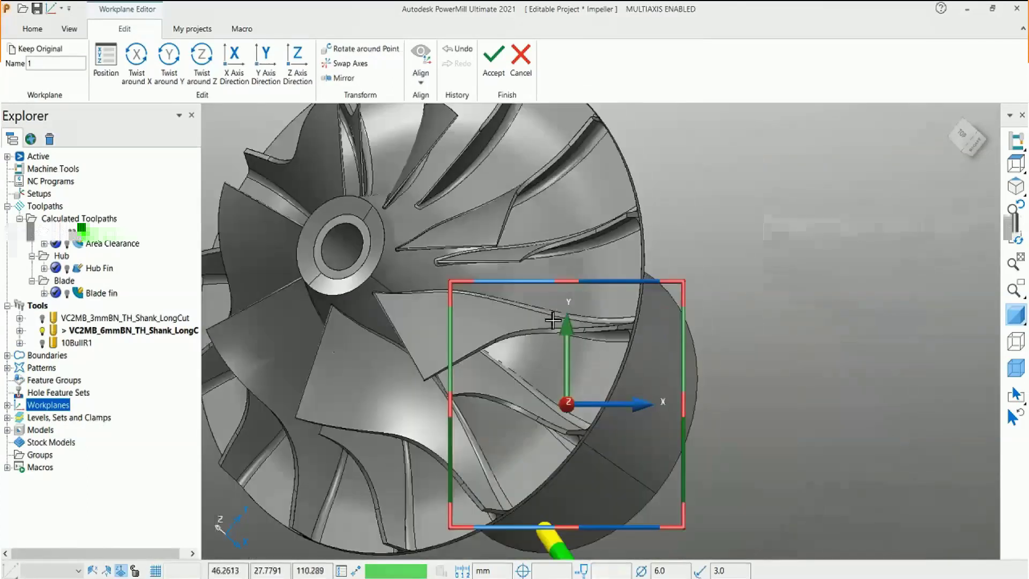
middle_click_drag(594, 467, 602, 299)
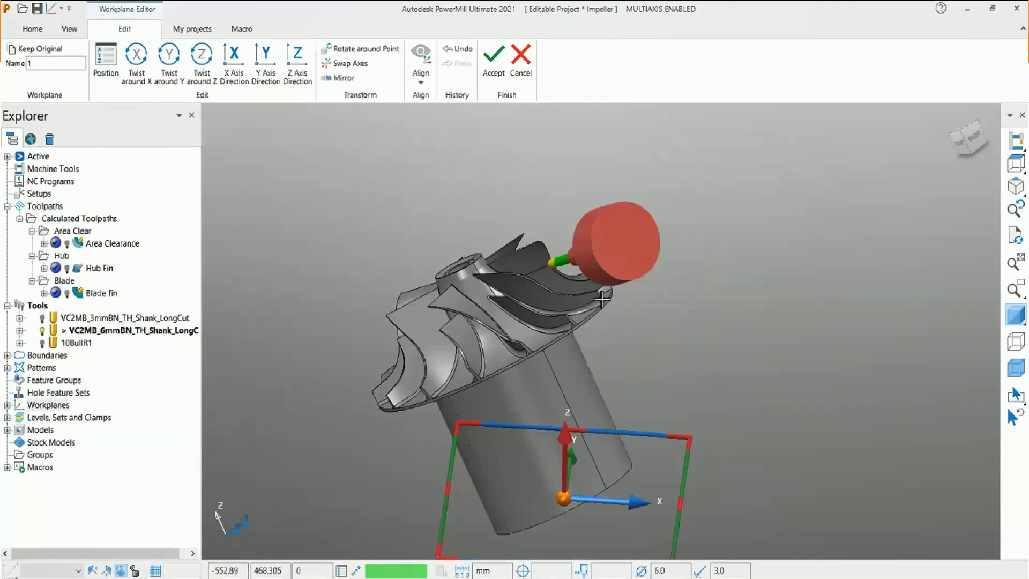
left_click(497, 76)
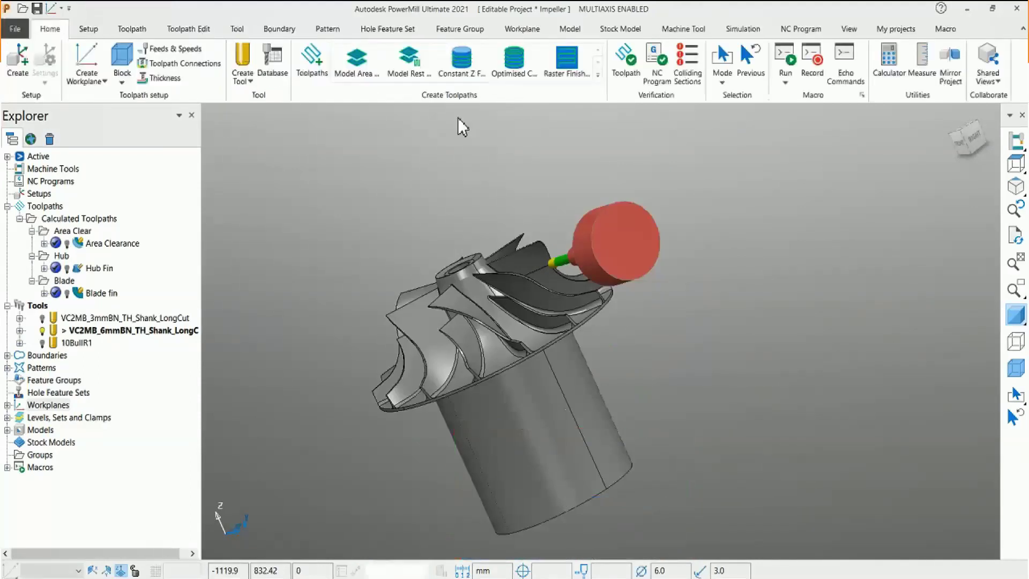
Activate workplane 1 and look along its Z axis at the channel between the two blades
key("ctrl+5")
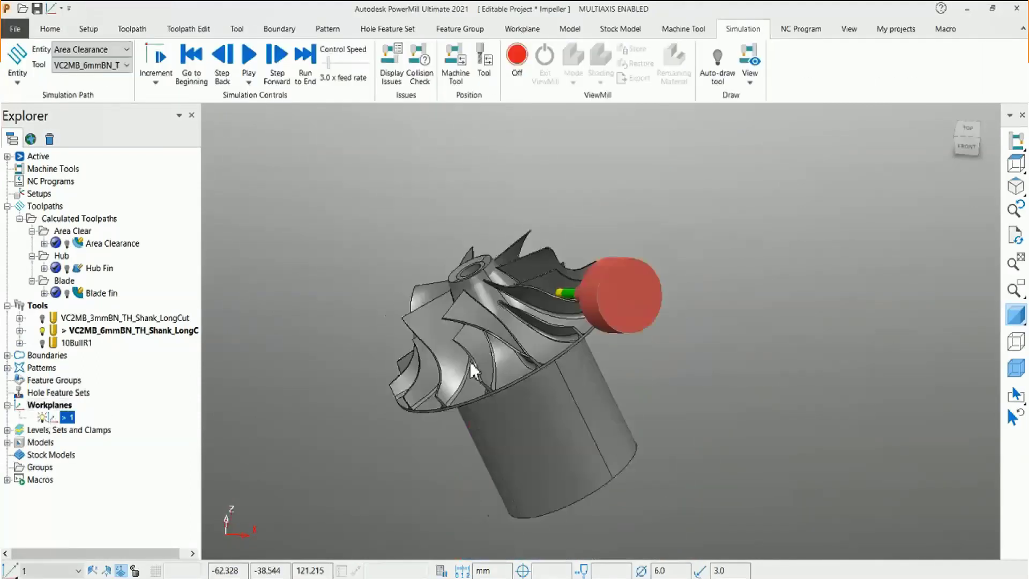
scroll(622, 251, "up", 5)
scroll(485, 337, "up", 3)
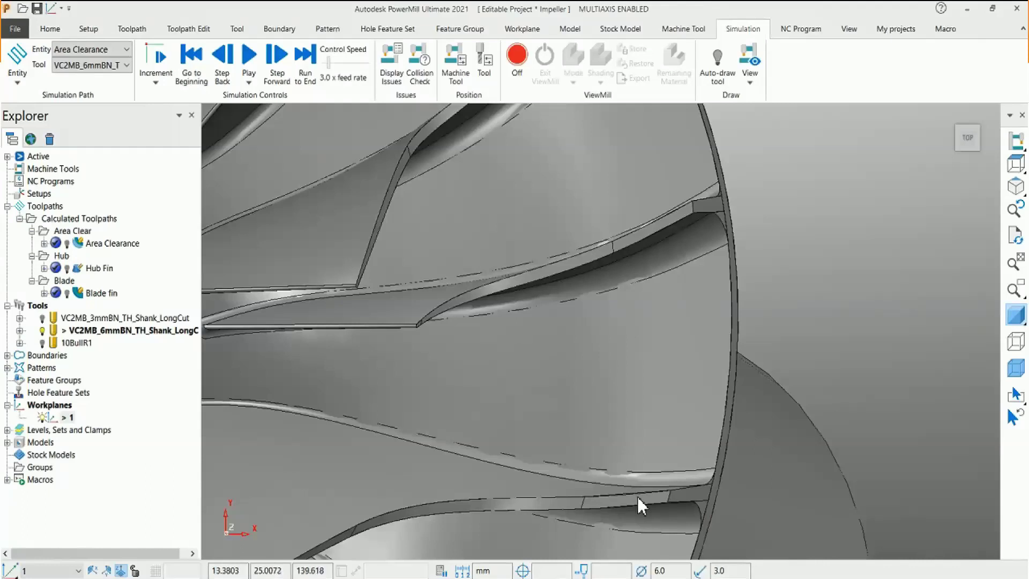
Create a user-defined boundary by sketching a four-sided line outline around the outer part of the channel between the blades
right_click(43, 355)
mouse_move(137, 174)
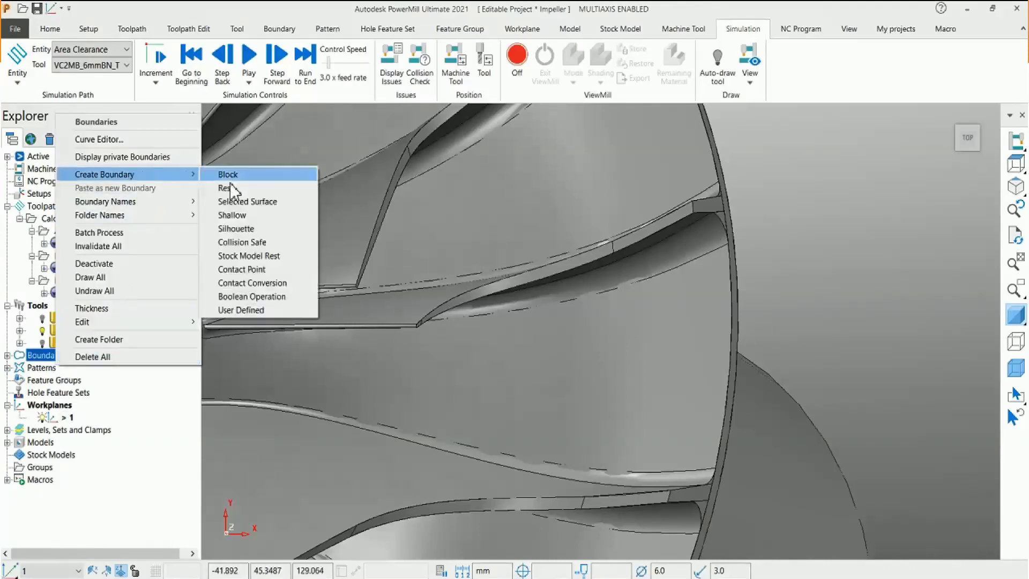
left_click(240, 309)
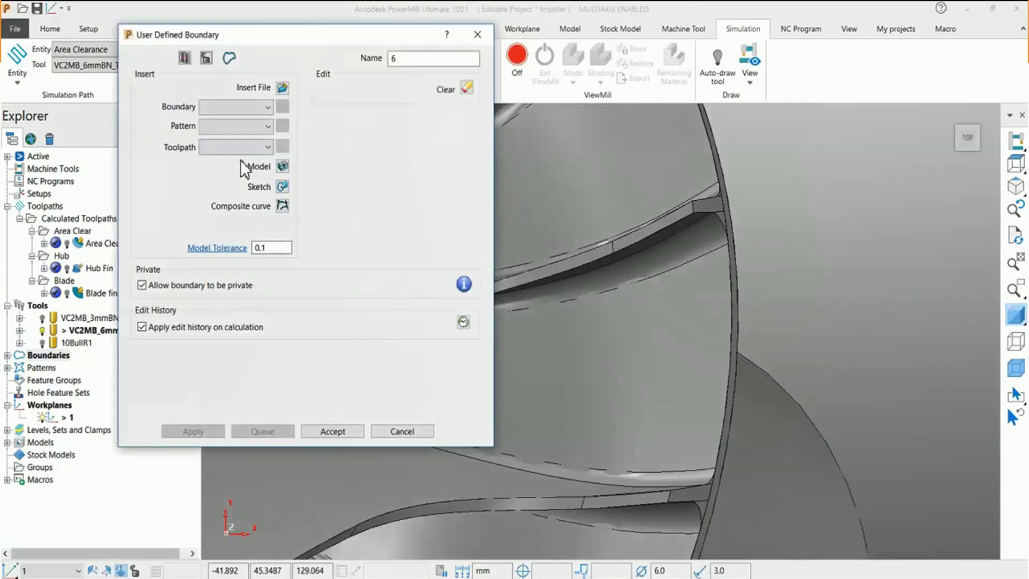
left_click(283, 187)
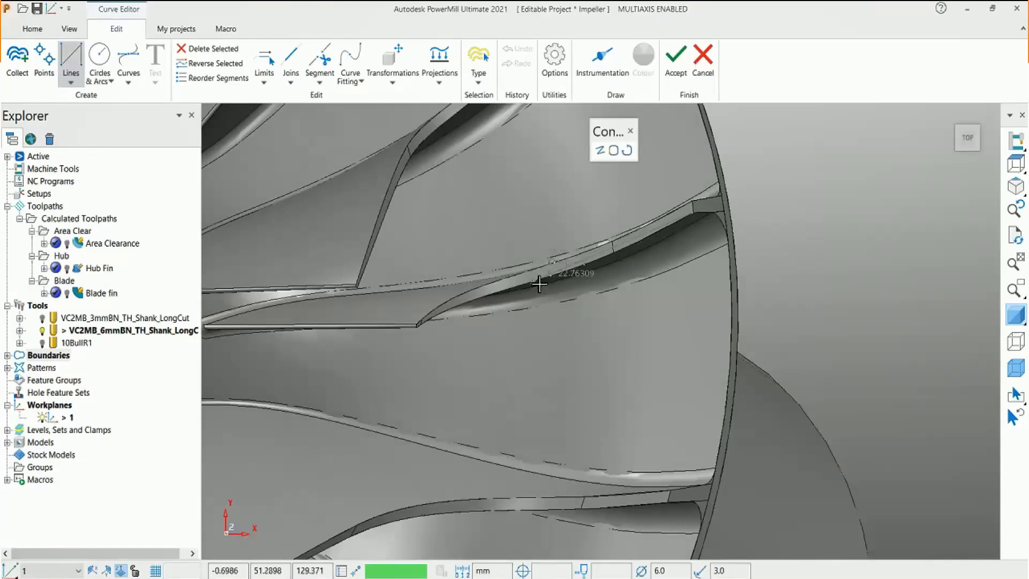
left_click(528, 282)
left_click(406, 509)
left_click(668, 506)
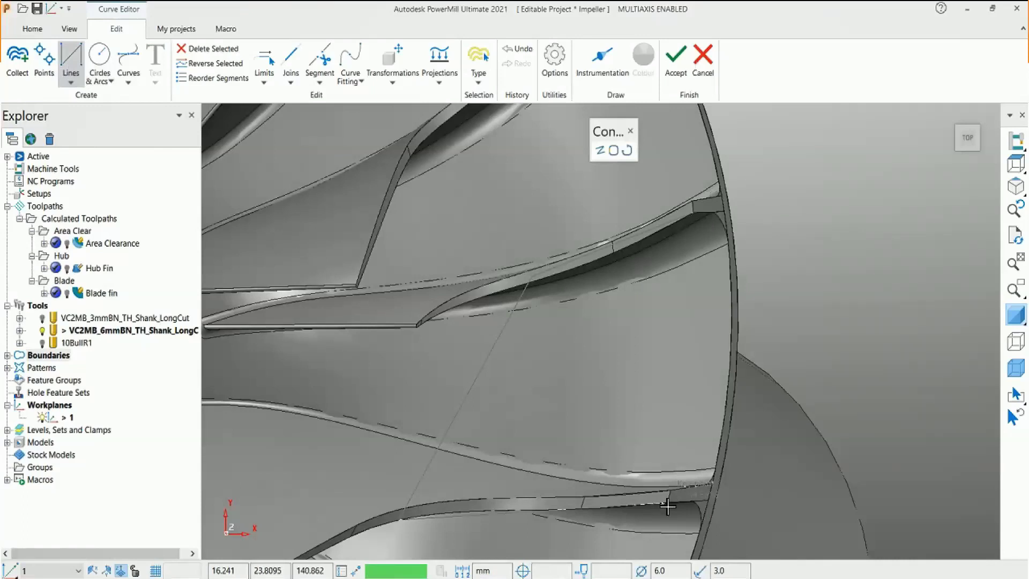
left_click(700, 219)
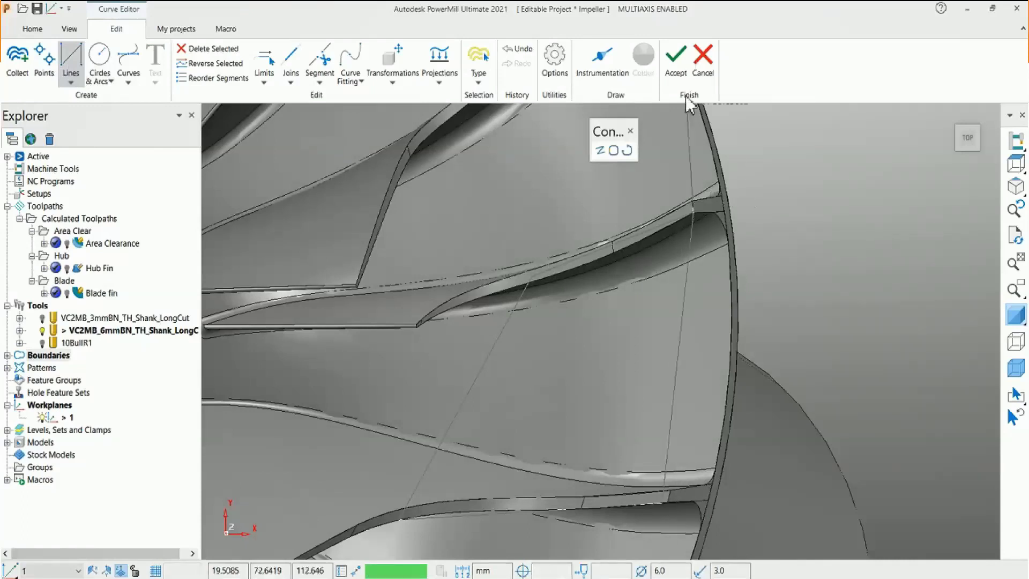
left_click(676, 63)
left_click(332, 432)
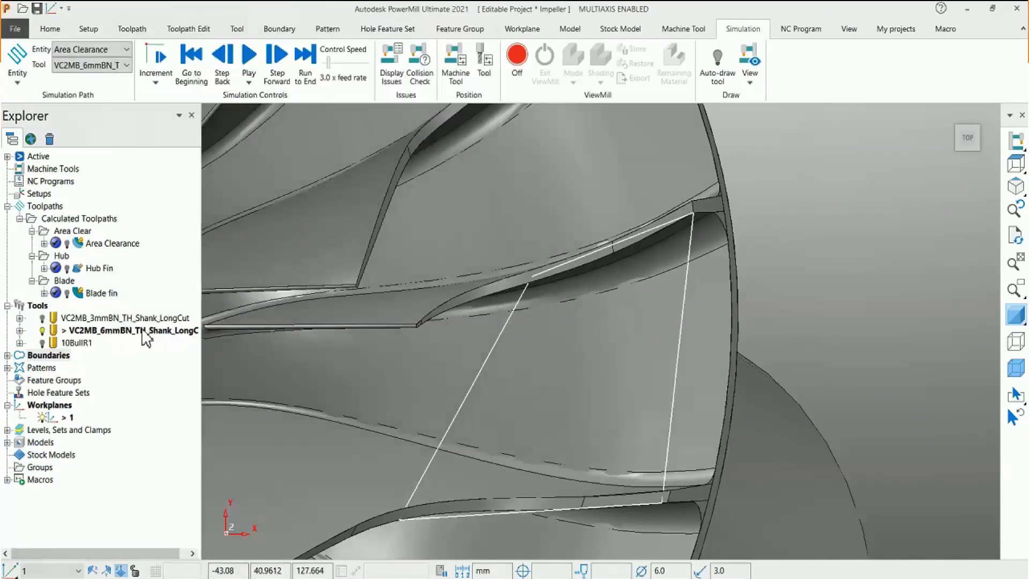
Start a Model Area Clearance toolpath on workplane 1 and set its block's coordinate system to Global Transform
left_click(50, 29)
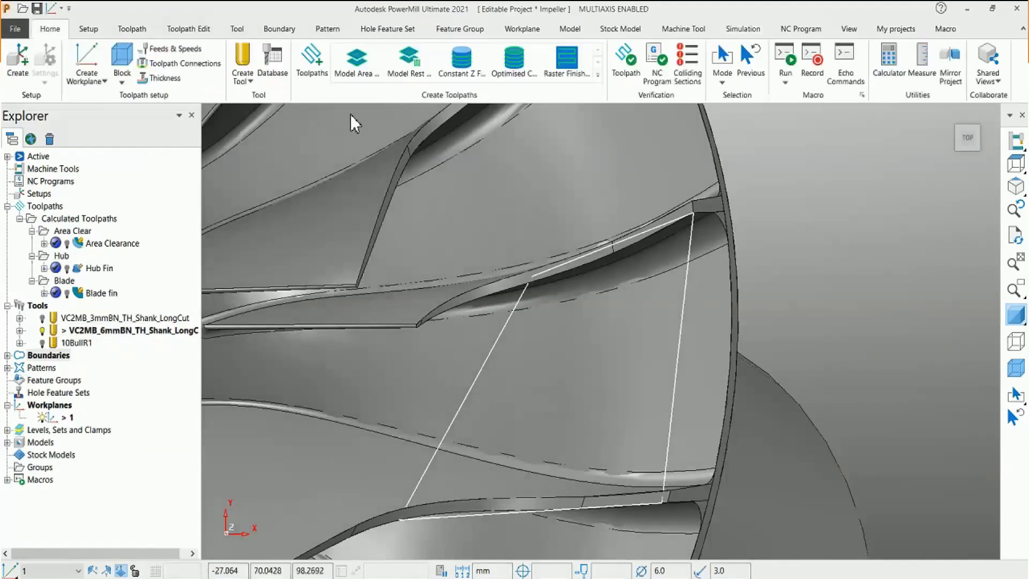
left_click(356, 60)
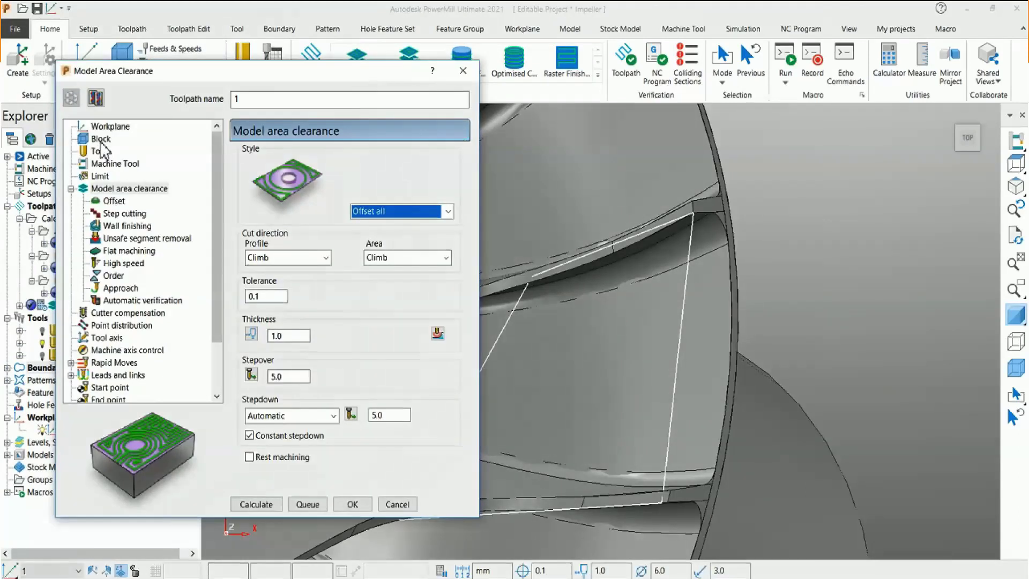
left_click(100, 139)
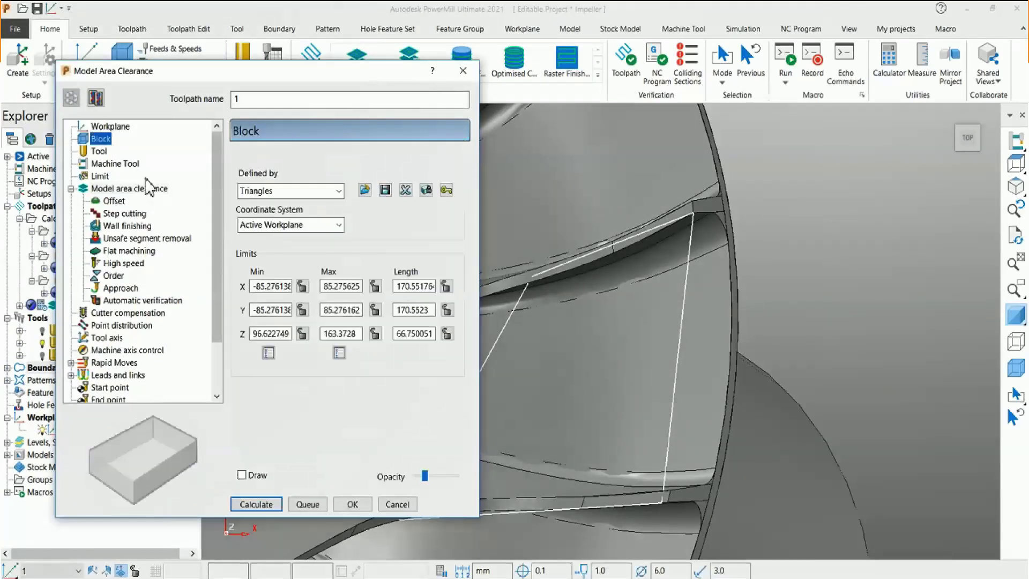
left_click(110, 127)
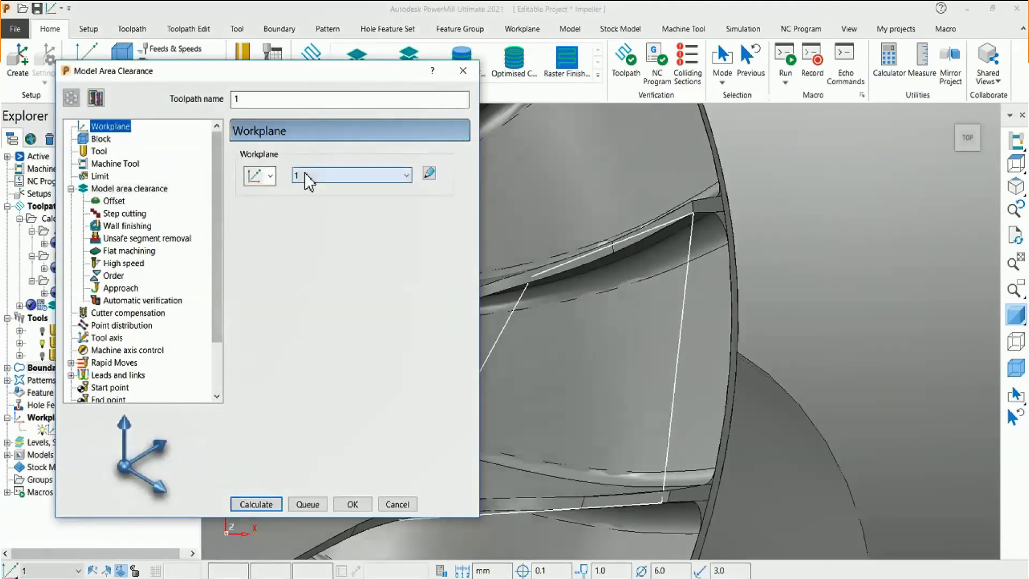
left_click(100, 139)
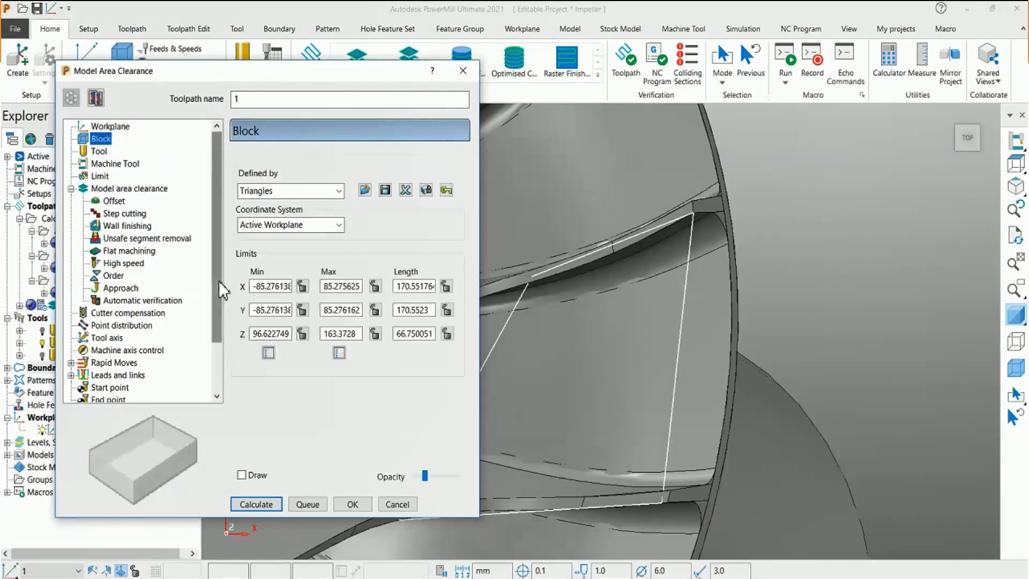
left_click(274, 225)
left_click(275, 253)
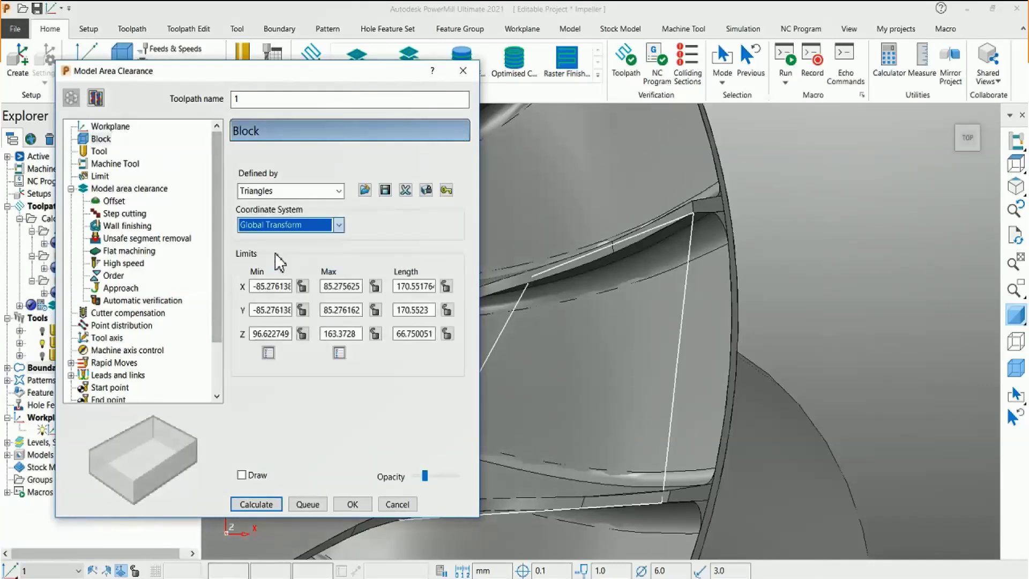
Display the block around the impeller to check it against the boundary, and open the toolpath's tool settings
left_click(1015, 367)
scroll(775, 339, "down", 5)
middle_click_drag(668, 345, 647, 358)
scroll(622, 397, "up", 4)
mouse_move(622, 396)
middle_mouse_down()
mouse_move(623, 237)
mouse_move(605, 392)
middle_mouse_up()
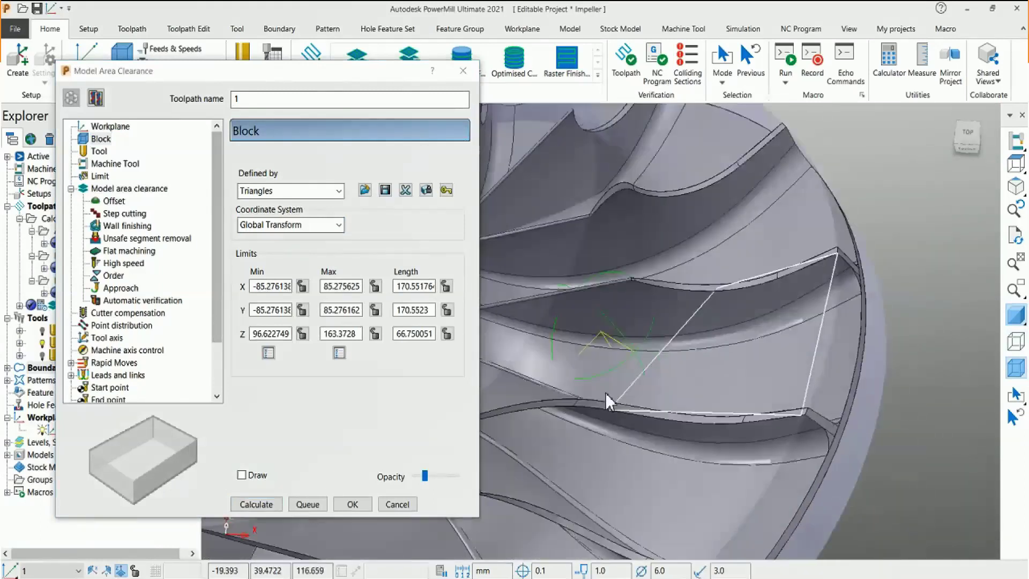
left_click(100, 151)
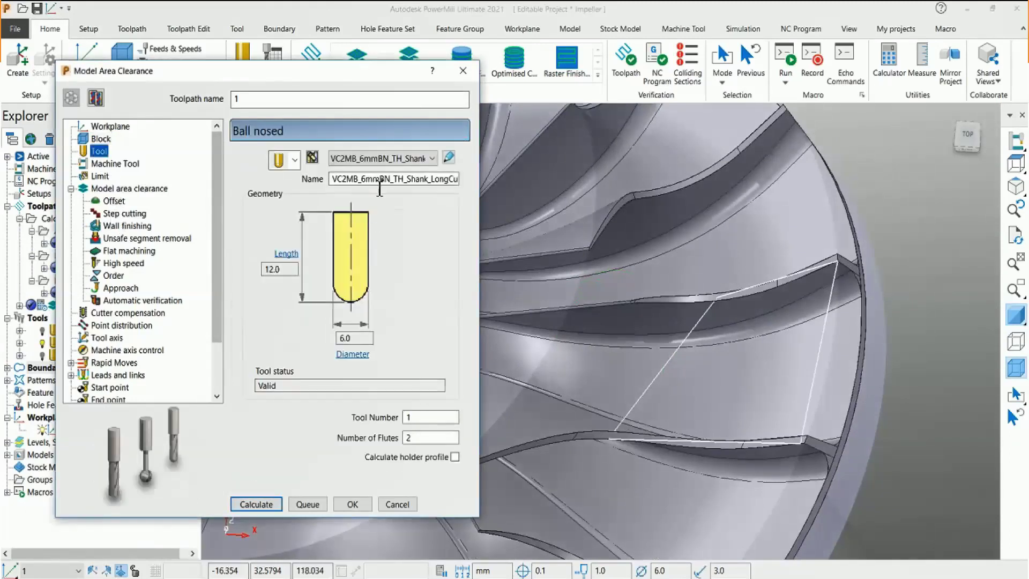
Select tool 10BullR1 for the Model Area Clearance toolpath, set the stepover to 7 and stepdown to 2, and calculate it
left_click(375, 160)
left_click(372, 210)
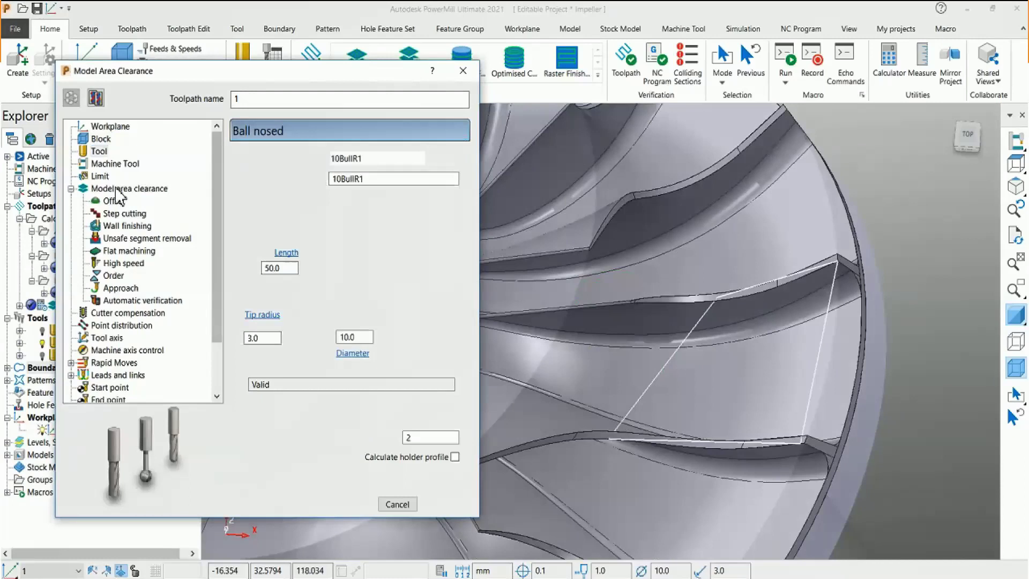
left_click(121, 188)
double_click(296, 377)
type("7")
double_click(380, 416)
type("2")
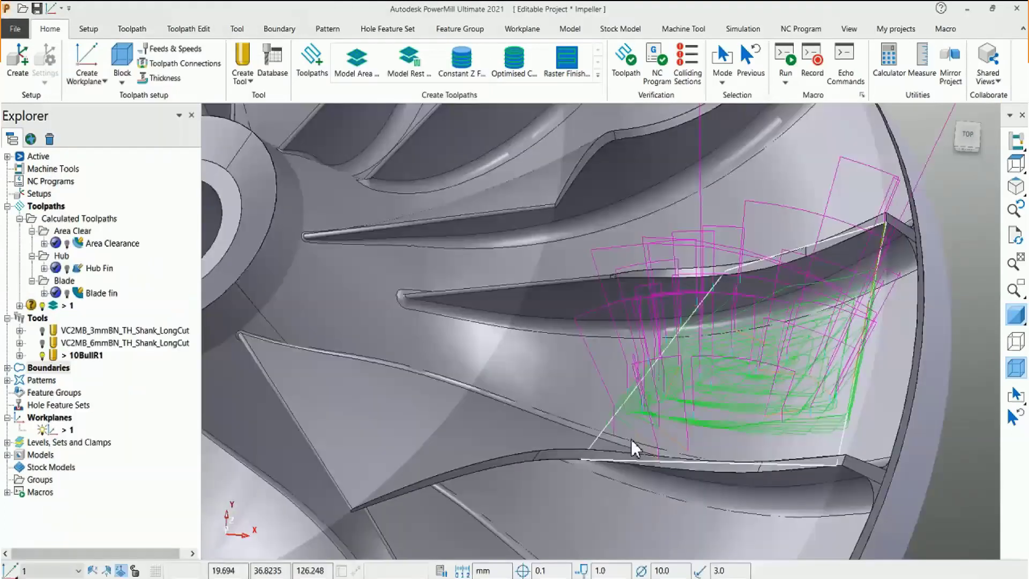
Inspect the calculated 3+2 area clearance toolpath between the impeller blades from several angles
middle_click_drag(631, 442, 528, 464)
middle_click_drag(663, 394, 622, 390)
scroll(624, 386, "up", 2)
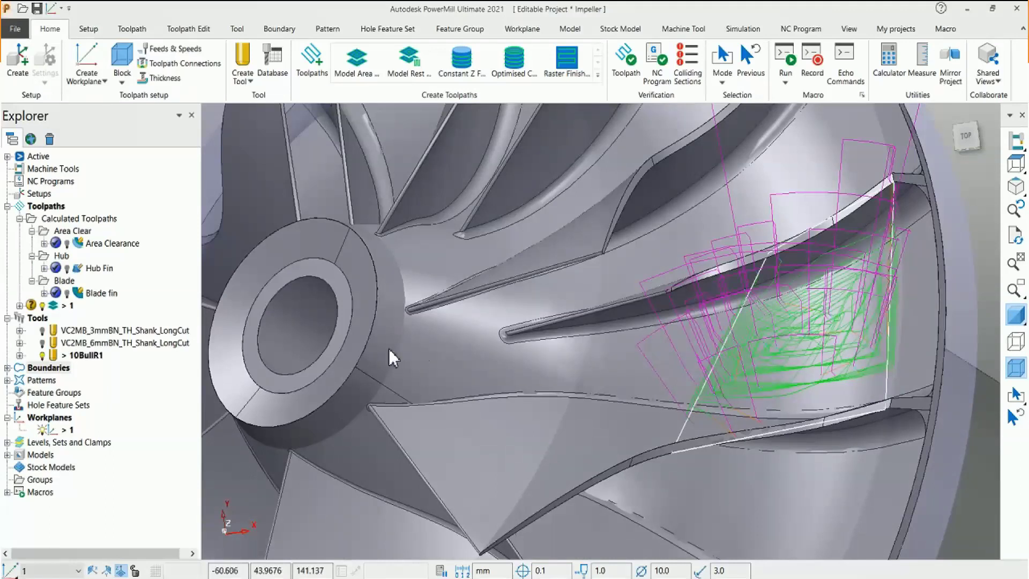
scroll(584, 340, "down", 1)
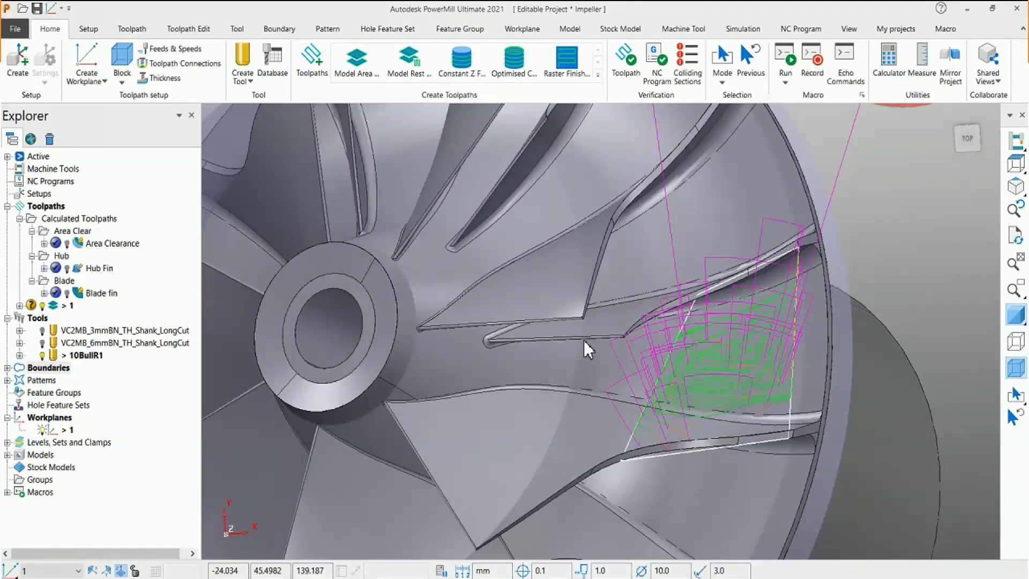
scroll(586, 341, "down", 2)
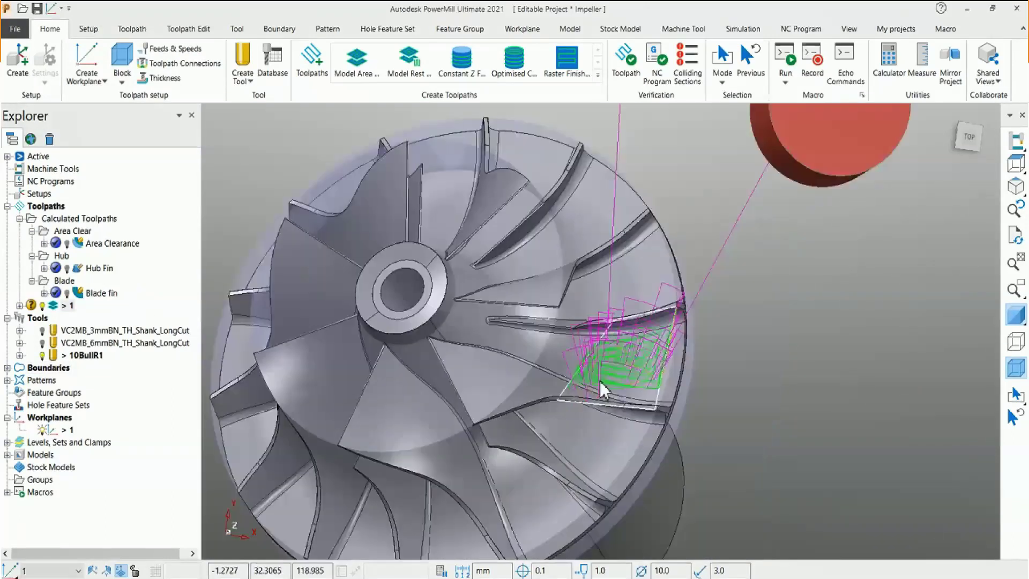
middle_click_drag(599, 380, 633, 296)
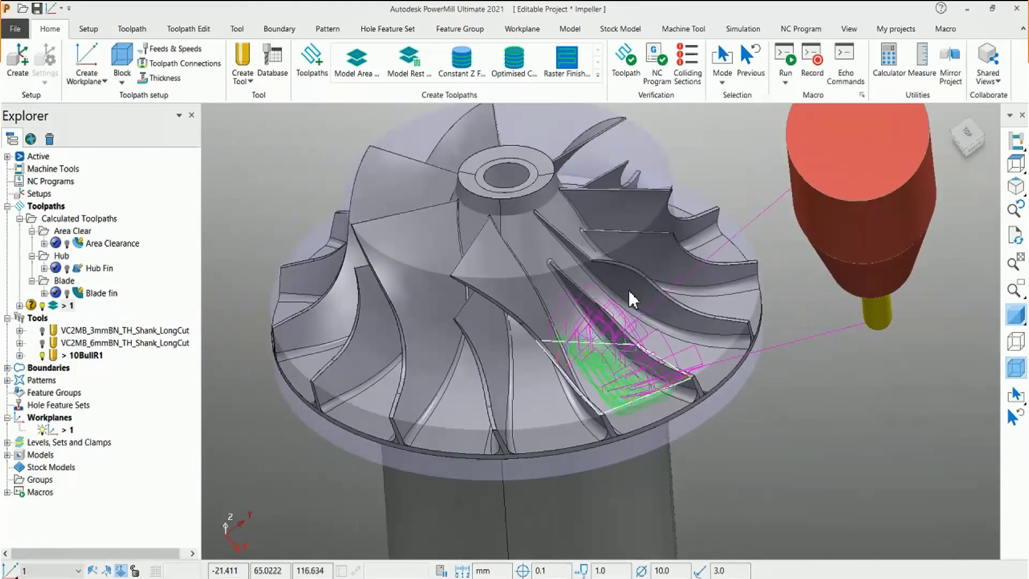
Activate the Area Clearance toolpath and review its blisk settings and its coverage between the blades
double_click(83, 244)
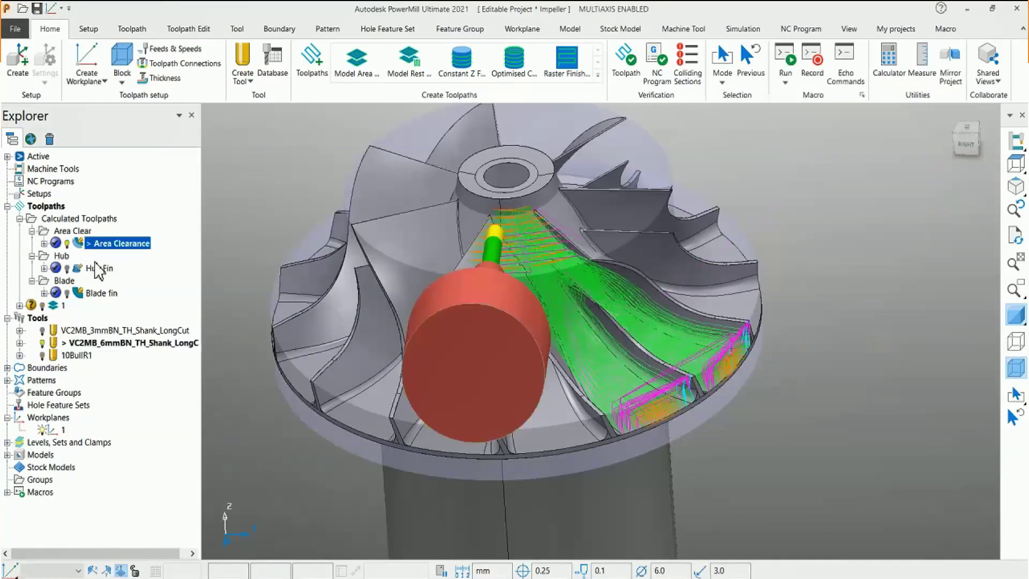
right_click(133, 250)
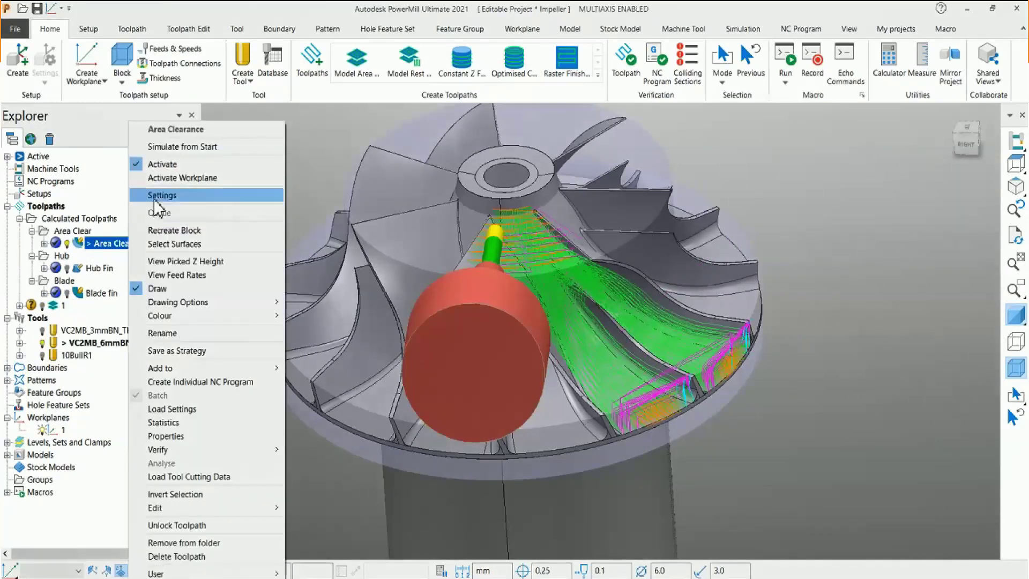
left_click(157, 195)
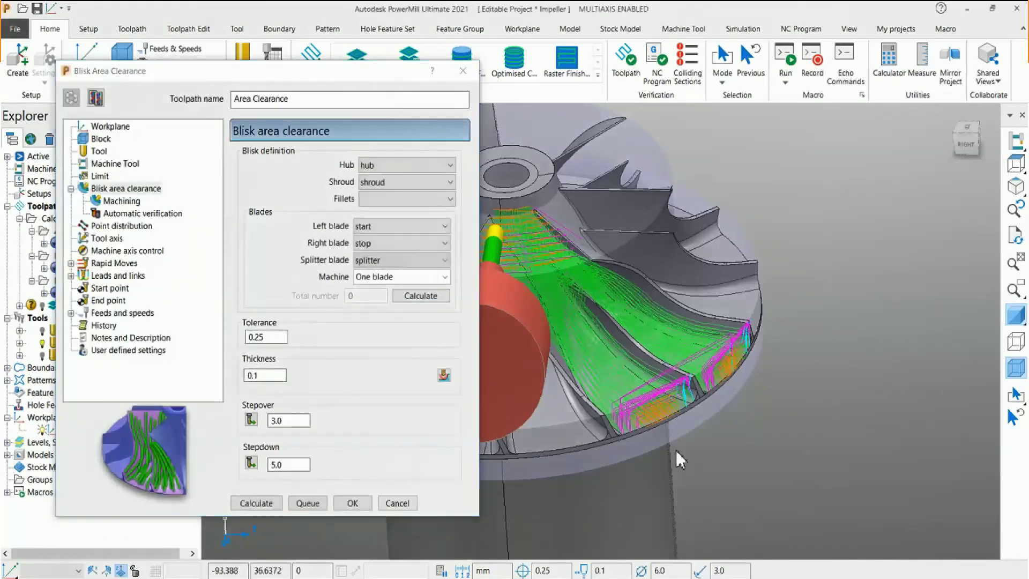
middle_click_drag(675, 451, 657, 342)
scroll(647, 321, "down", 3)
scroll(557, 271, "up", 4)
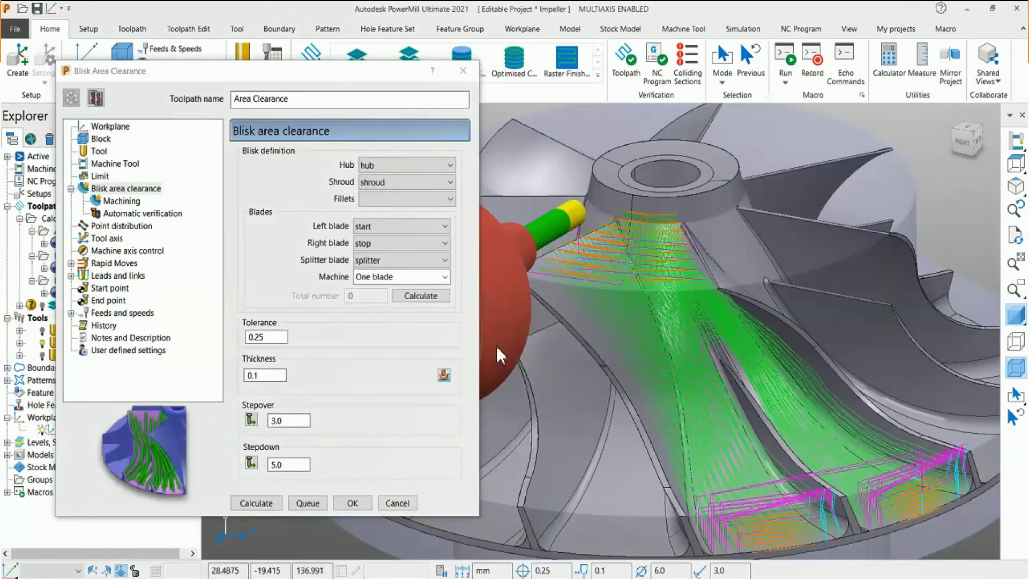
left_click(399, 503)
scroll(571, 293, "down", 2)
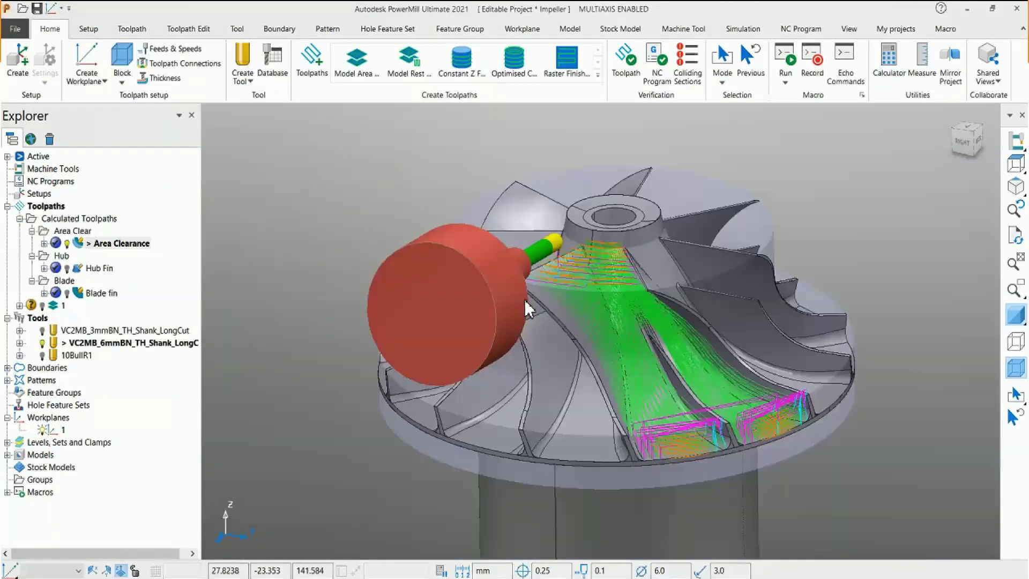
middle_click_drag(560, 351, 676, 370)
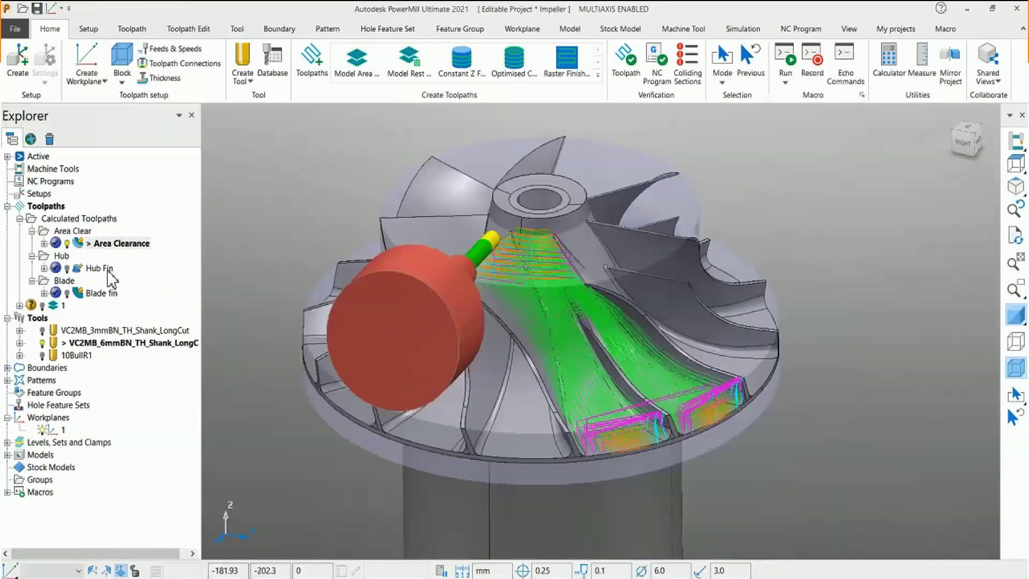
Activate the Hub Fin toolpath and examine its passes along the hub surface between the blades
double_click(105, 268)
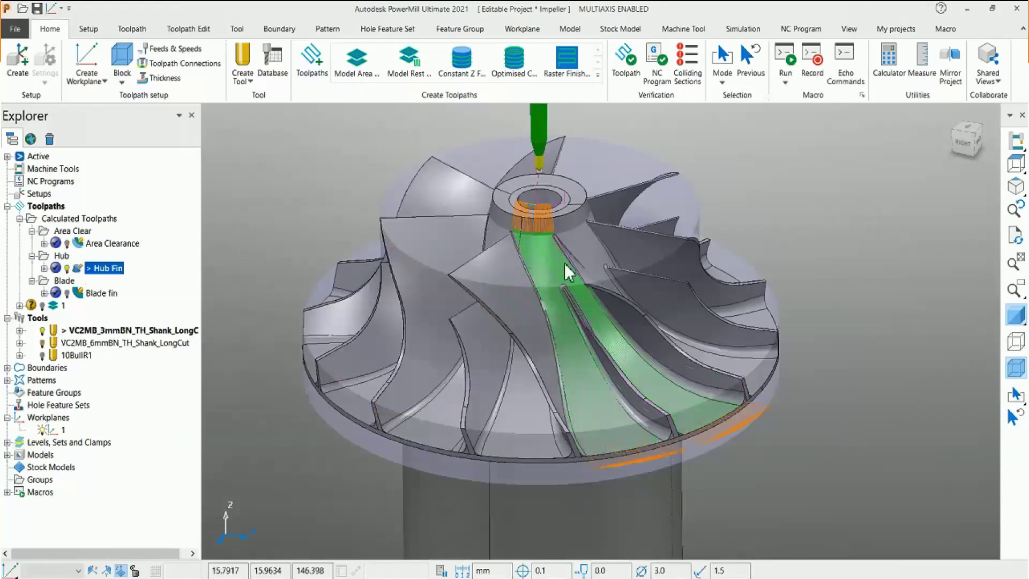
scroll(645, 339, "up", 3)
scroll(544, 354, "down", 2)
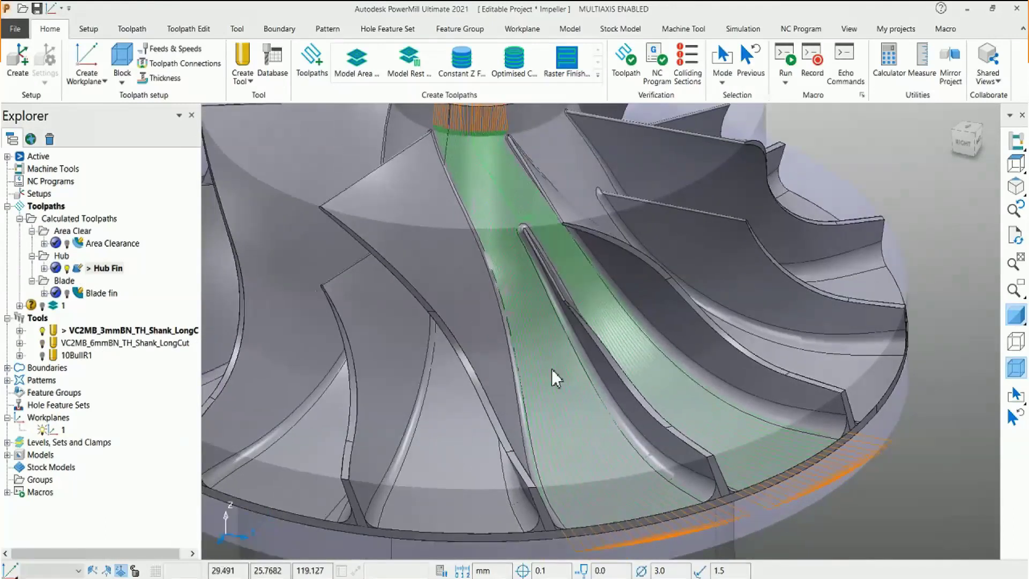
scroll(535, 311, "down", 1)
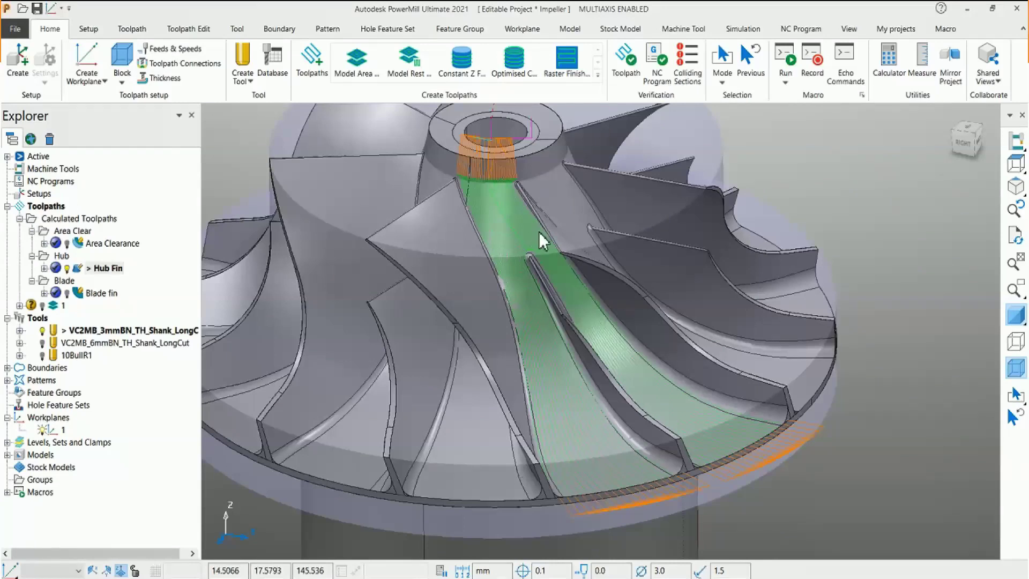
scroll(589, 284, "down", 2)
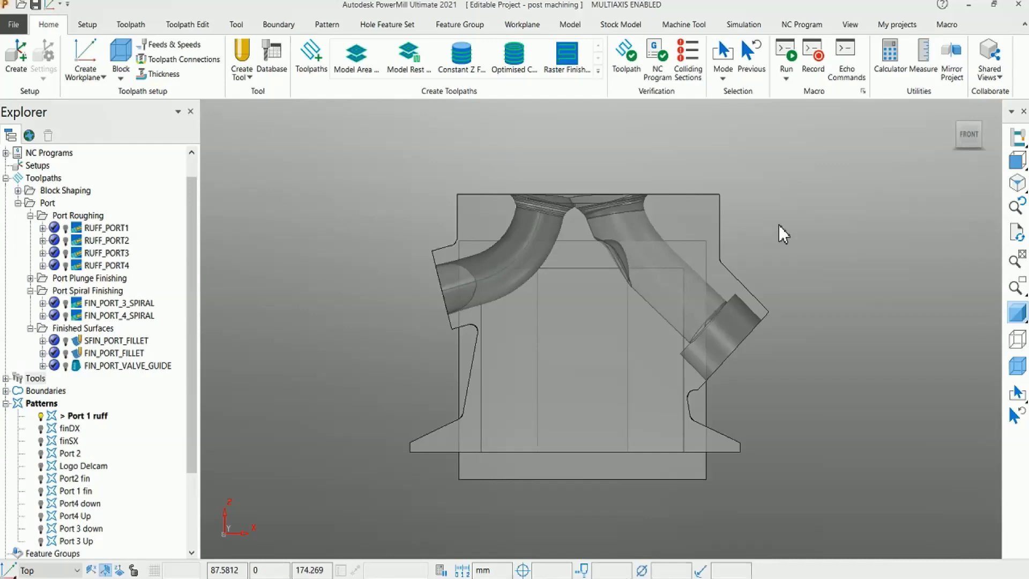
Review the Ports strategies available for new toolpaths and close the selection without creating one
left_click(309, 56)
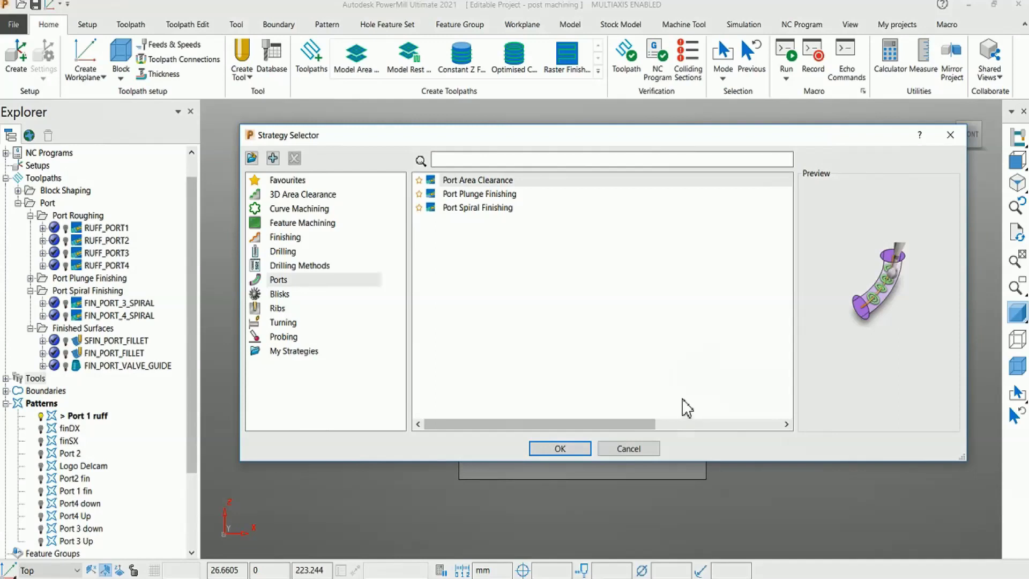
left_click(629, 448)
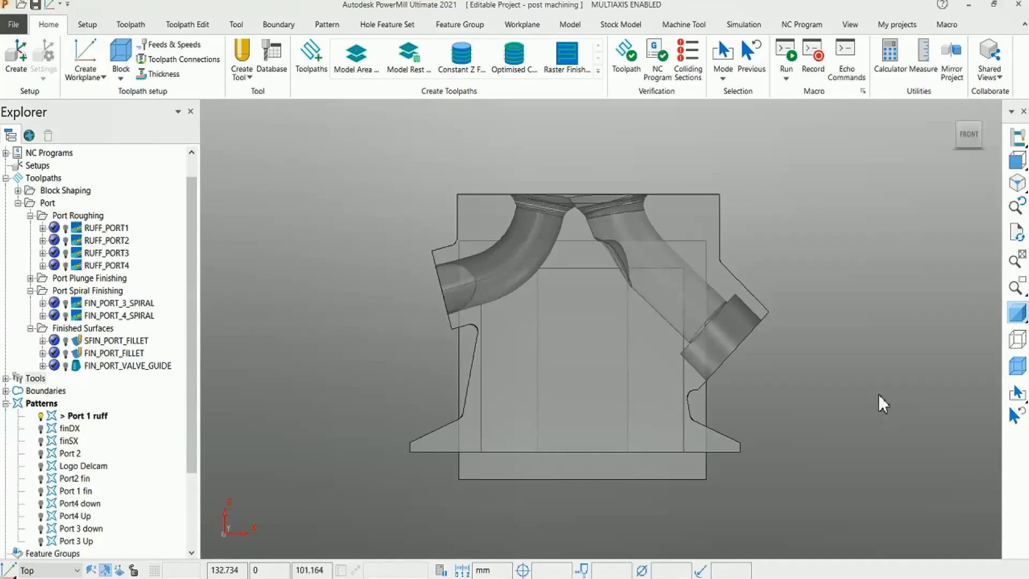
Hide the shaded model to inspect the Port 1 ruff centreline pattern, and restore the shading
scroll(484, 184, "up", 3)
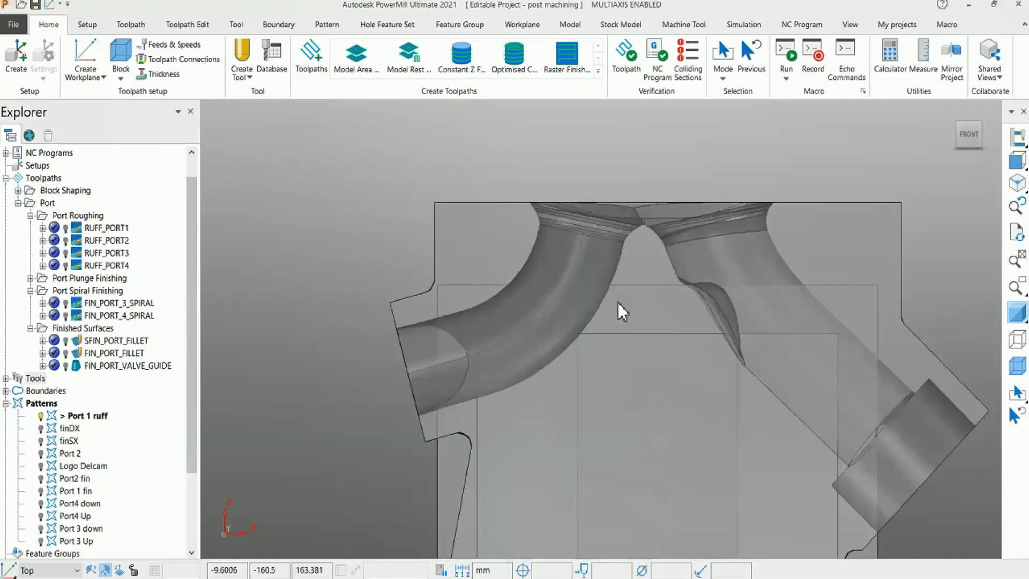
middle_click_drag(618, 303, 617, 287, "shift")
key("ctrl+shift+s")
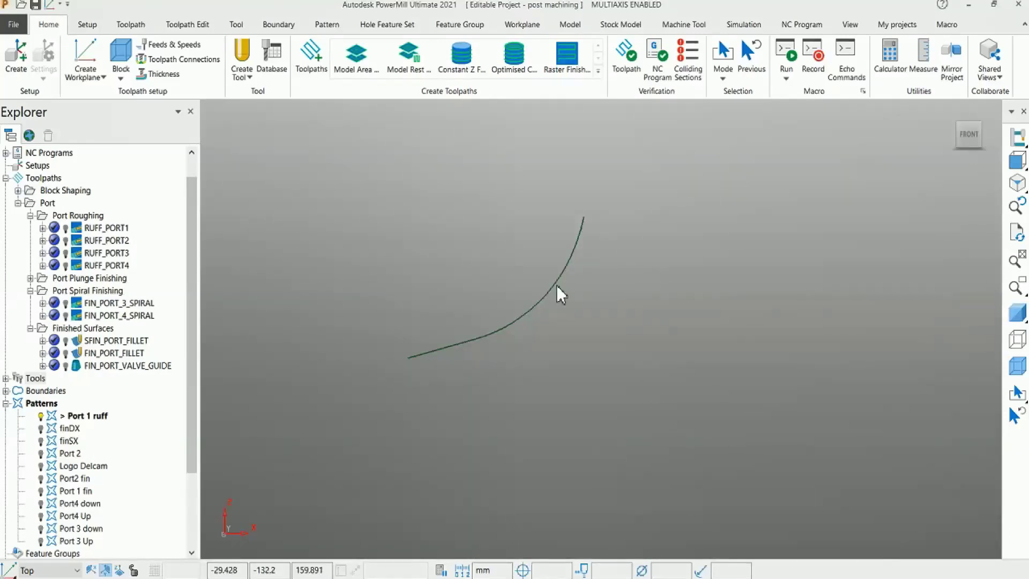
left_click(1016, 313)
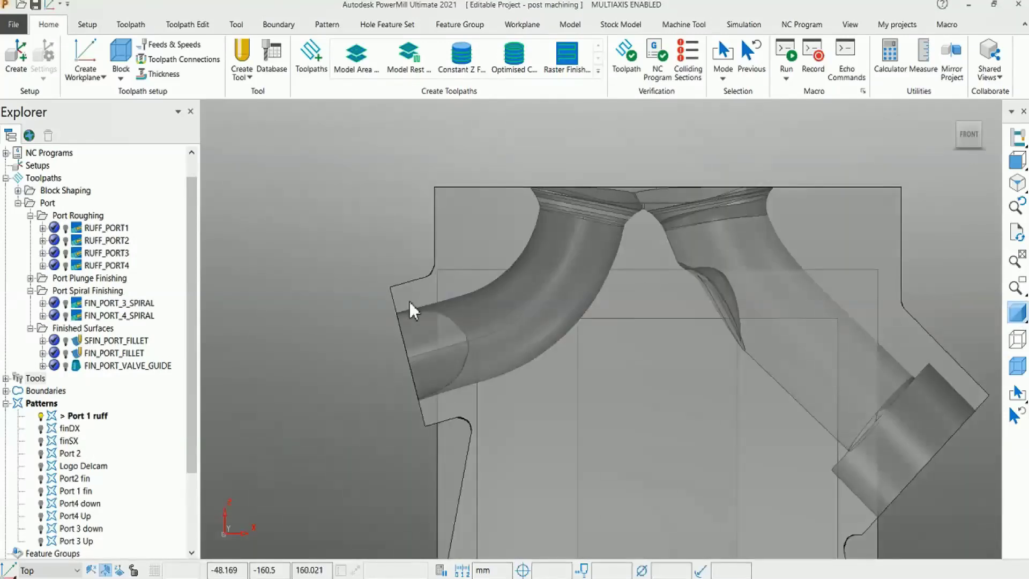
mouse_move(357, 243)
middle_mouse_down()
mouse_move(391, 261)
mouse_move(544, 268)
mouse_move(532, 246)
middle_mouse_up()
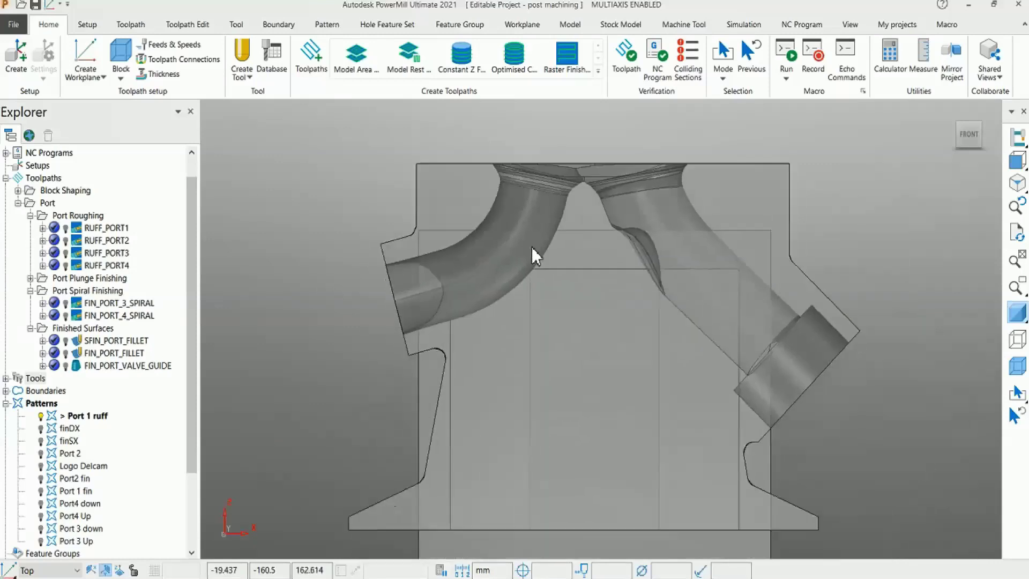
Activate RUFF_PORT1 and review its tool, port area clearance and tool axis settings without changing them
left_click(80, 228)
double_click(78, 228)
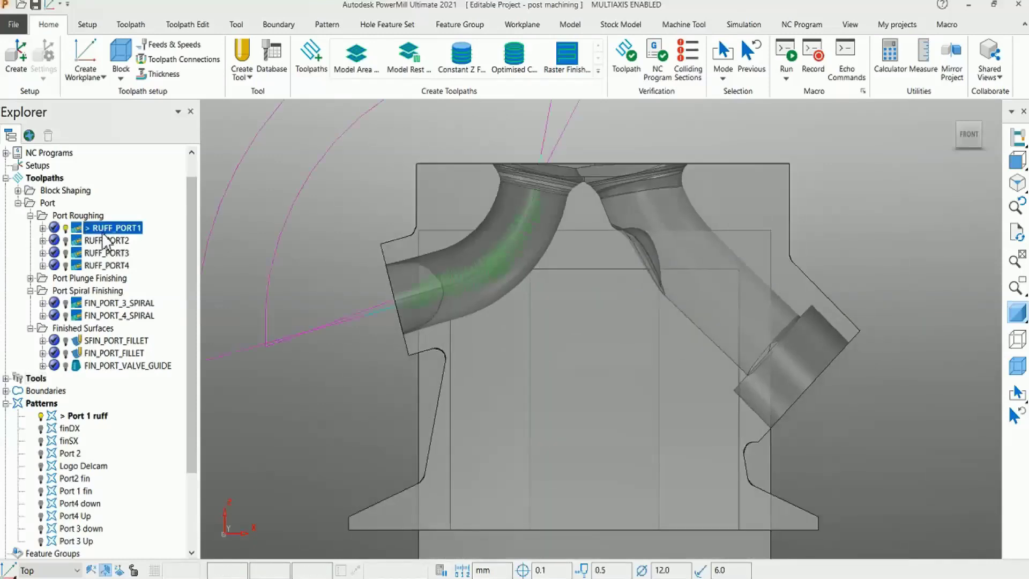
right_click(121, 232)
left_click(153, 191)
left_click(106, 159)
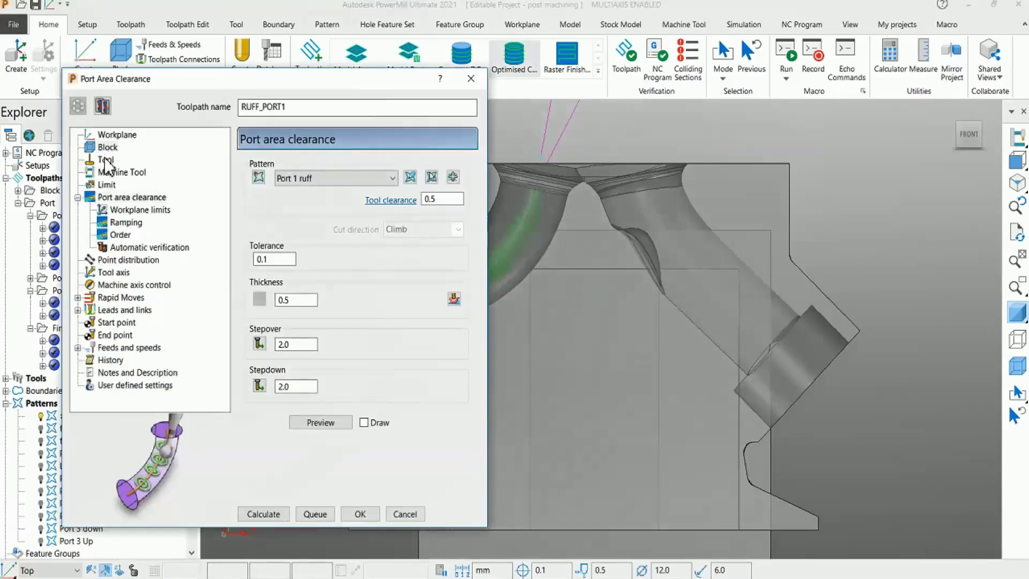
left_click(131, 198)
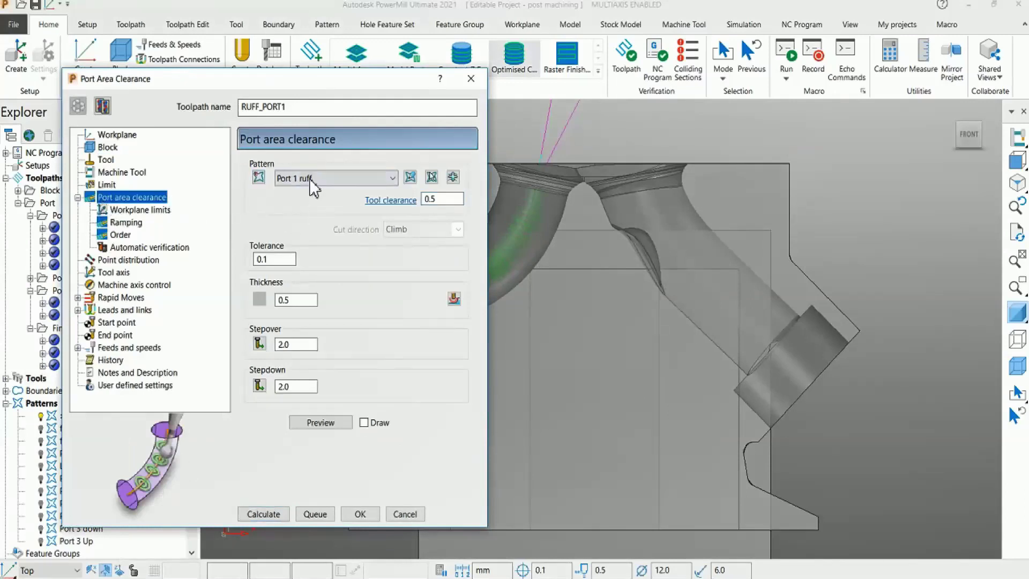
left_click(115, 273)
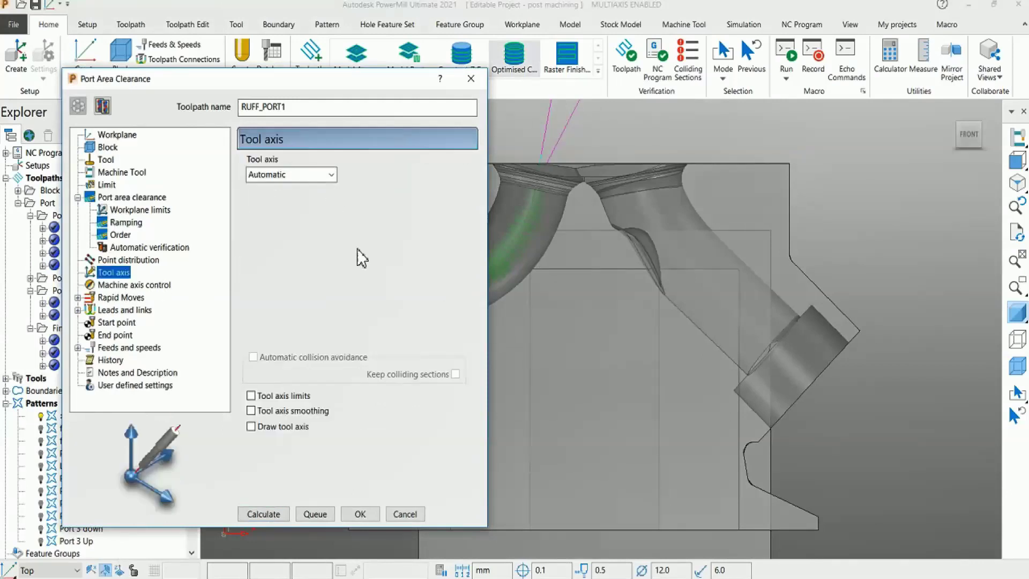
left_click(408, 517)
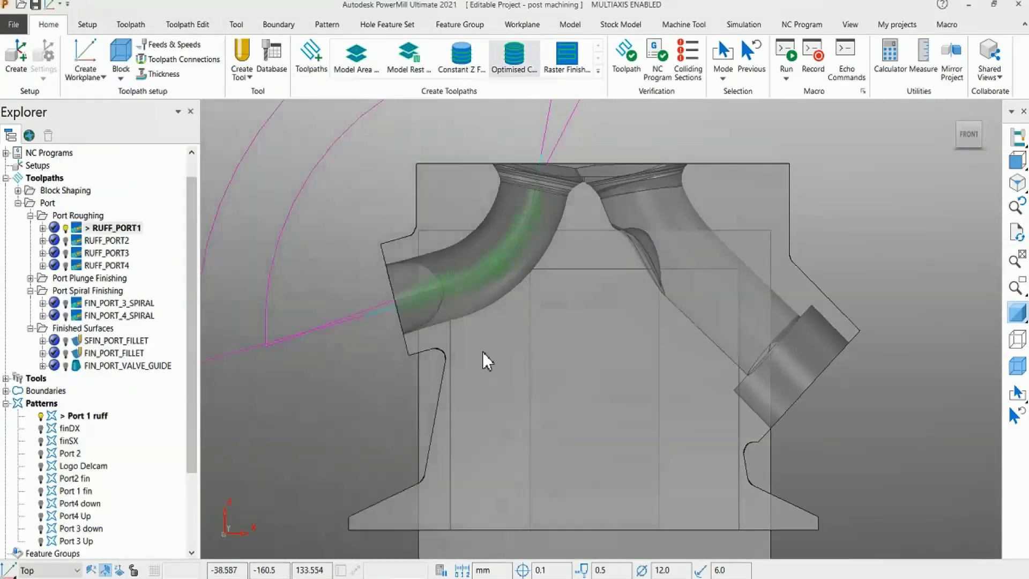
Simulate RUFF_PORT1 from the start at 29.0 times the feed rate
scroll(563, 326, "down", 2)
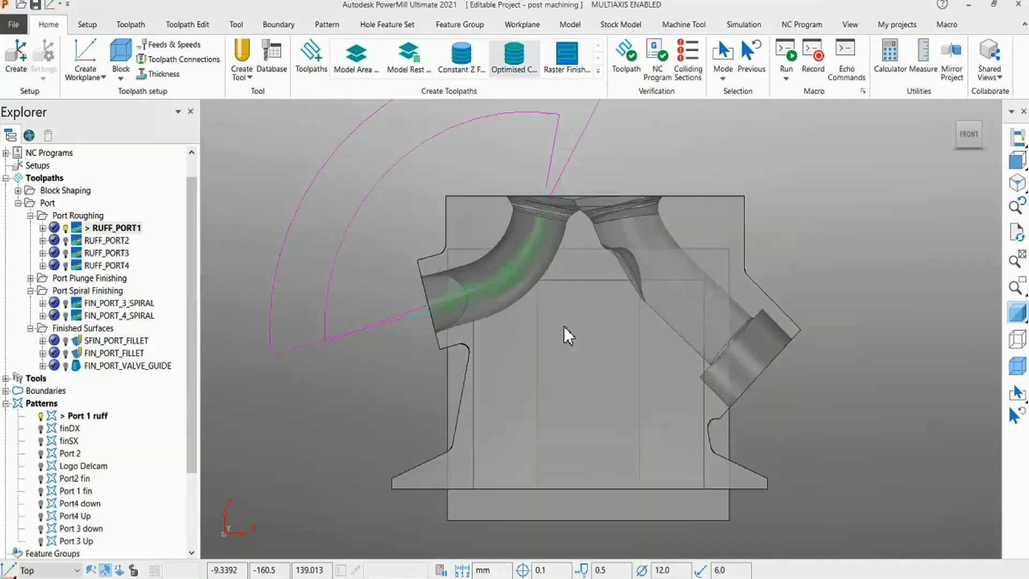
scroll(644, 218, "down", 2)
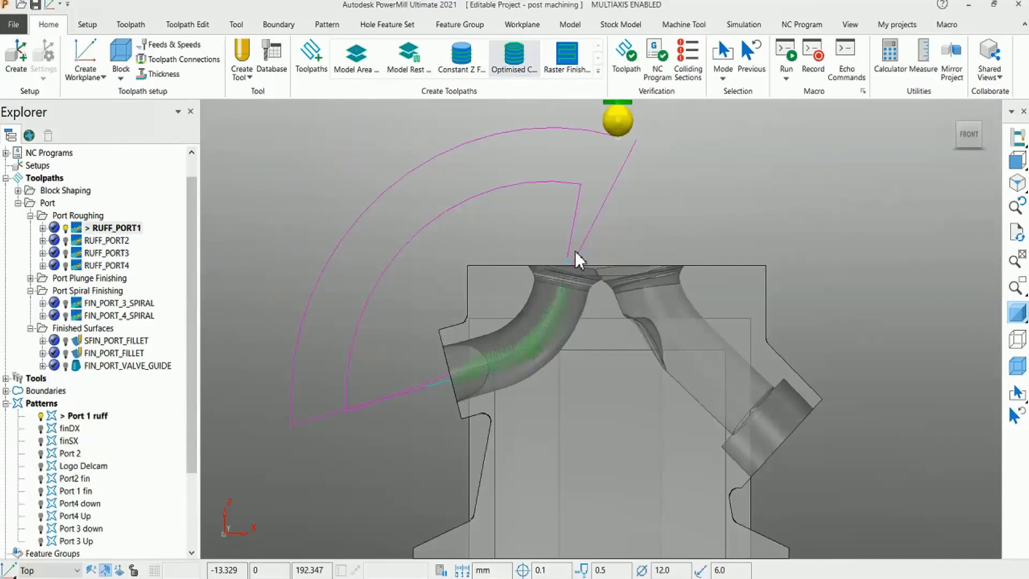
left_click(114, 228)
right_click(113, 228)
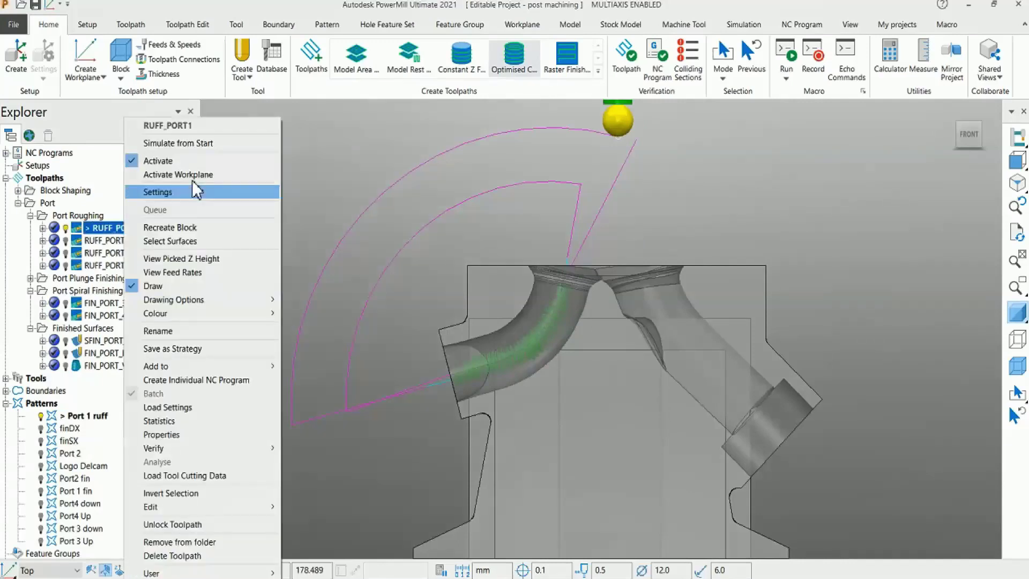
left_click(193, 144)
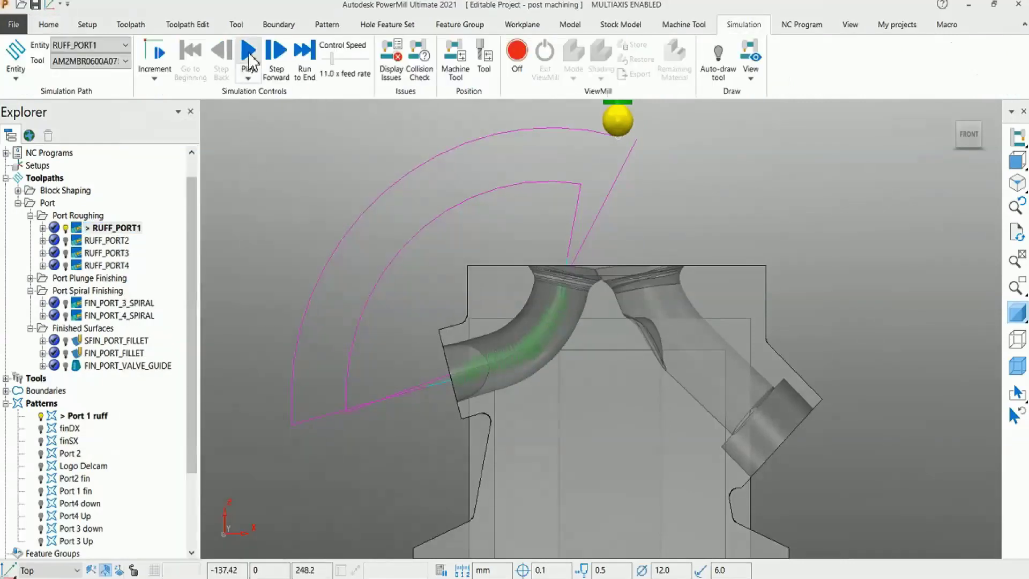
left_click_drag(339, 57, 342, 58)
left_click(249, 51)
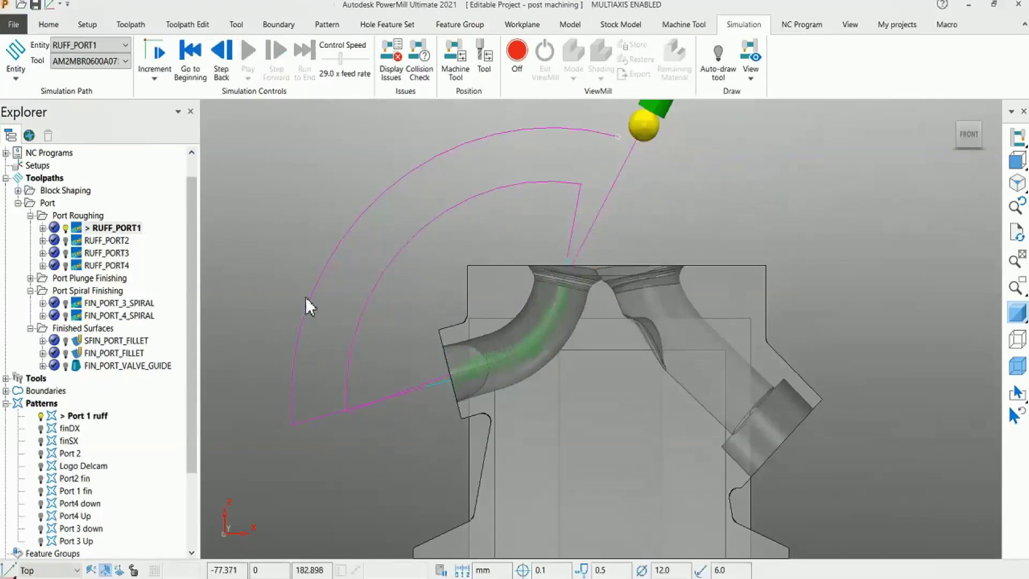
Activate FIN_PORT_3_SPIRAL and examine its spiral finishing passes inside the port
double_click(76, 302)
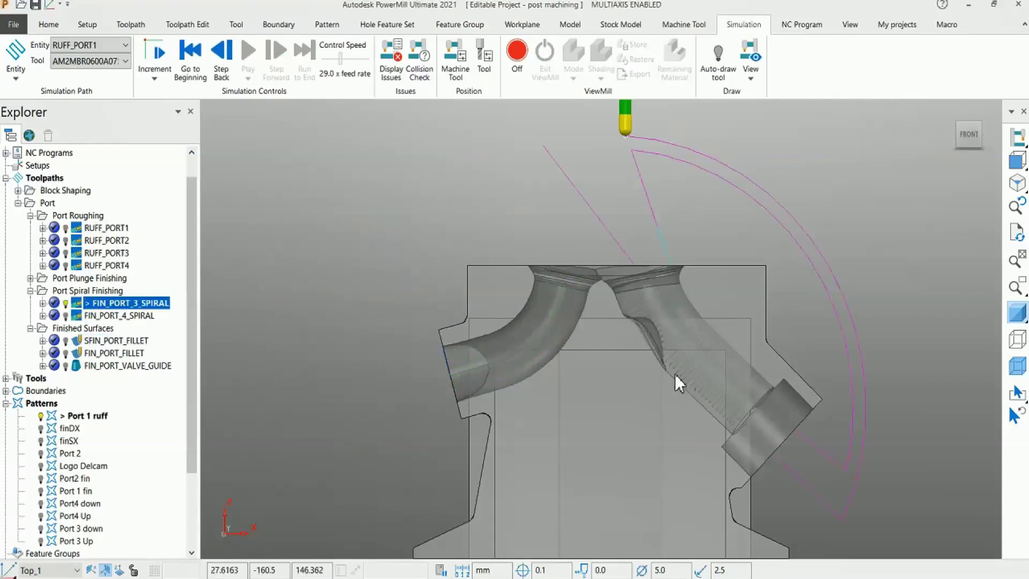
middle_click_drag(674, 374, 604, 363, "shift")
scroll(643, 369, "up", 2)
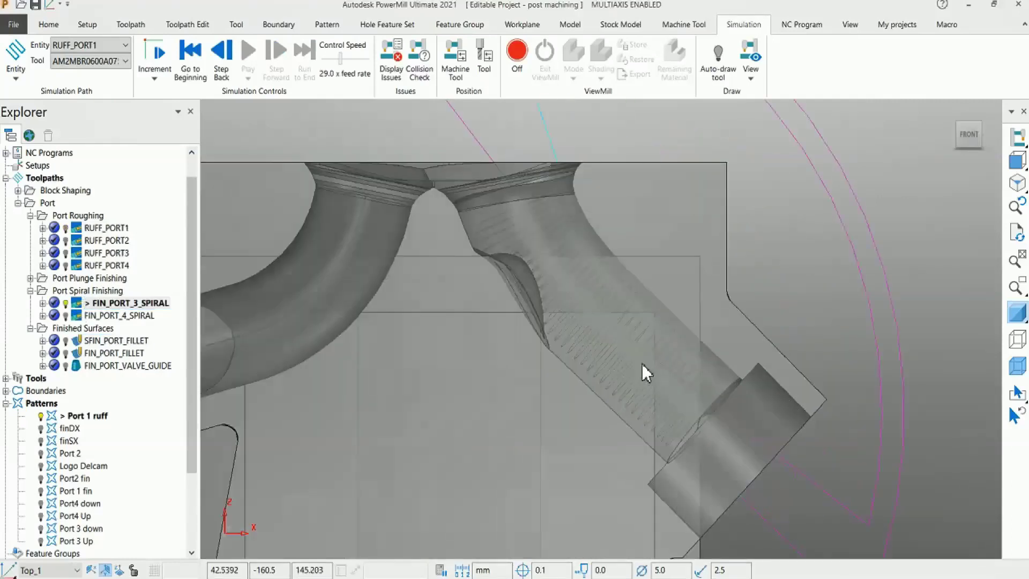
Expand the Port Plunge Finishing folder, activate FIN_PORT_1_PLUNGE and examine its passes through the curved port
left_click(30, 278)
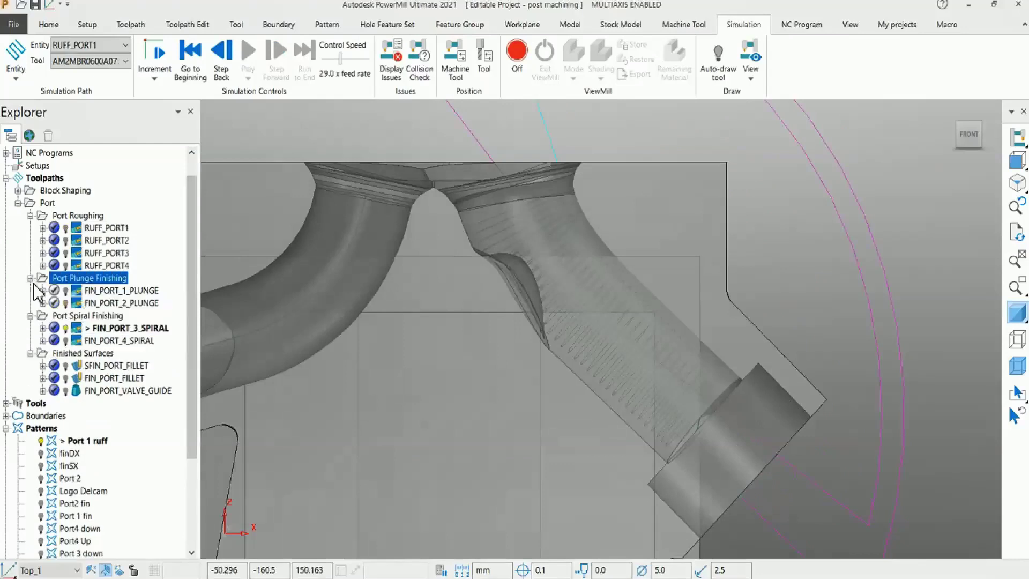
left_click(79, 293)
double_click(79, 291)
scroll(446, 321, "down", 5)
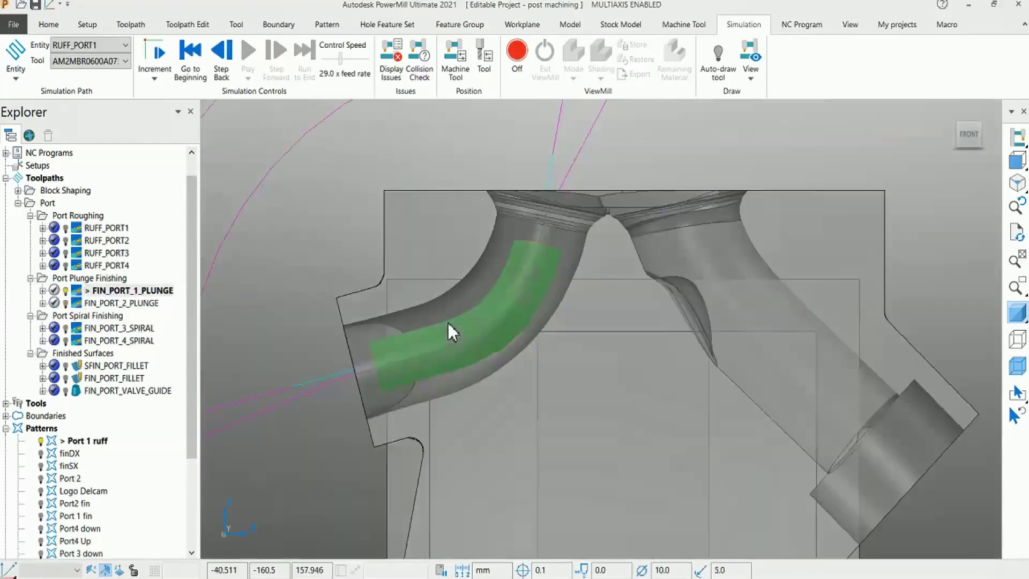
scroll(585, 336, "down", 1)
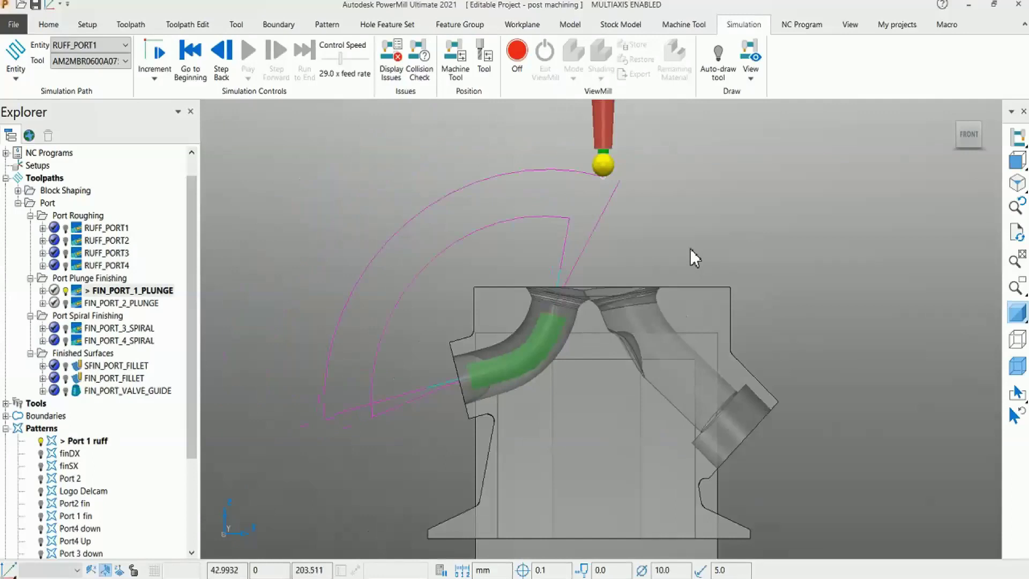